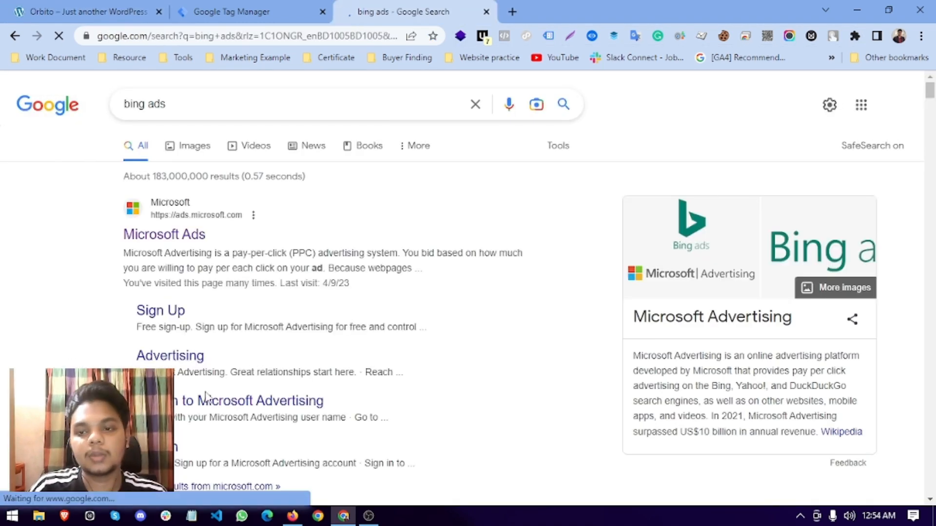
Close the 'bing ads' search results and switch to the Microsoft Advertising account overview.
scroll(540, 420, down, 1)
scroll(537, 410, up, 1)
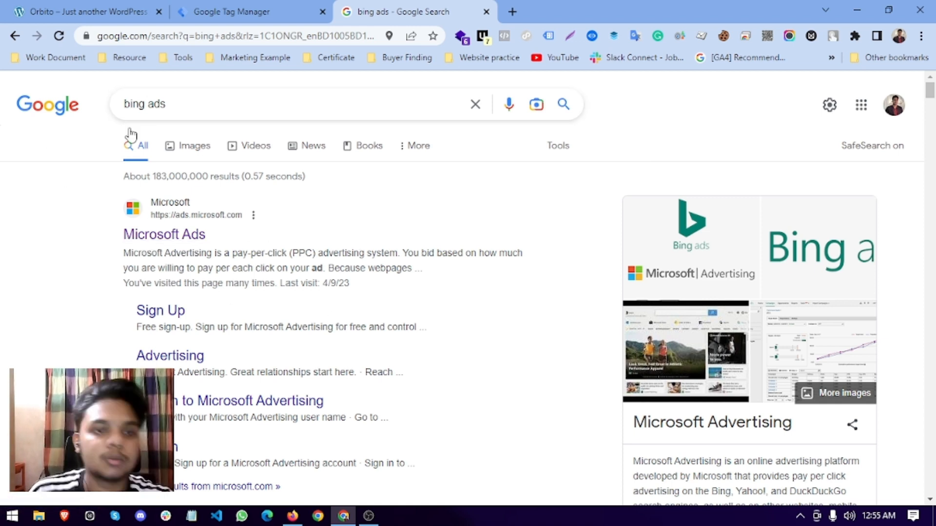
key(ctrl+w)
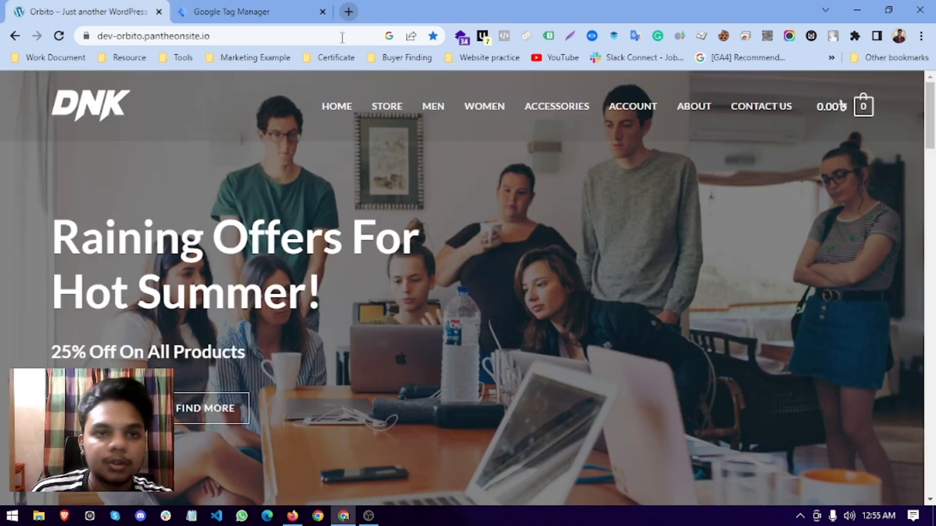
click(293, 516)
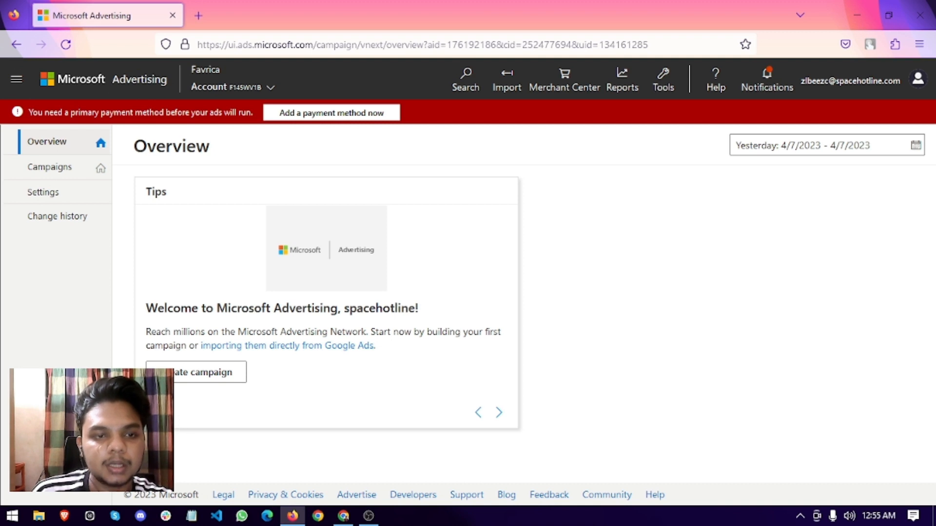
Go to Tools > UET tag and start a new UET tag from the empty list.
click(521, 190)
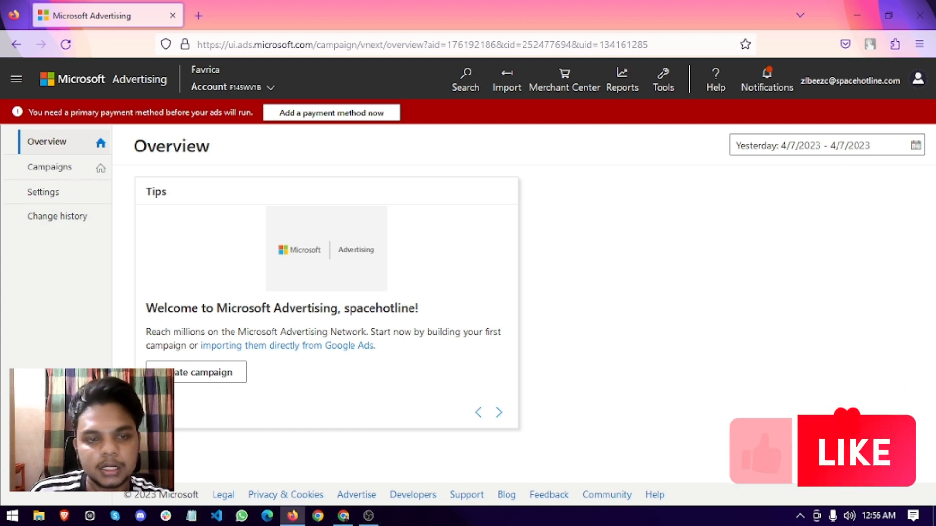
click(661, 79)
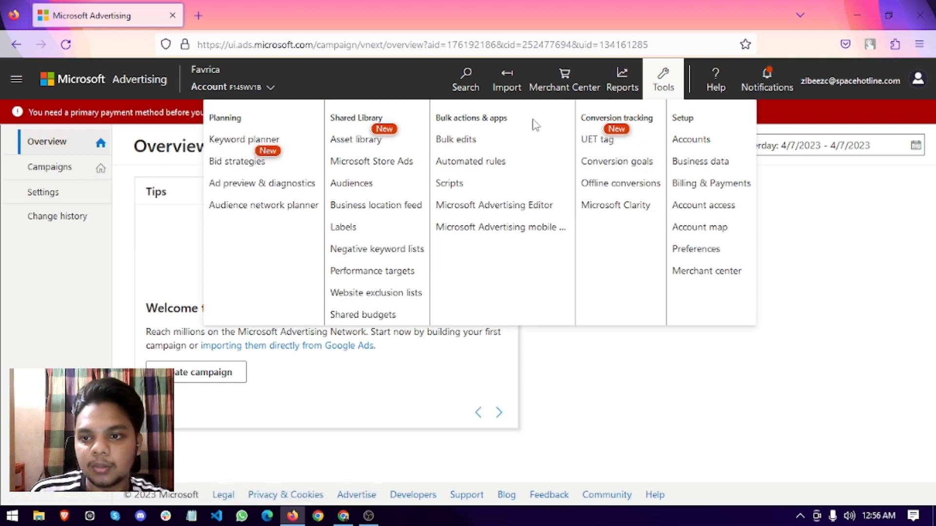
click(692, 213)
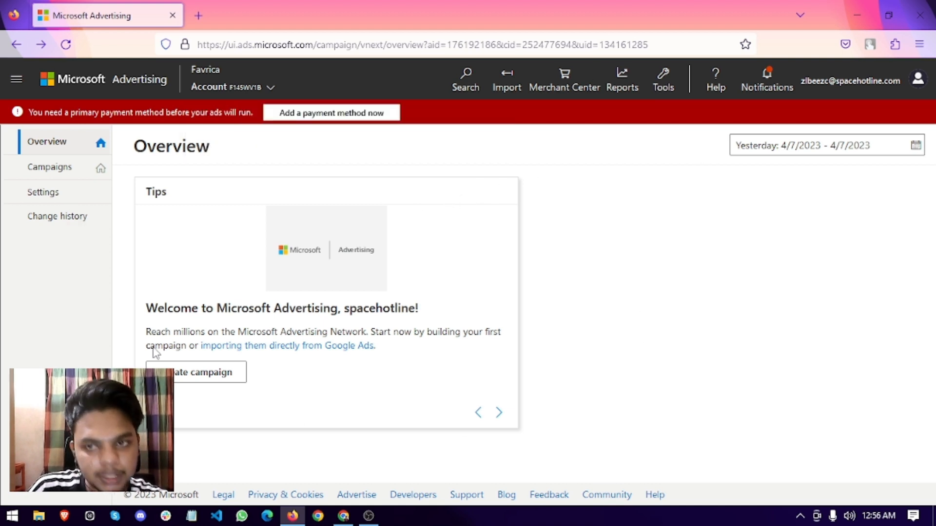
click(663, 95)
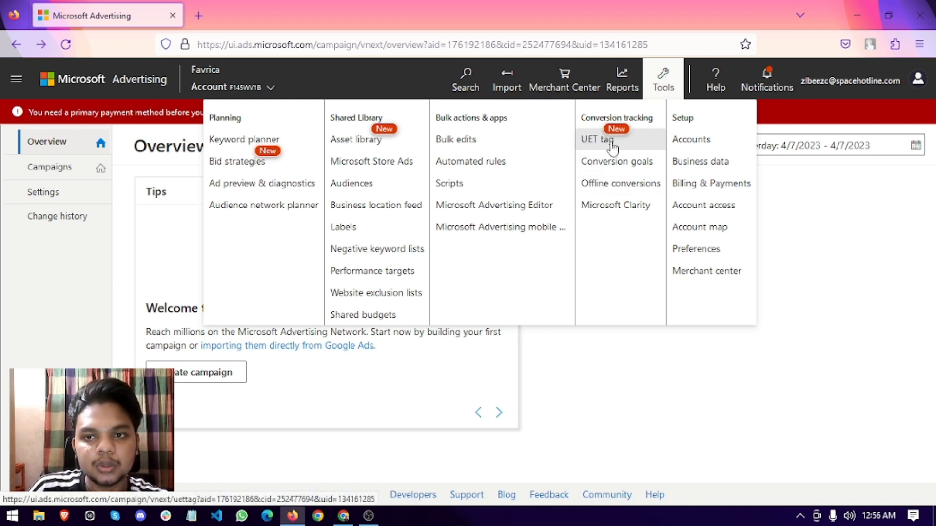
click(597, 144)
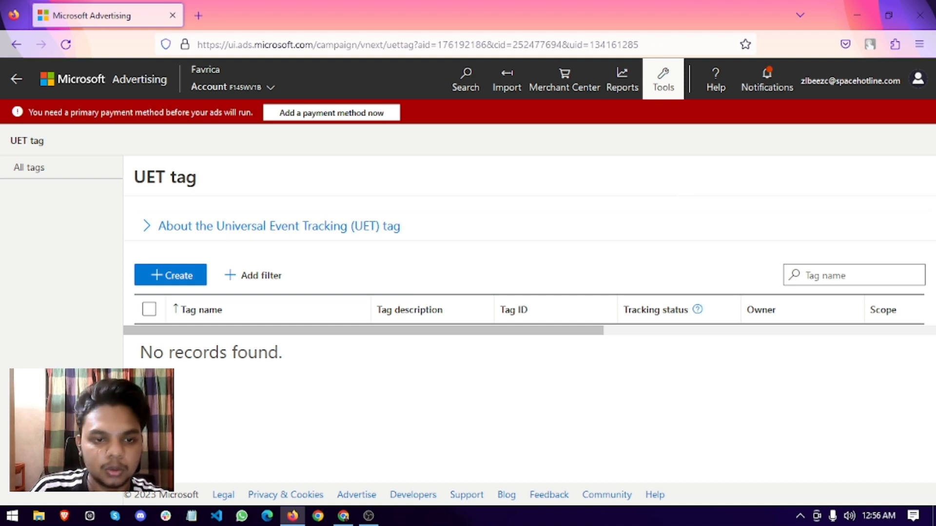
click(160, 281)
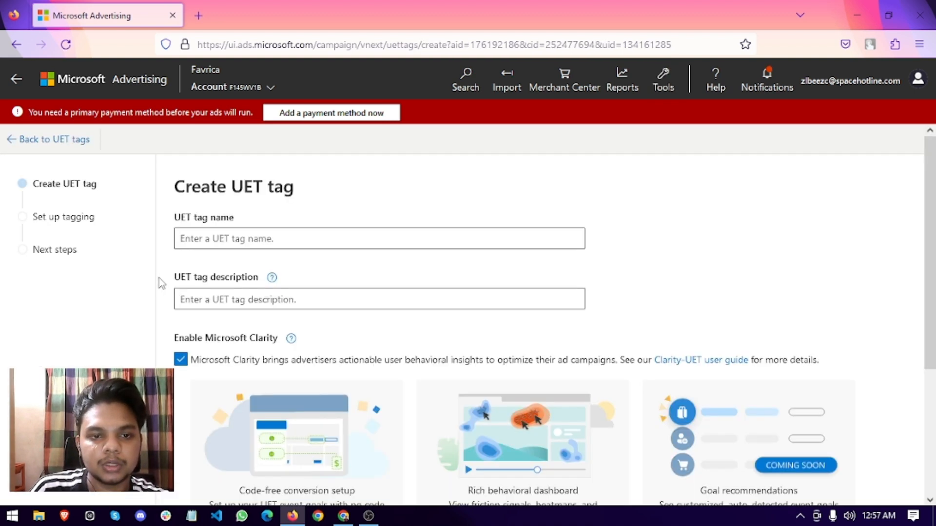
Name the new UET tag 'Tracking Test' and keep Microsoft Clarity enabled.
click(210, 239)
text(Track)
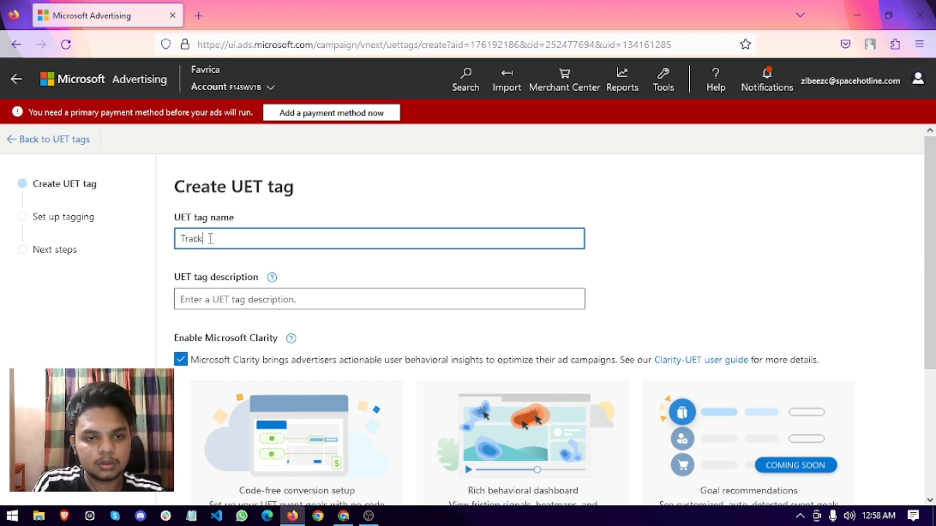
text(ing)
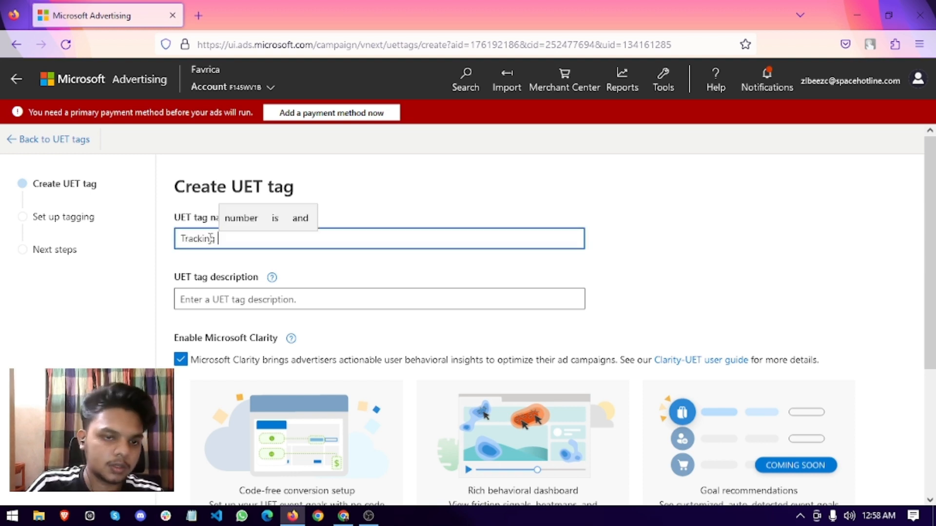
text( Test)
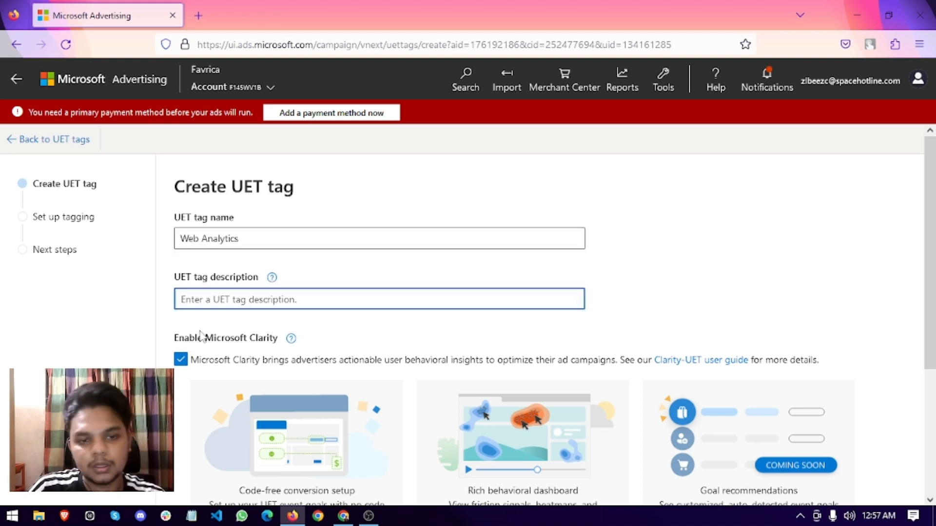
scroll(230, 356, down, 3)
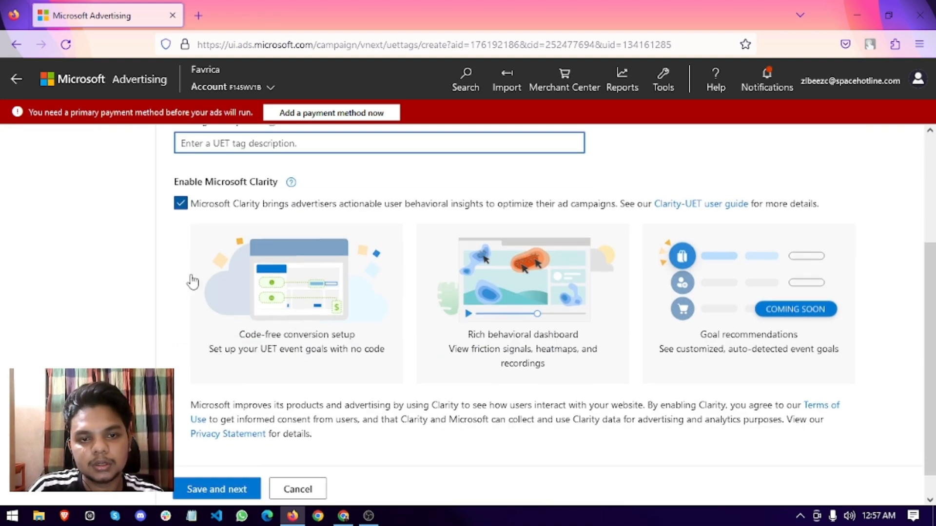
scroll(231, 319, up, 3)
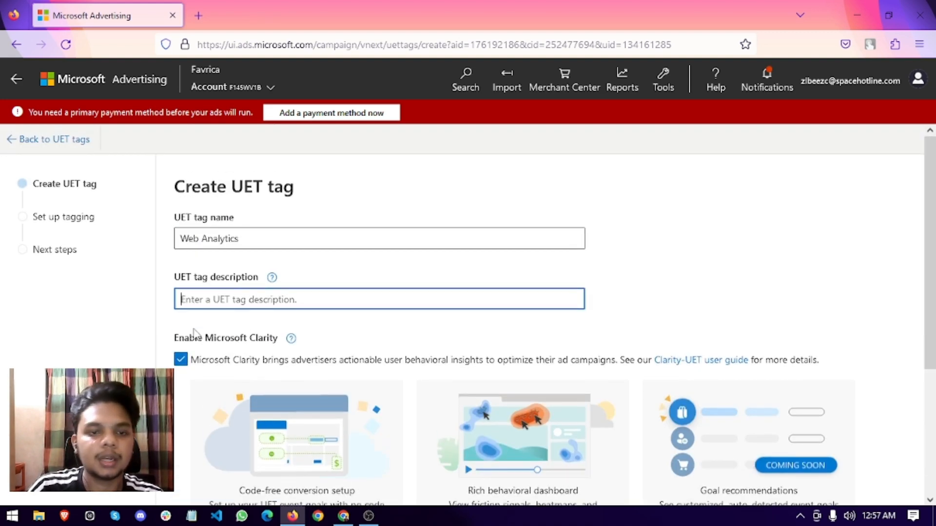
click(180, 359)
click(580, 339)
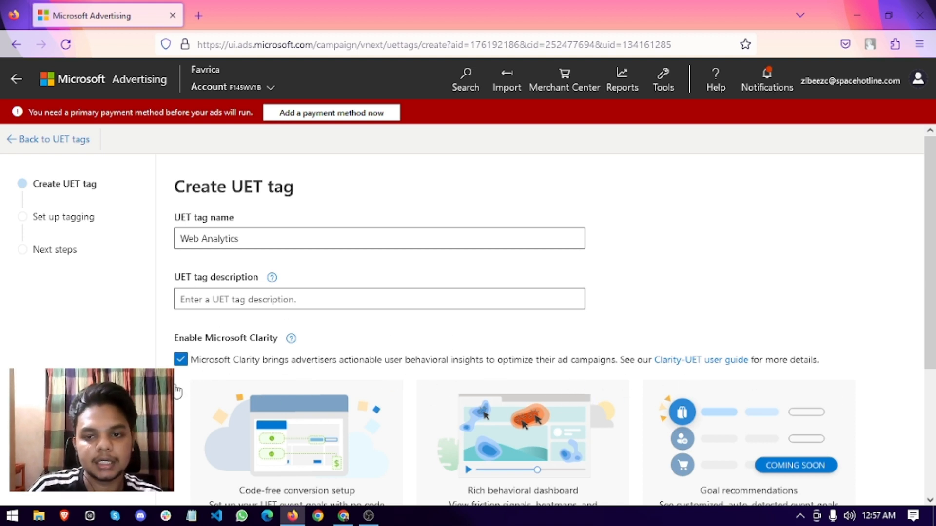
Review the Microsoft Clarity note and save the tag details to continue.
scroll(341, 385, down, 2)
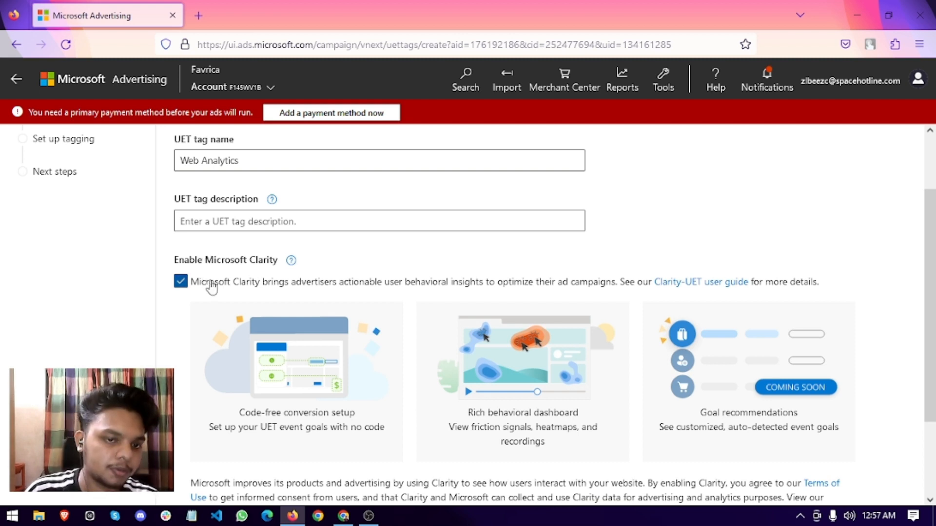
drag(206, 259, 267, 271)
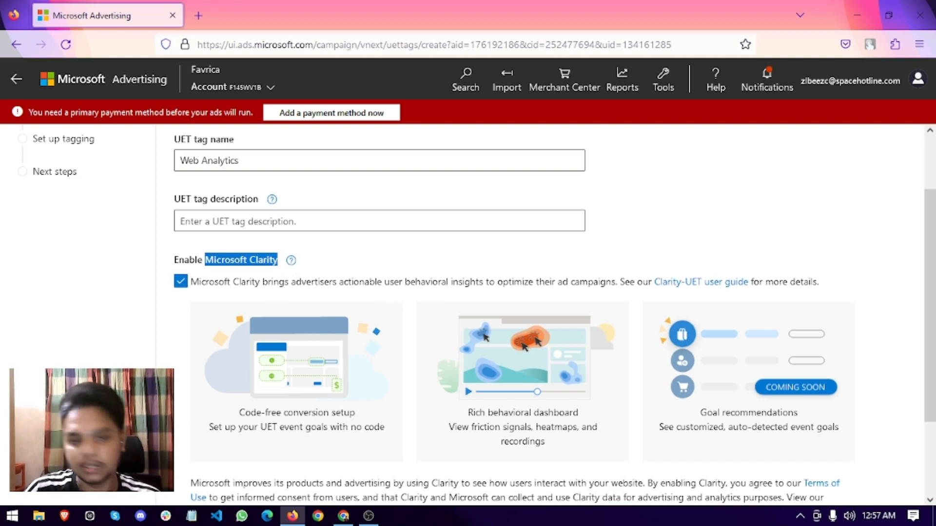
scroll(196, 407, down, 2)
click(396, 428)
scroll(370, 400, up, 4)
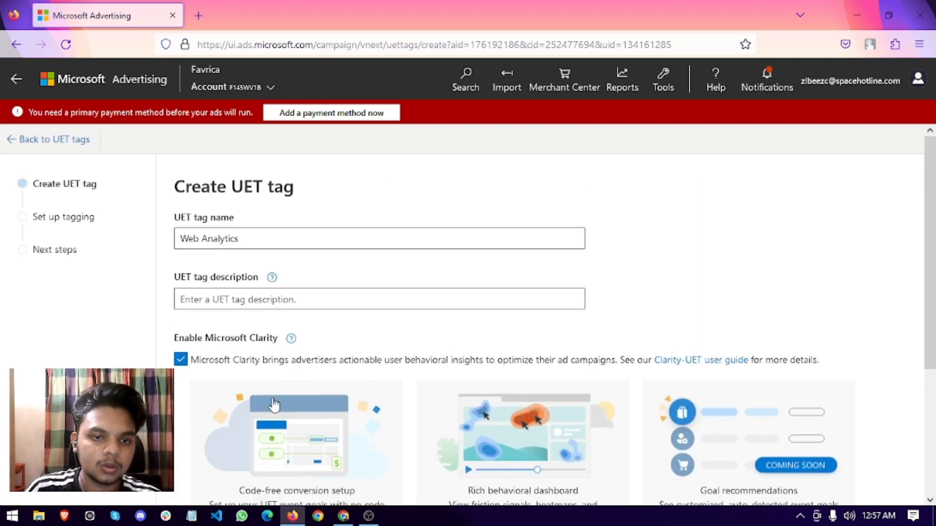
scroll(274, 405, down, 4)
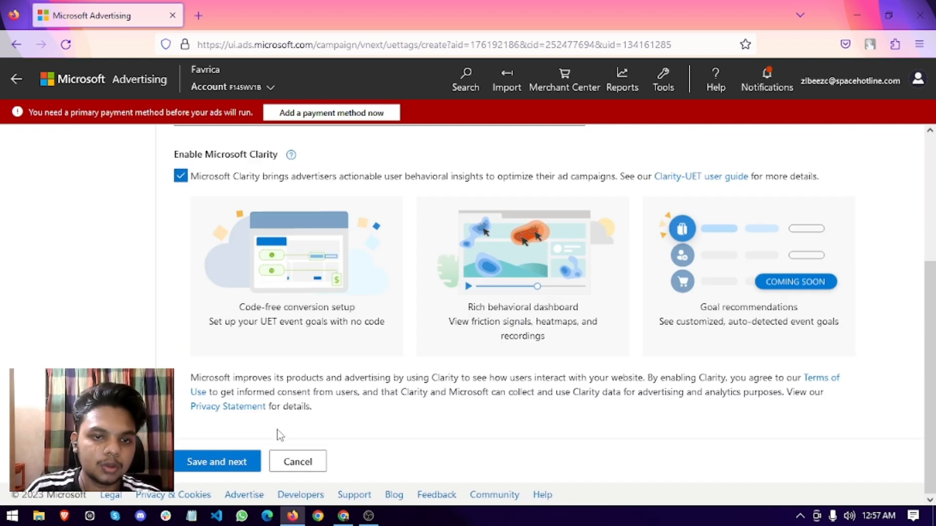
click(223, 464)
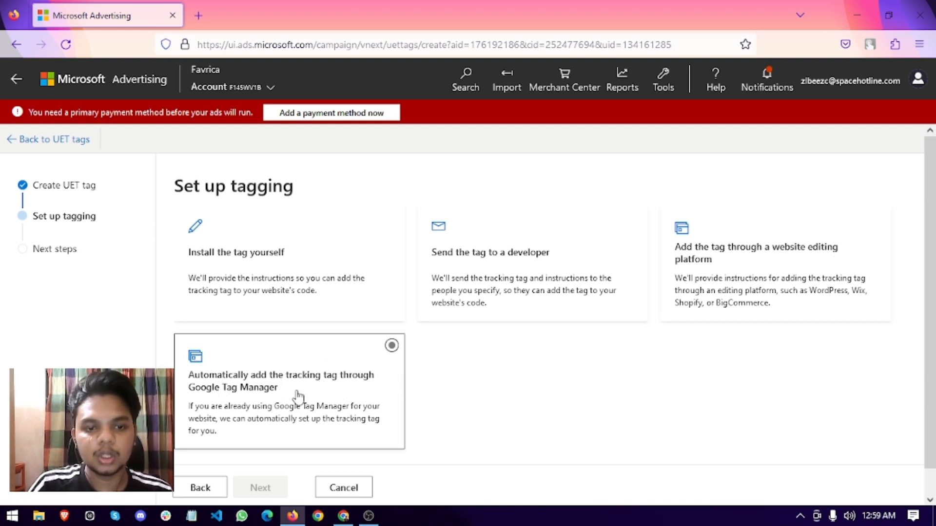
Choose adding the tag automatically through Google Tag Manager and proceed.
click(238, 276)
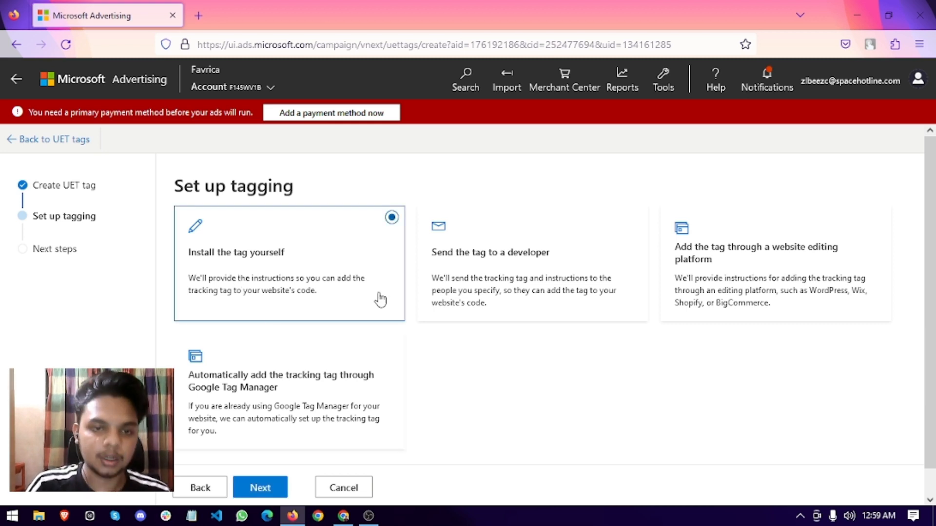
scroll(443, 336, down, 1)
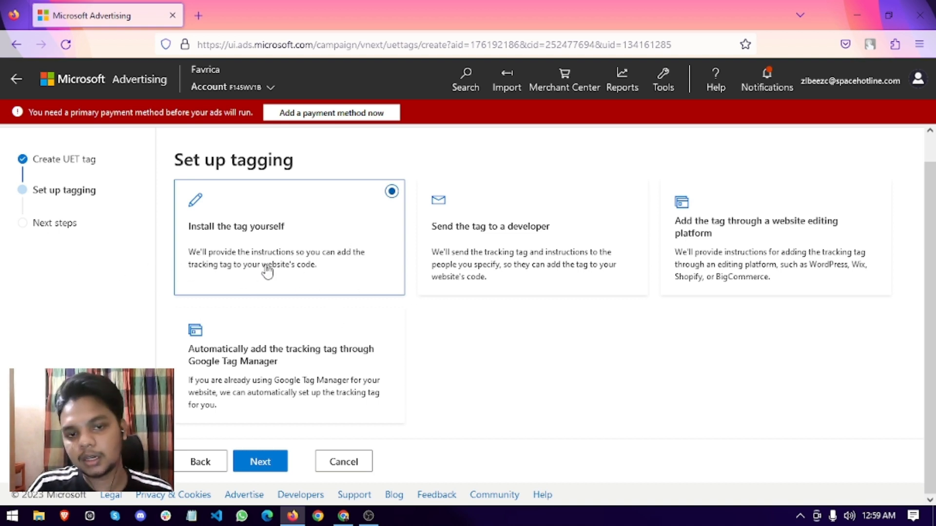
click(248, 366)
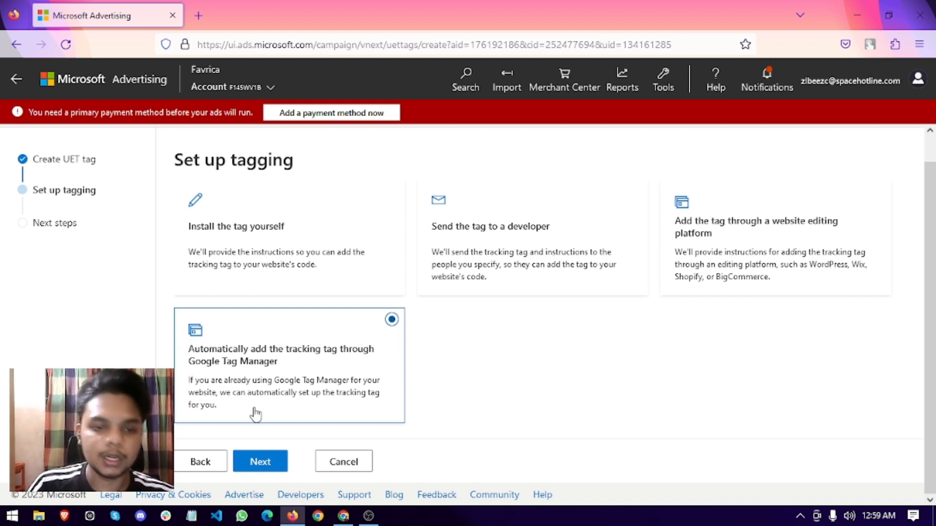
double_click(229, 352)
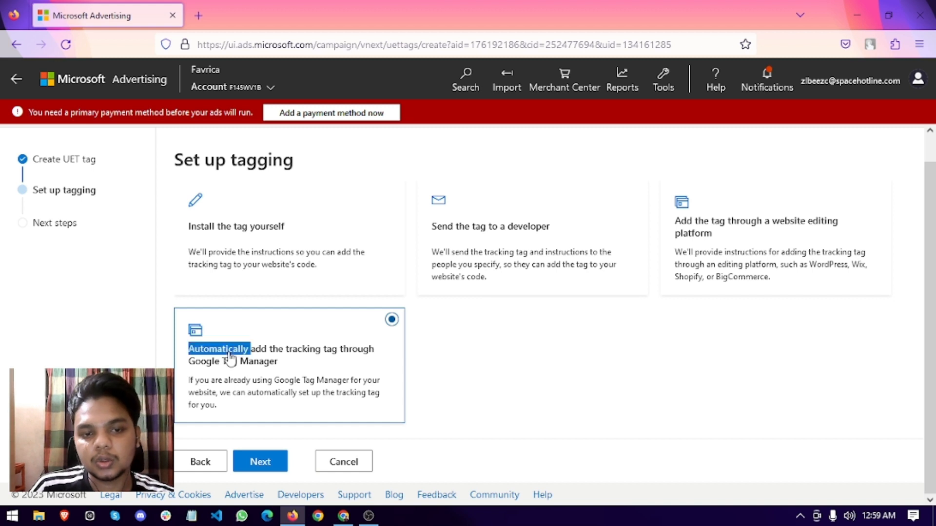
click(263, 391)
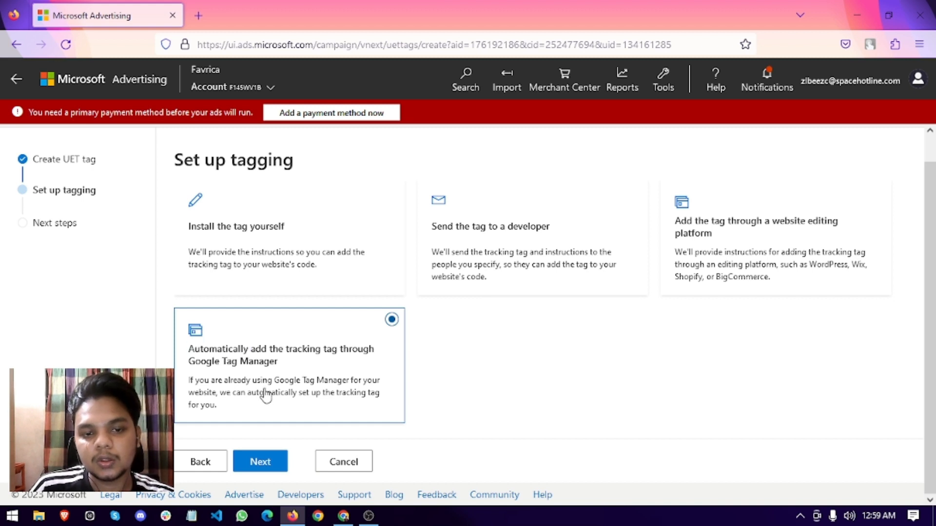
click(259, 462)
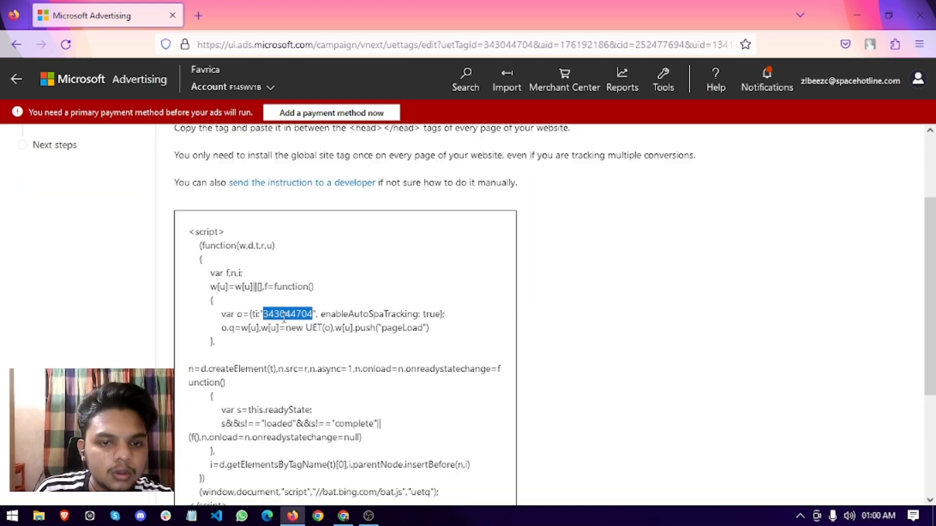
Check the tag ID in the script and finish the Tracking Test setup.
drag(260, 316, 317, 315)
click(334, 341)
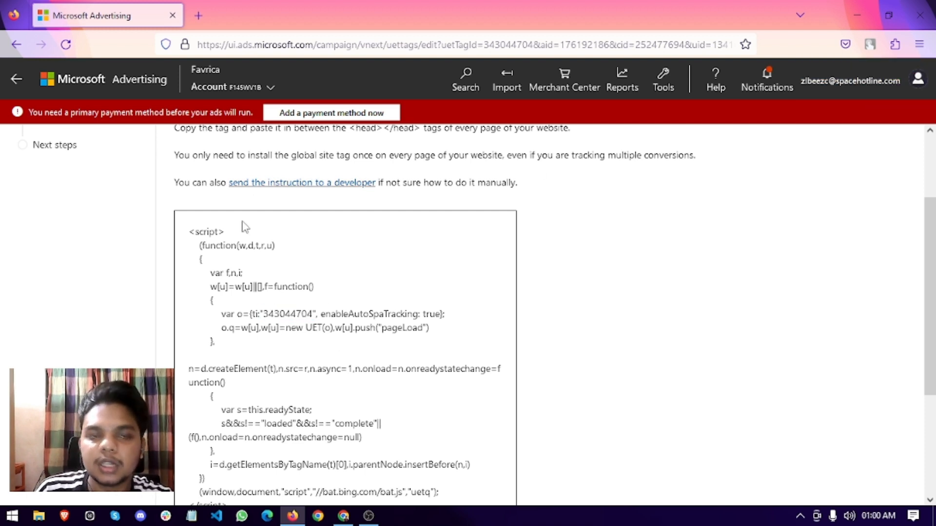
scroll(254, 263, up, 2)
scroll(195, 361, down, 8)
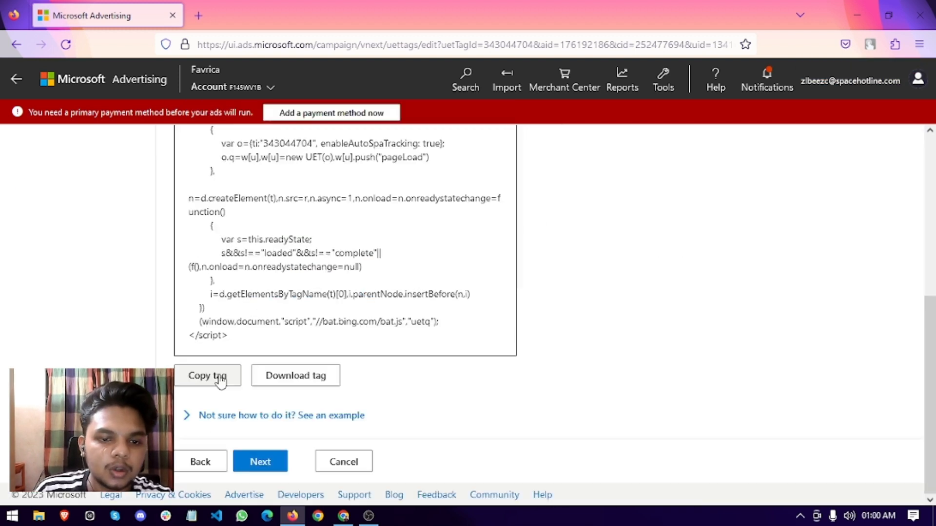
click(259, 461)
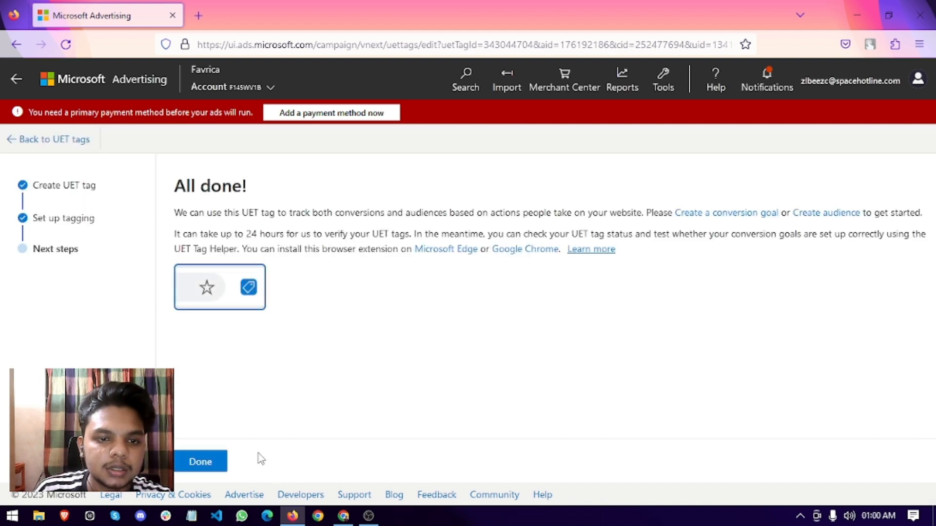
click(202, 462)
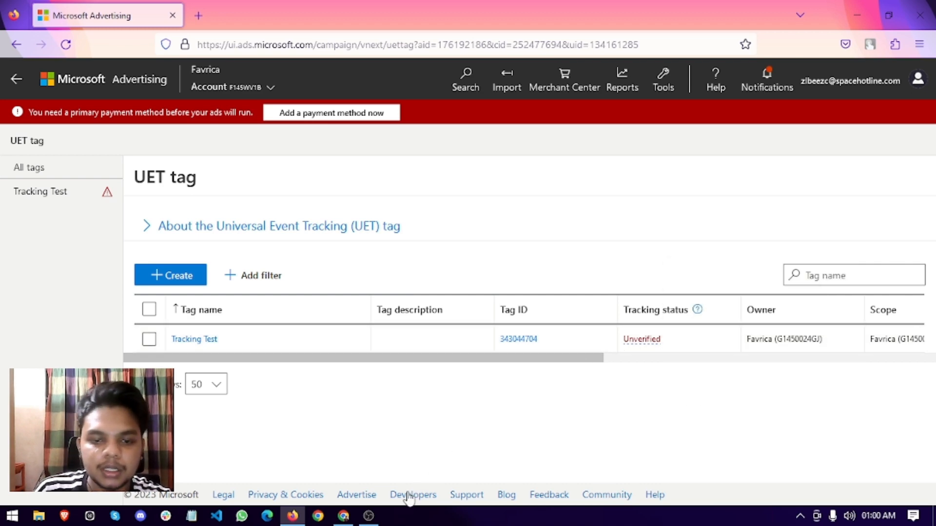
click(347, 518)
Add a new GTM tag of type Microsoft Advertising Universal Event Tracking from the gallery.
click(224, 5)
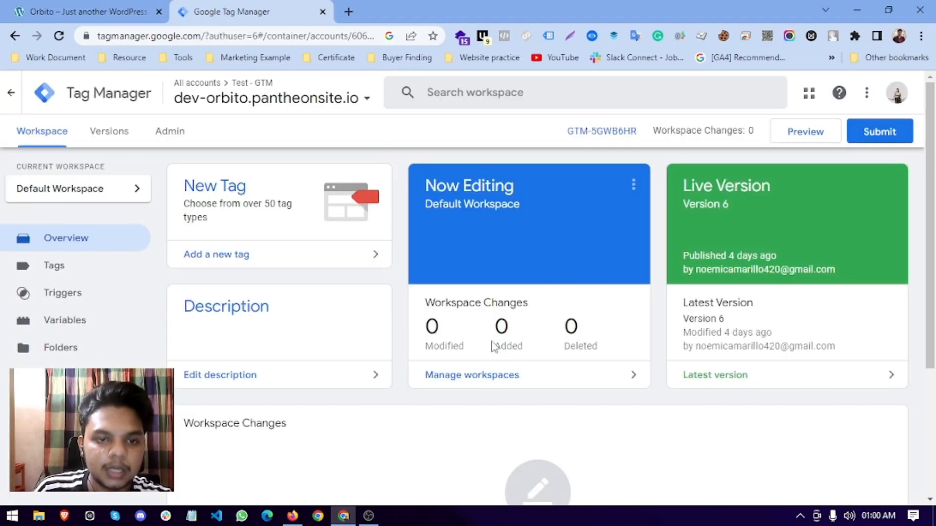
click(258, 223)
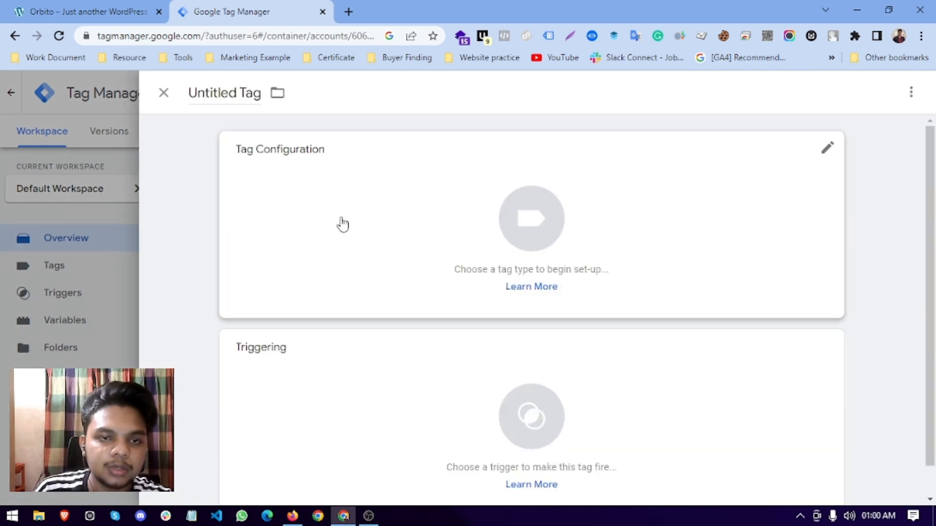
click(316, 186)
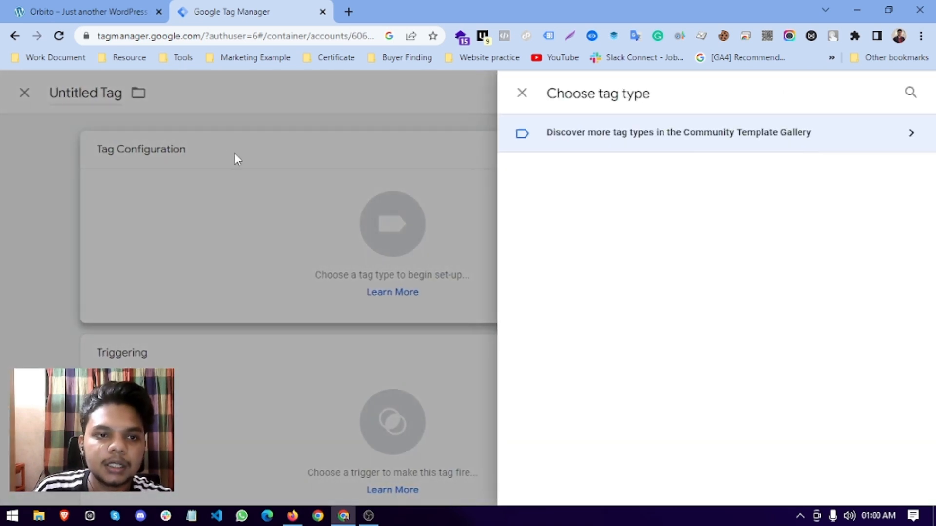
click(911, 91)
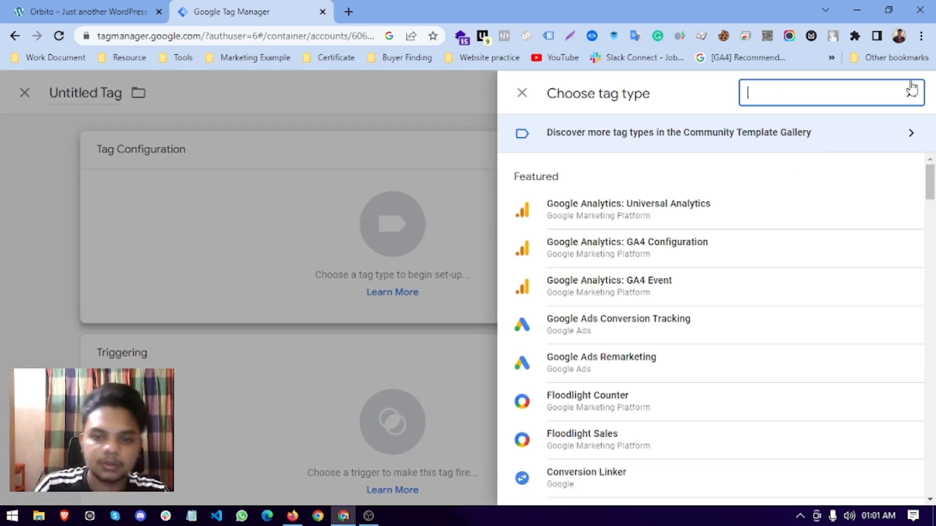
click(866, 135)
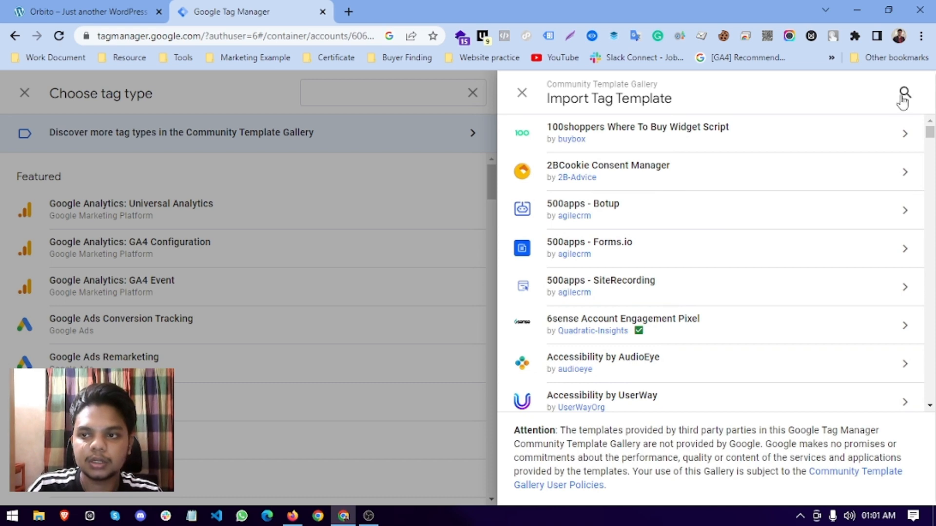
click(903, 94)
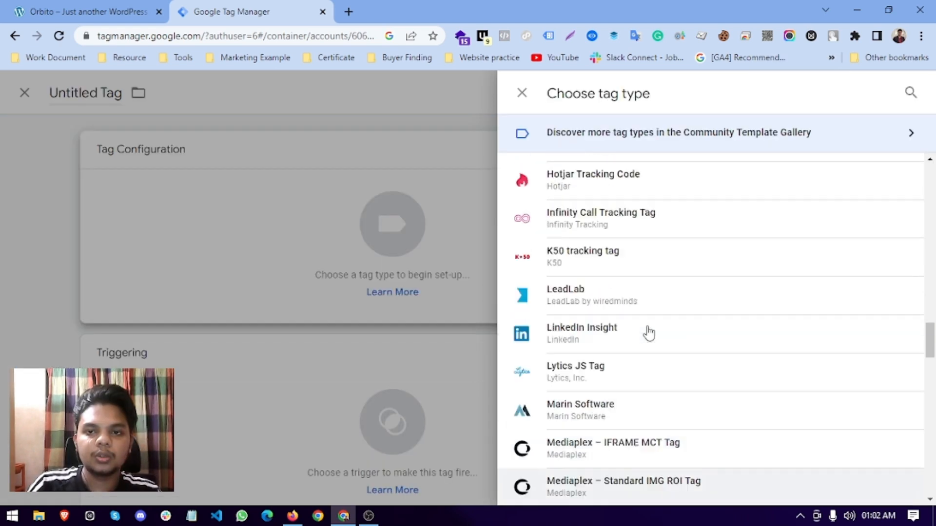
scroll(700, 341, up, 1)
scroll(696, 385, down, 4)
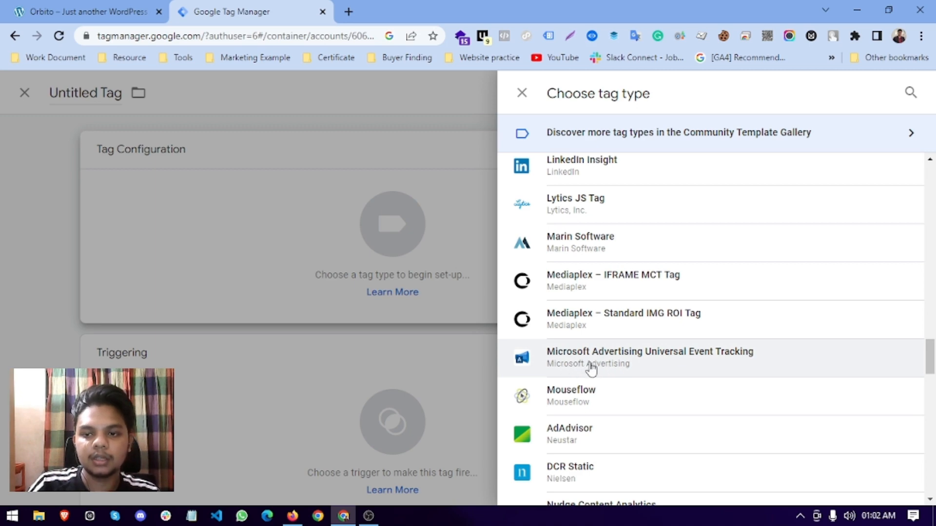
drag(589, 365, 711, 365)
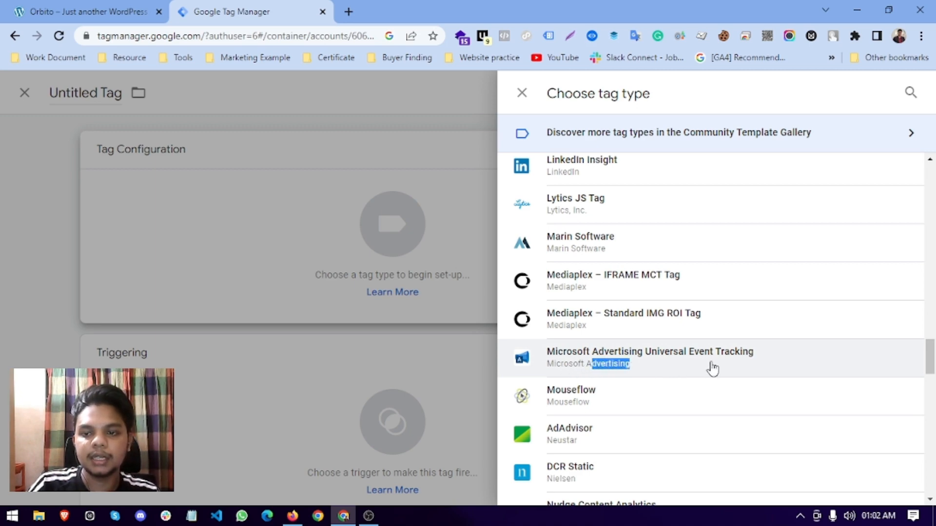
click(641, 368)
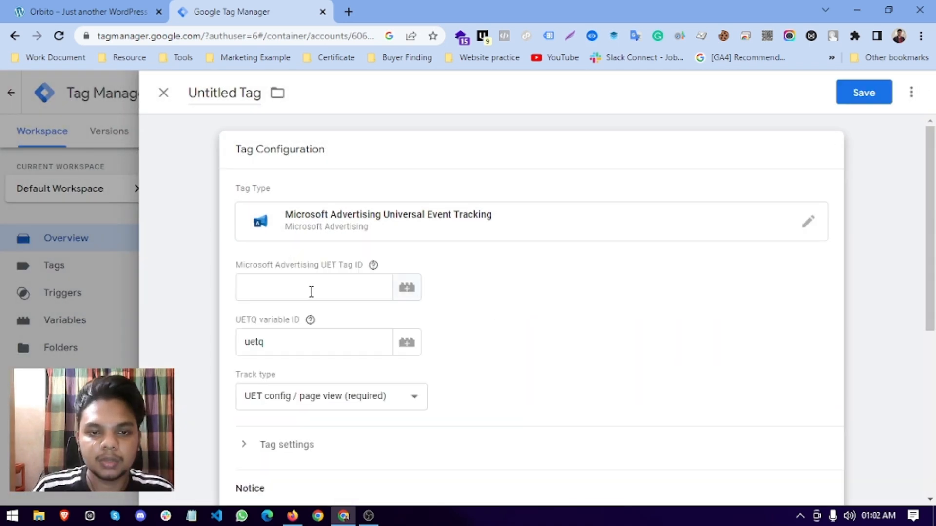
Paste the UET Tag ID, keep the page view track type, and trigger on All Pages.
click(311, 291)
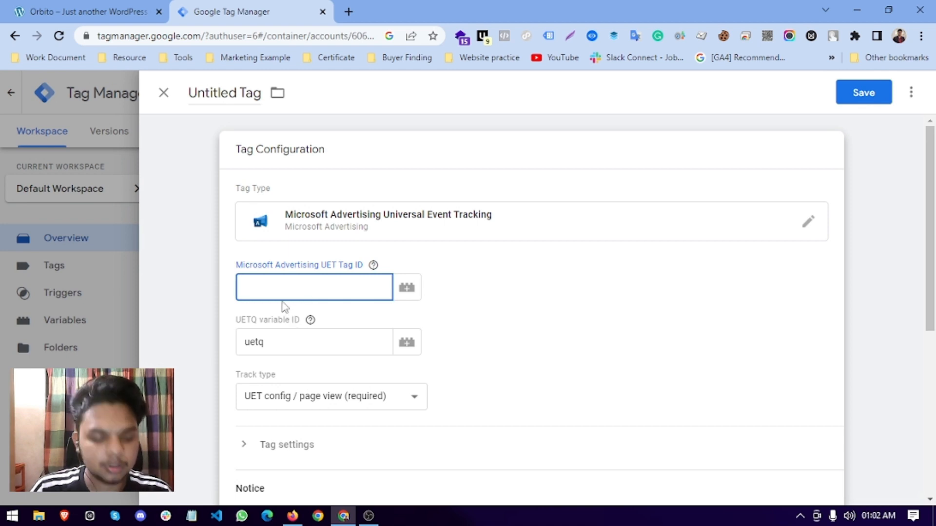
key(super+v)
click(305, 60)
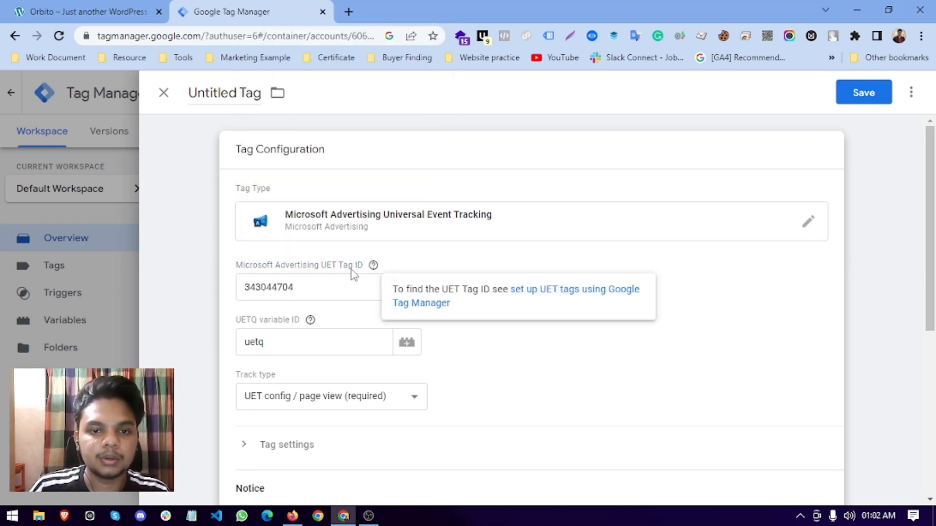
click(302, 295)
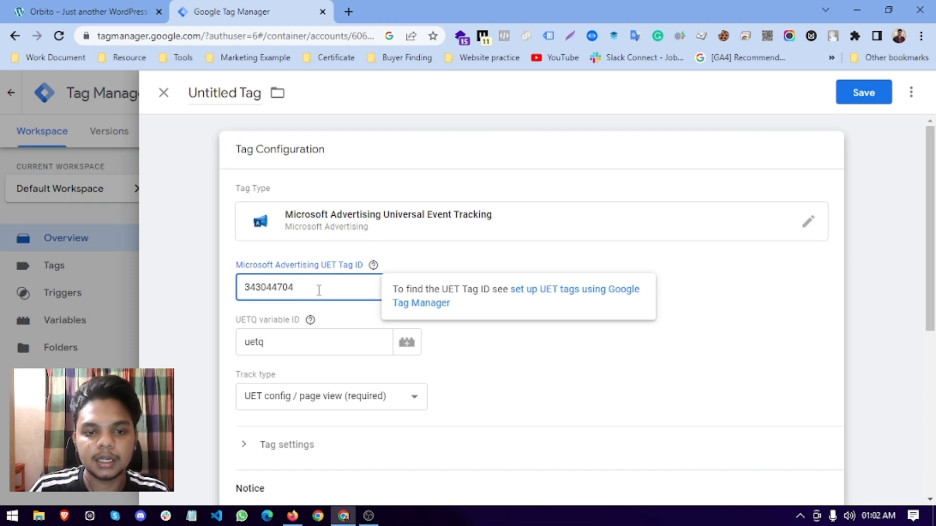
click(301, 401)
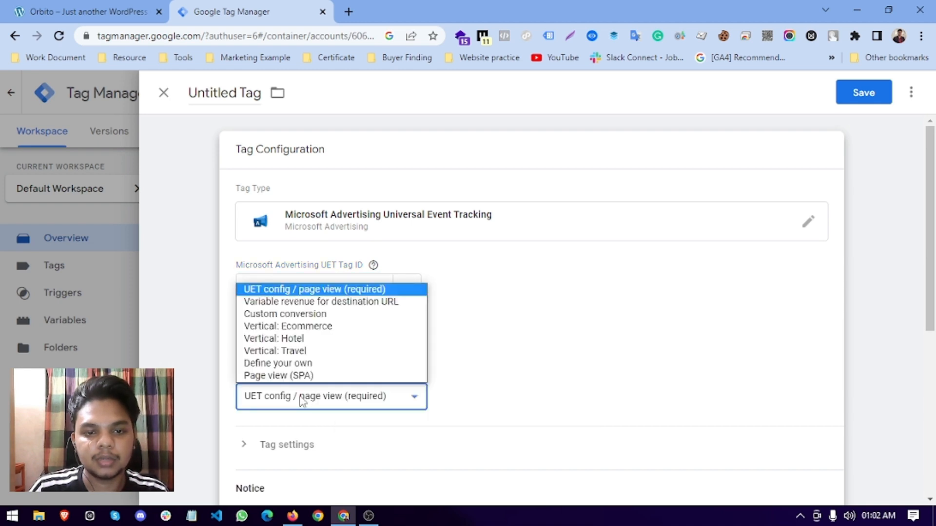
click(275, 290)
scroll(459, 368, down, 3)
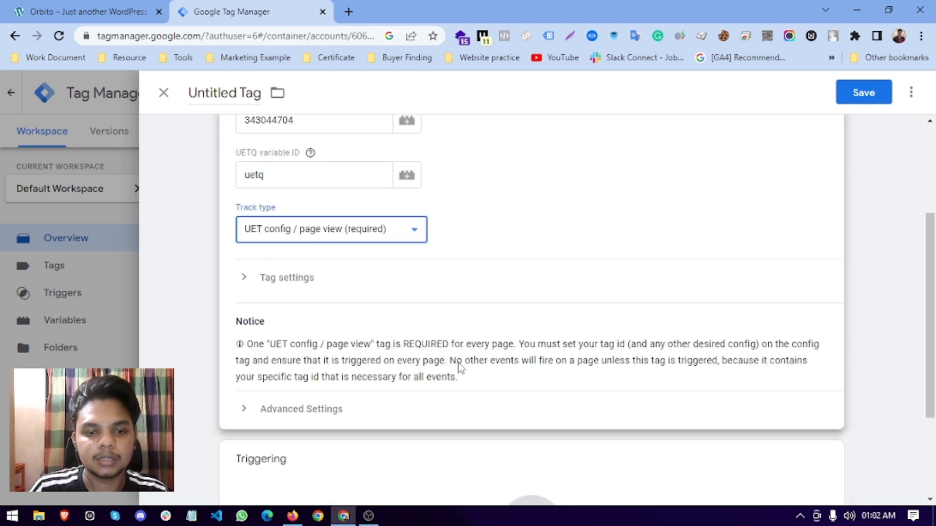
scroll(341, 371, down, 3)
click(345, 382)
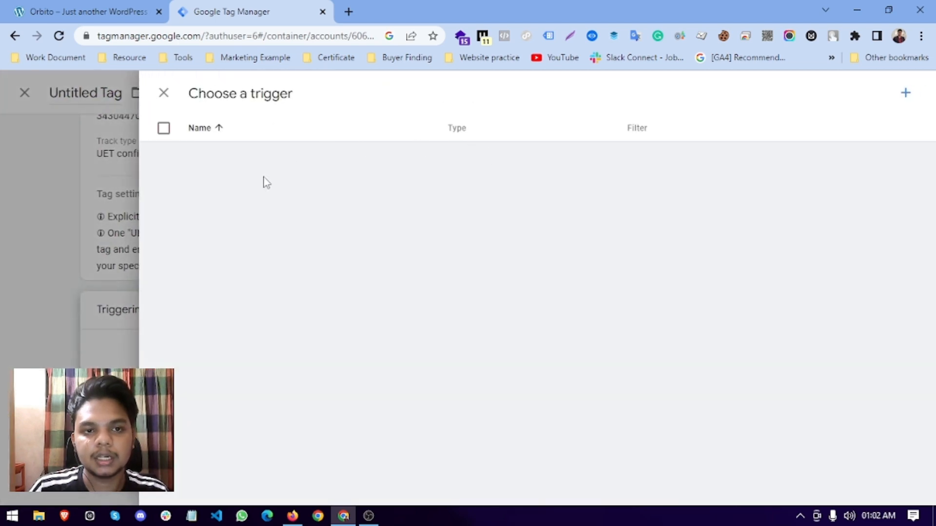
click(216, 165)
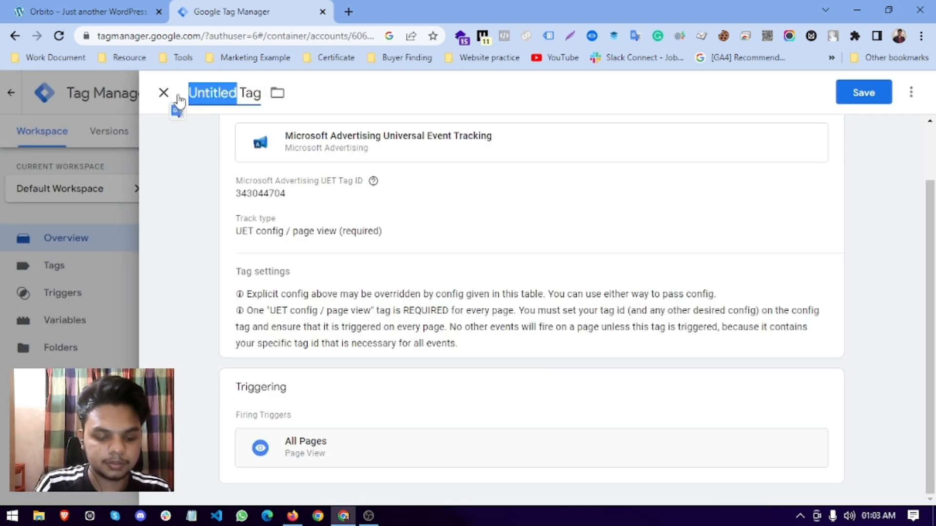
Name the tag 'Microsoft Bing - UET Tag', save it, and publish the new version.
text(Micros)
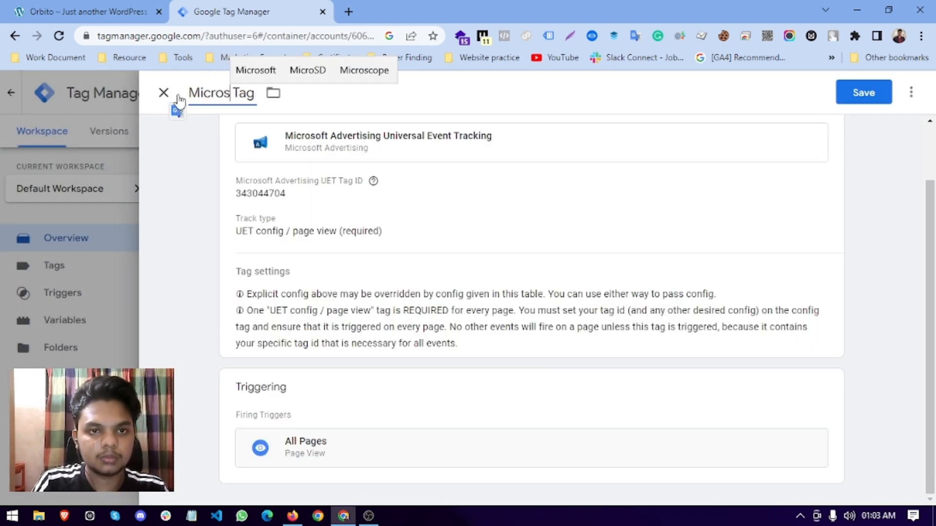
click(252, 74)
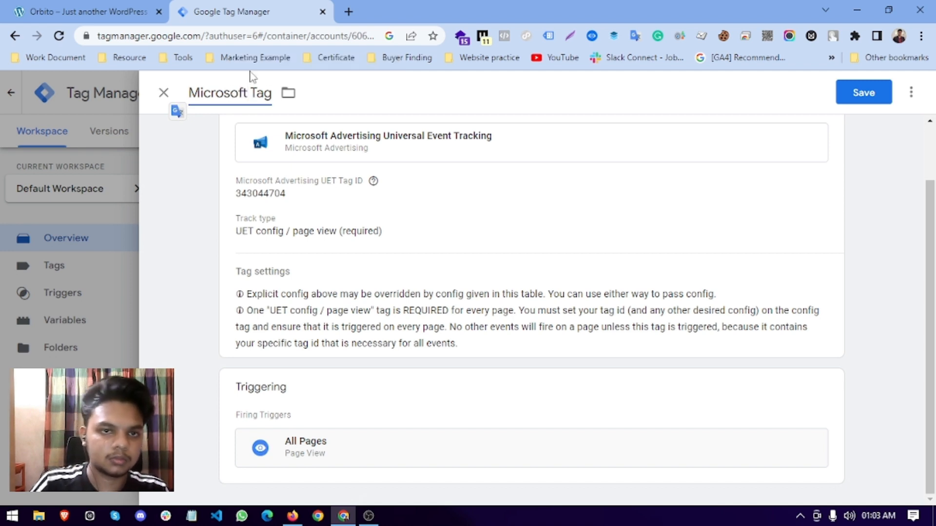
text(Bing )
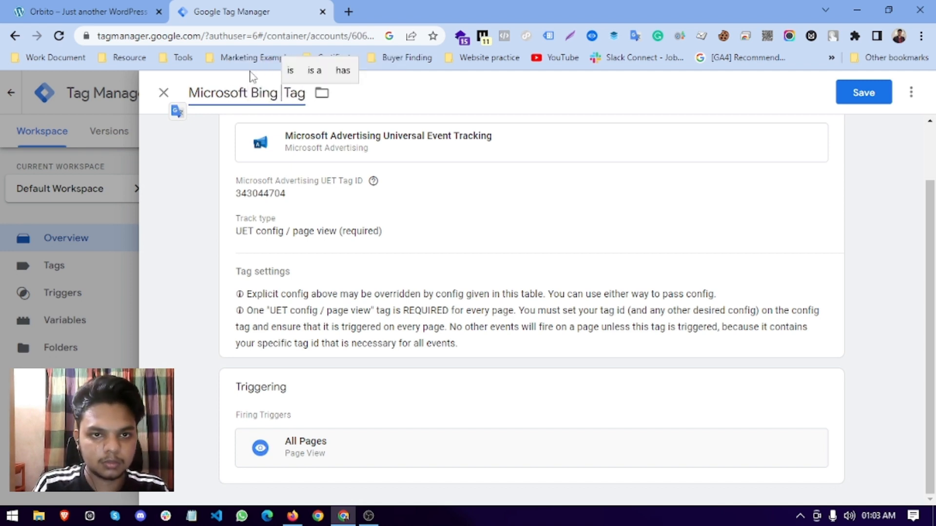
text(- )
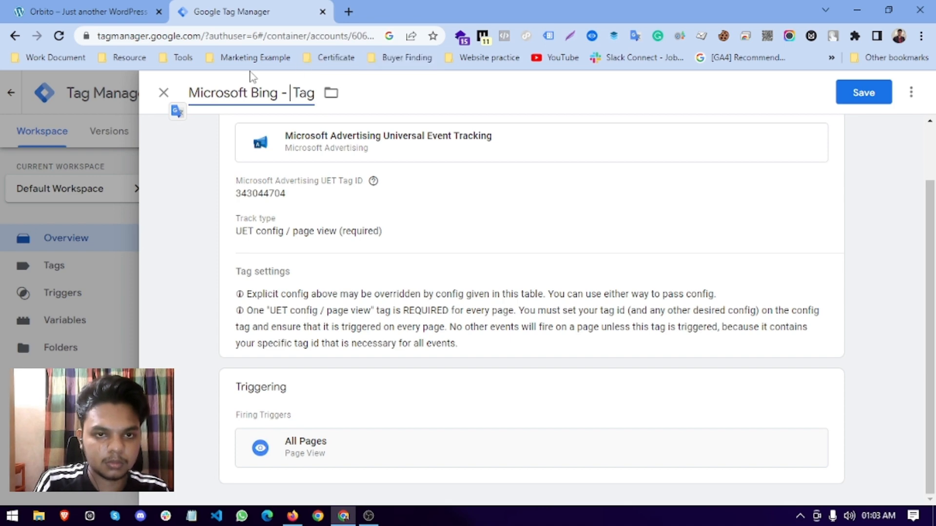
text(UET)
click(801, 195)
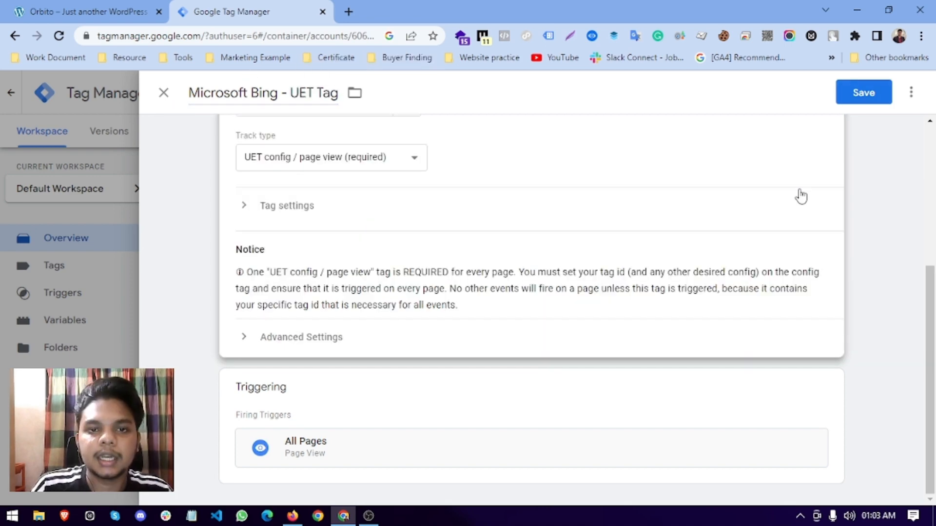
click(848, 89)
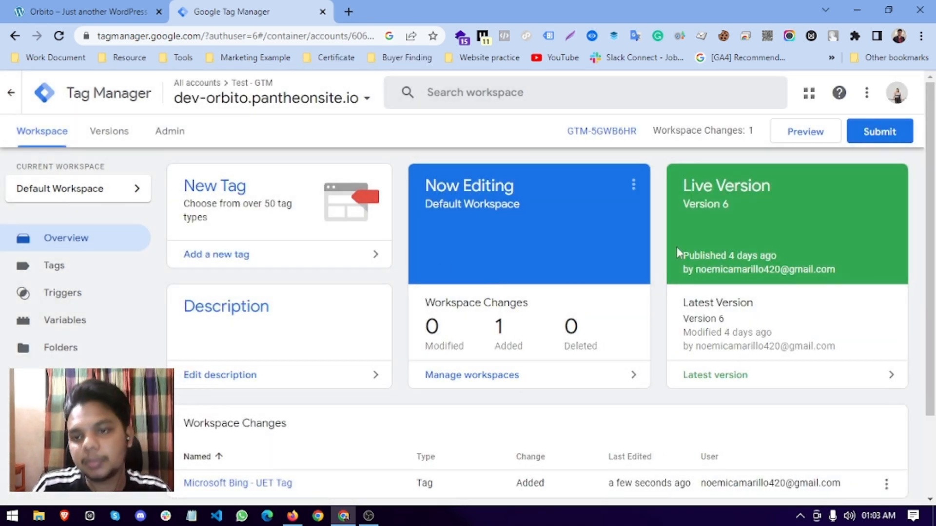
click(888, 137)
click(877, 98)
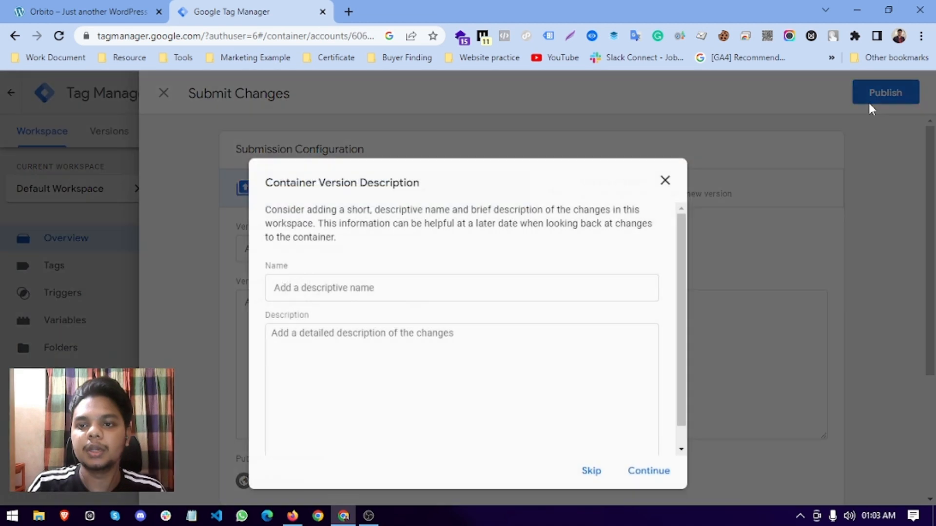
click(648, 471)
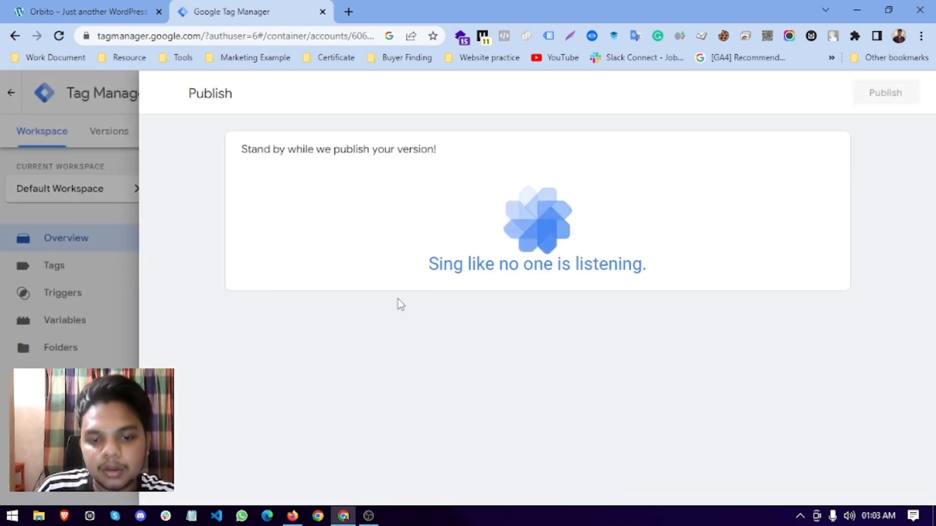
click(293, 516)
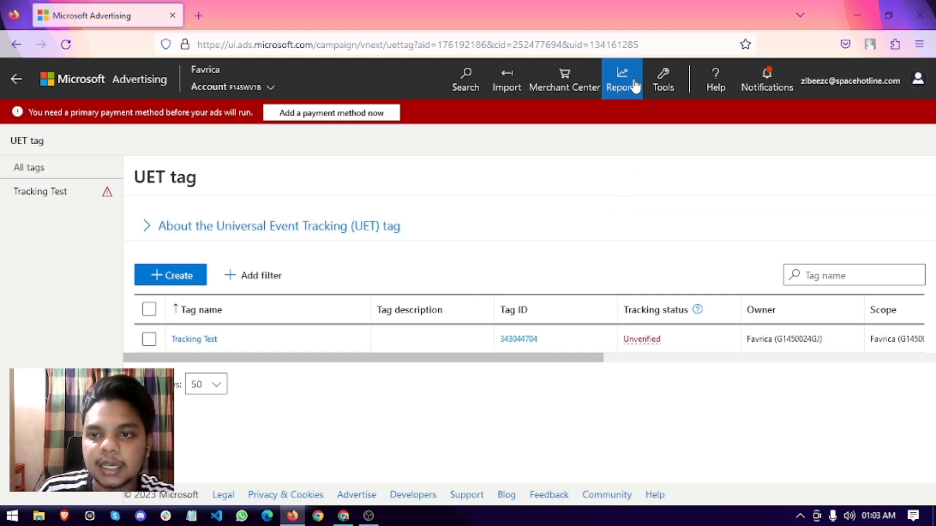
Start a new conversion goal from Tools > Conversion goals, then return to GTM's Version 7 summary.
click(661, 81)
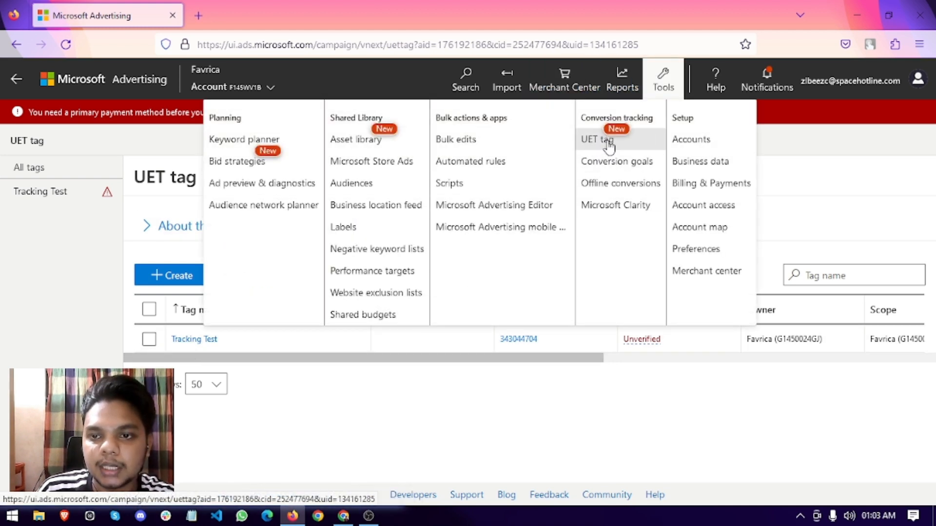
click(622, 165)
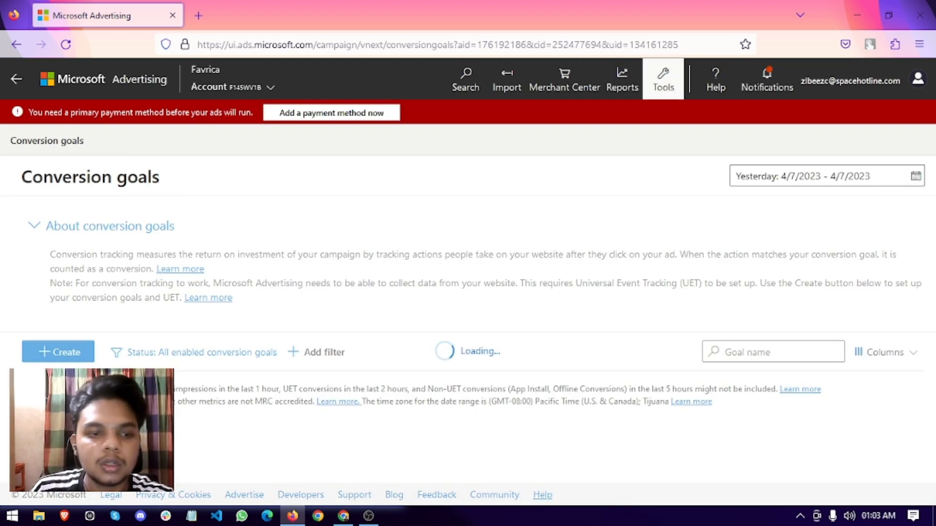
click(71, 358)
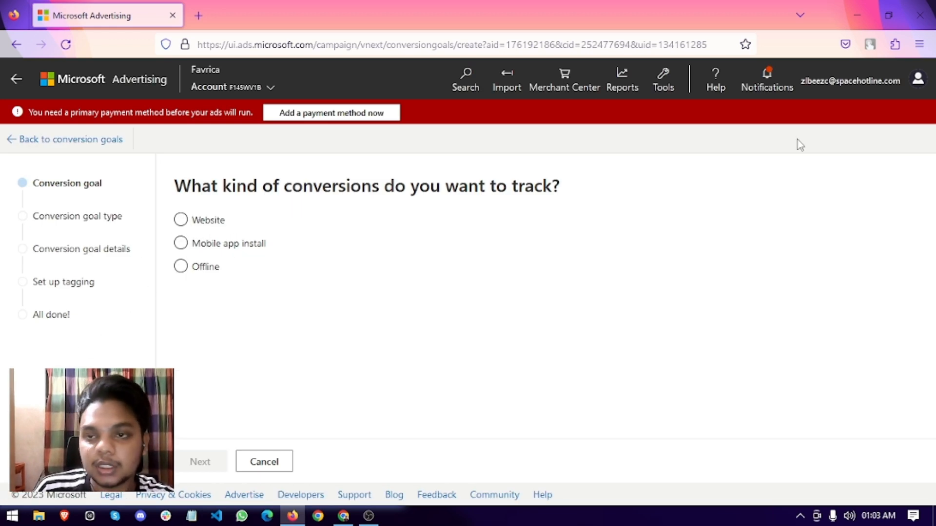
click(663, 81)
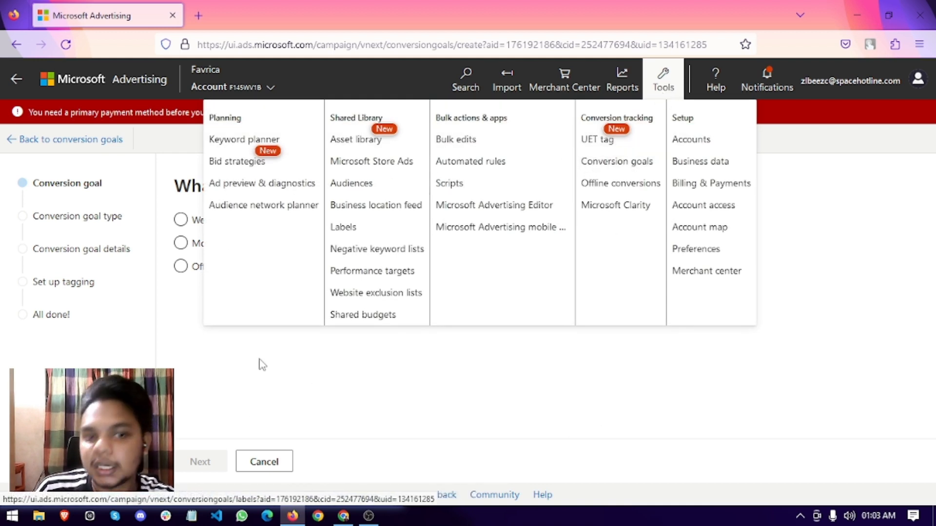
click(343, 522)
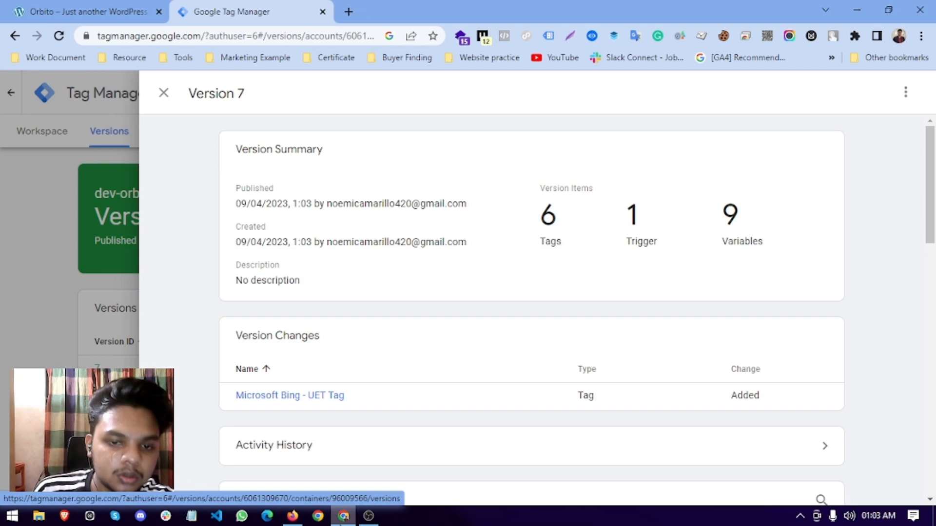
Leave the Version 7 summary and search the web for the UET Tag Helper.
click(51, 314)
click(39, 131)
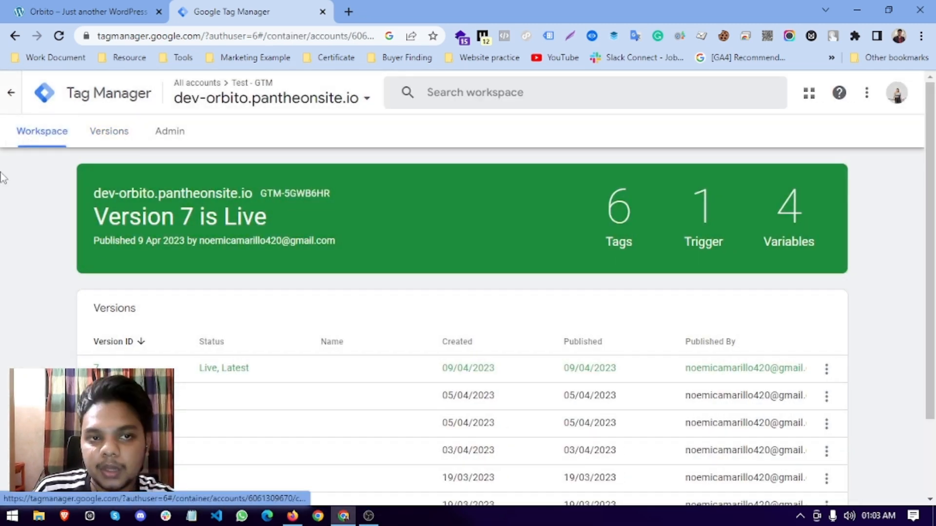
key(ctrl+t)
text(u)
key(BackSpace)
text(ut)
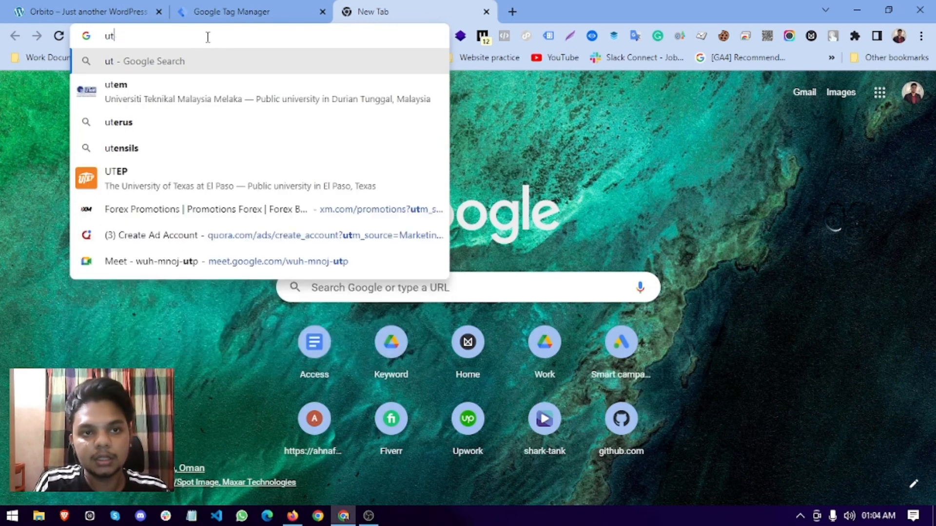
key(BackSpace)
text(et t)
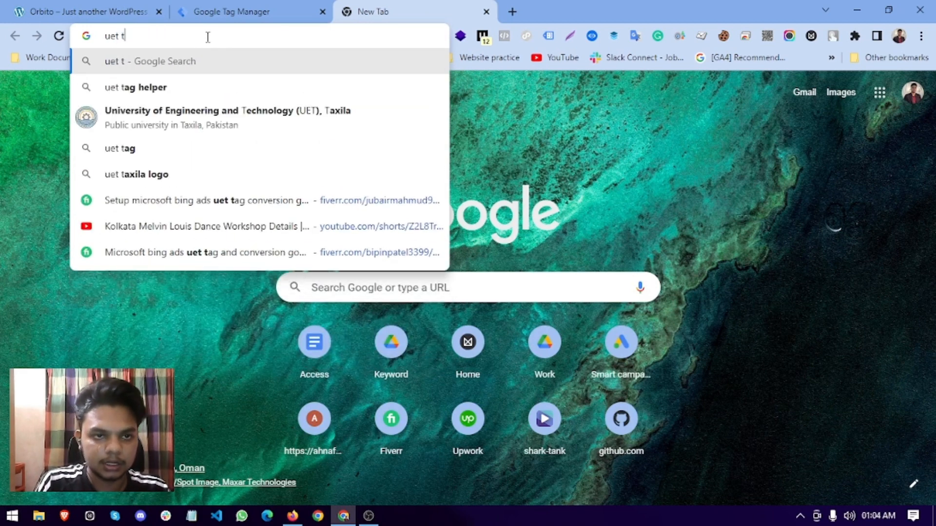
click(203, 79)
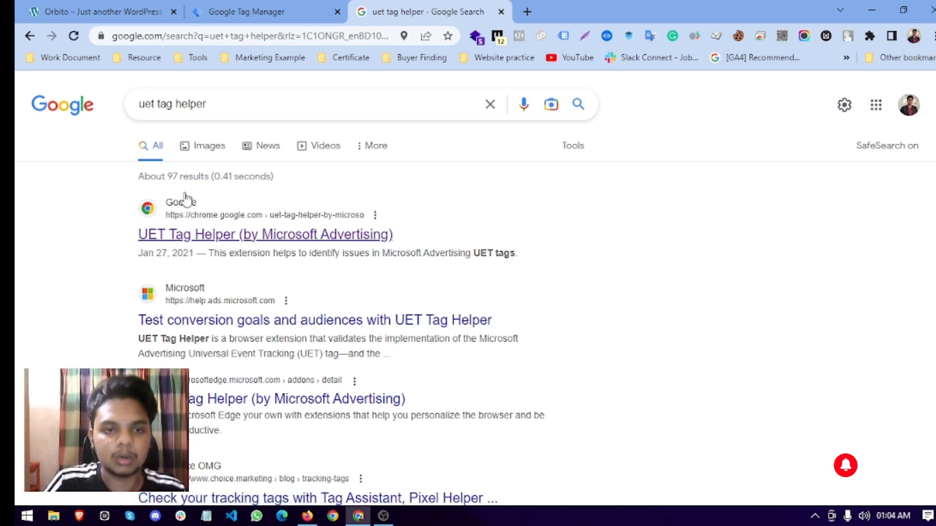
click(501, 11)
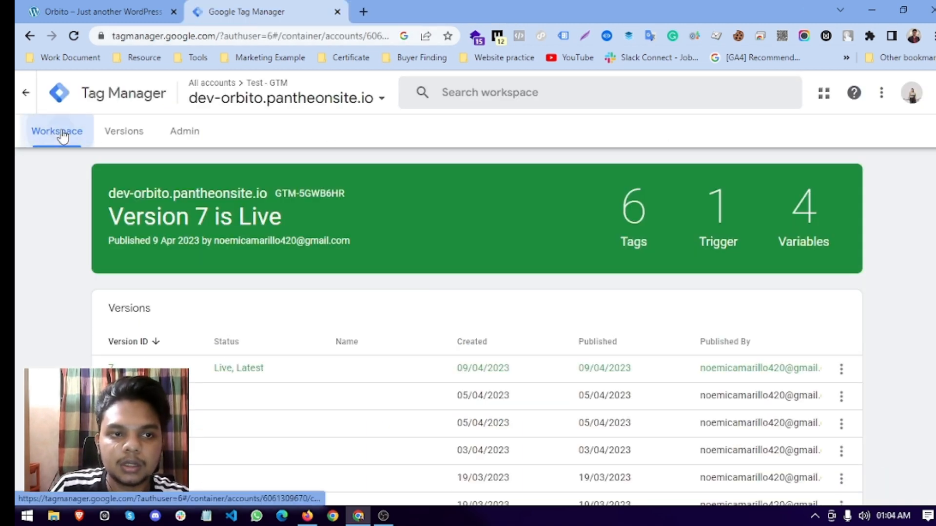
Pin the UET Tag Helper extension and launch Tag Assistant preview for the container.
click(25, 93)
click(873, 39)
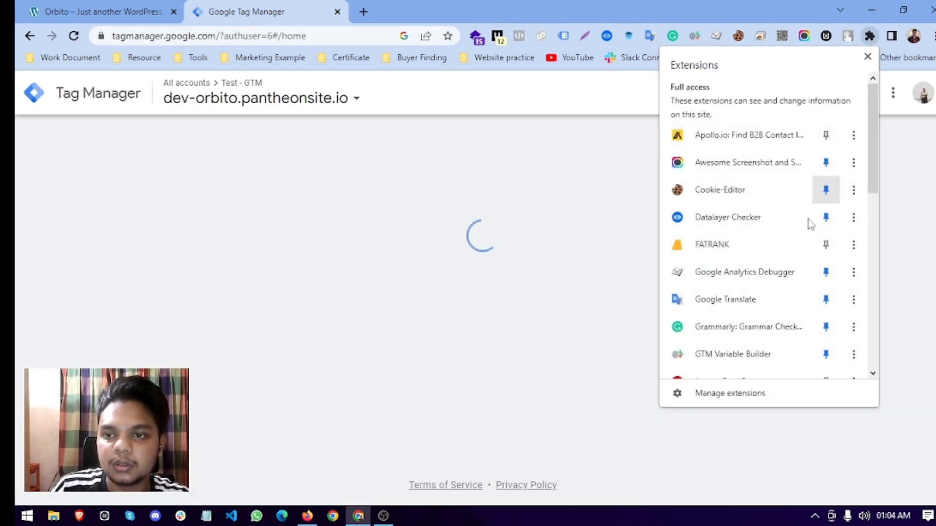
scroll(807, 222, down, 5)
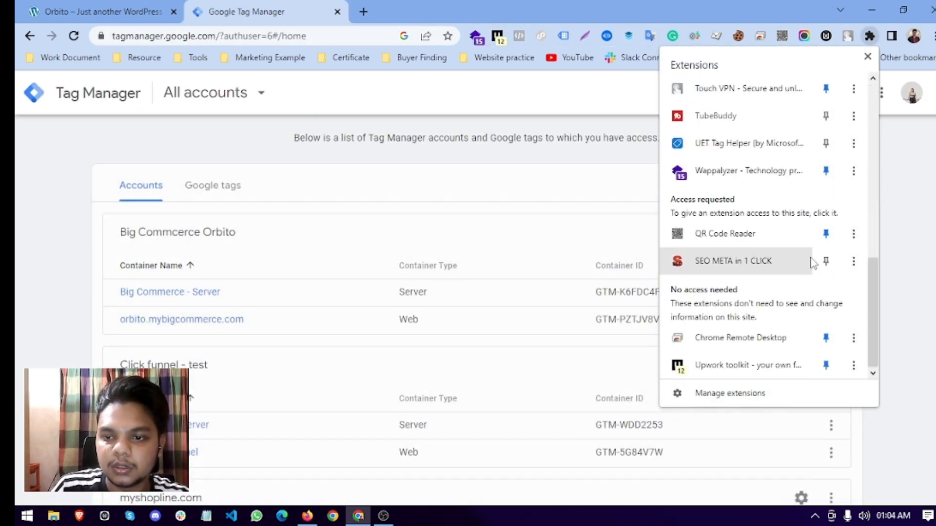
click(825, 143)
click(85, 173)
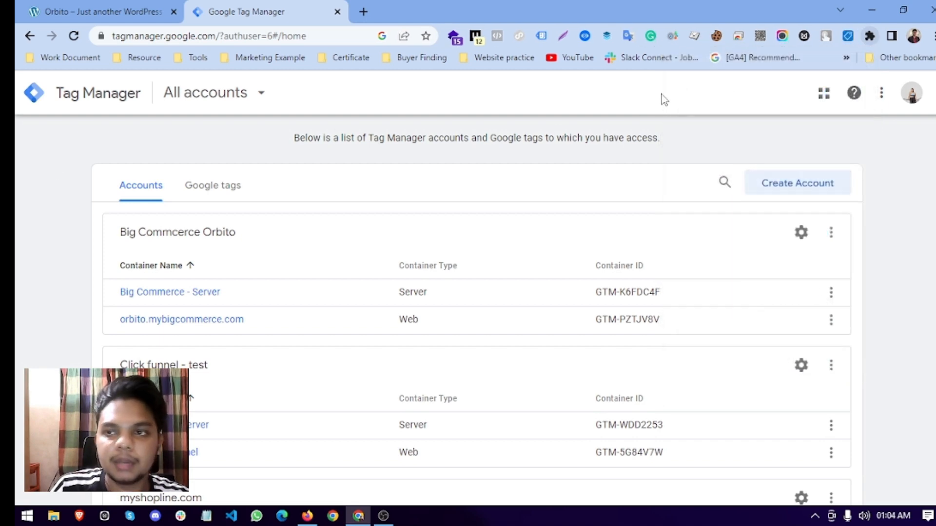
click(363, 11)
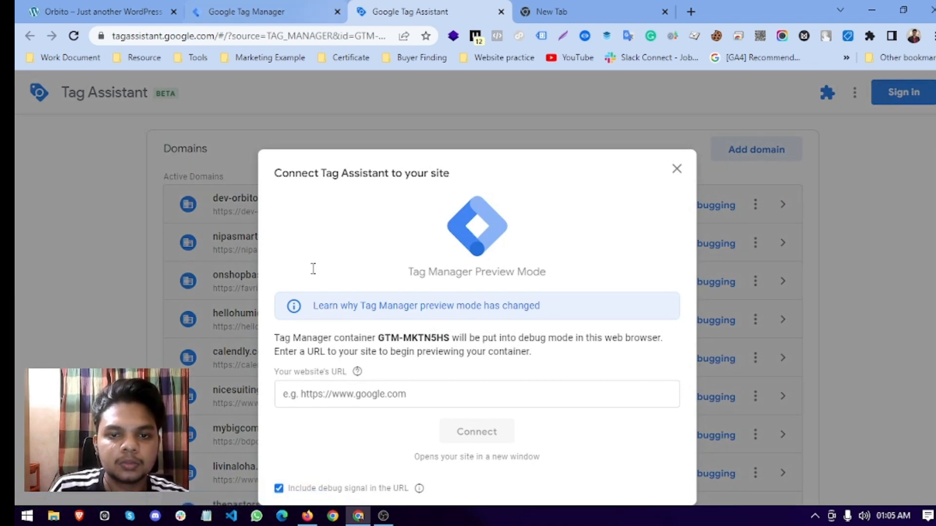
Paste the dev-orbito store address into Tag Assistant and connect preview mode.
click(334, 372)
right_click(349, 395)
click(380, 270)
click(460, 432)
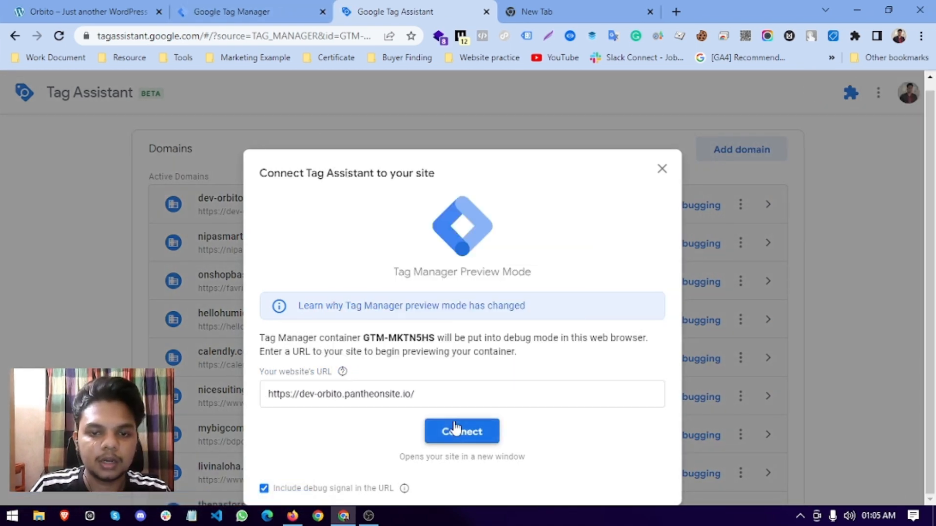
click(650, 12)
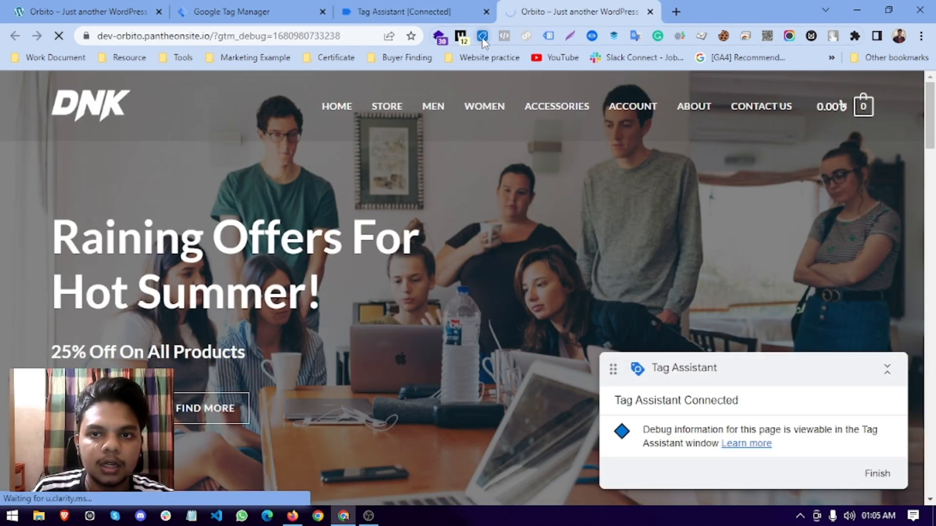
Turn UET Tag Helper on, reload the store page, and confirm the UET tag status.
click(482, 36)
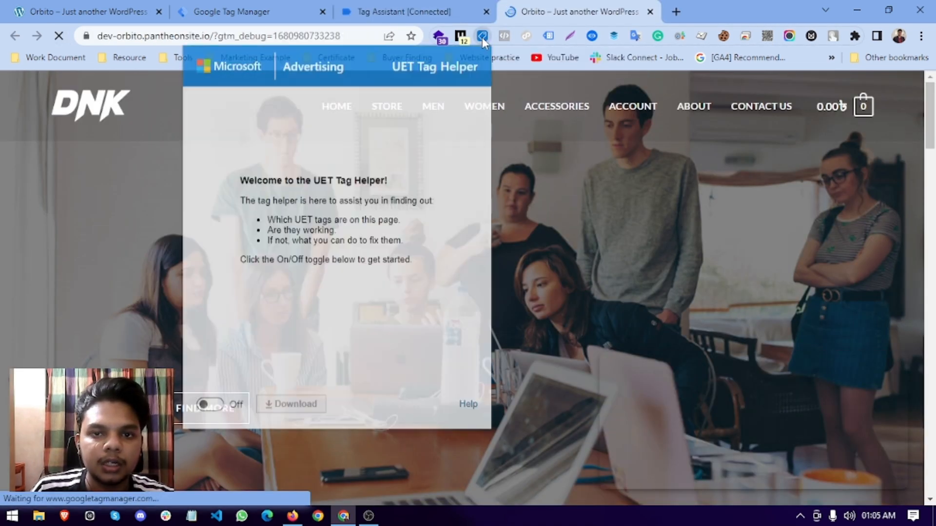
click(213, 406)
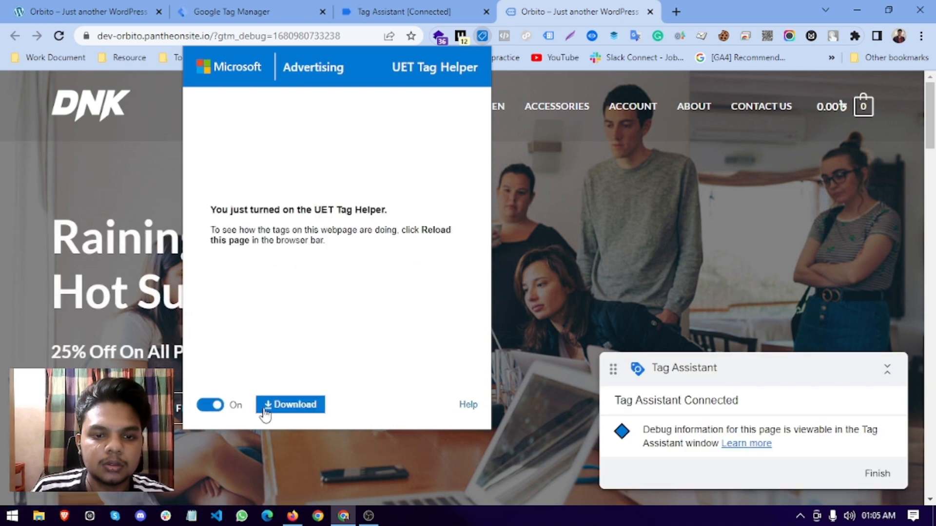
click(59, 36)
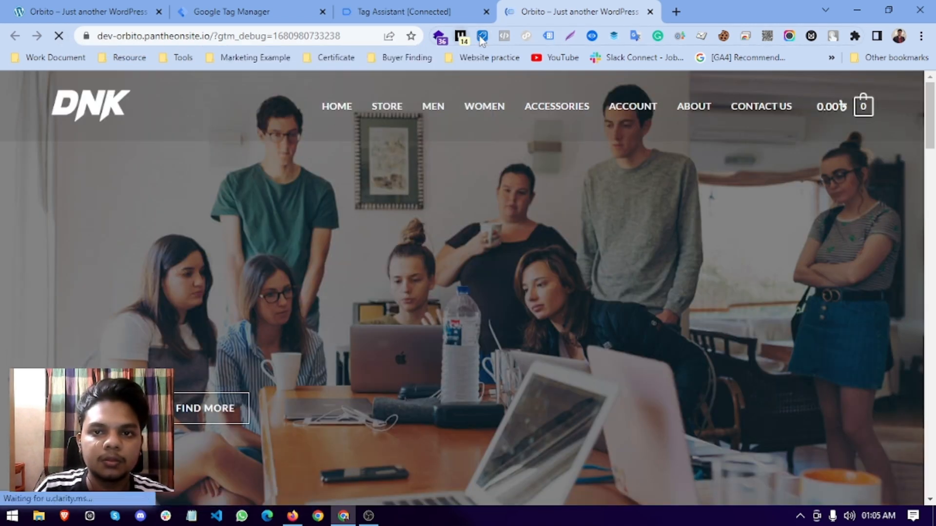
click(481, 37)
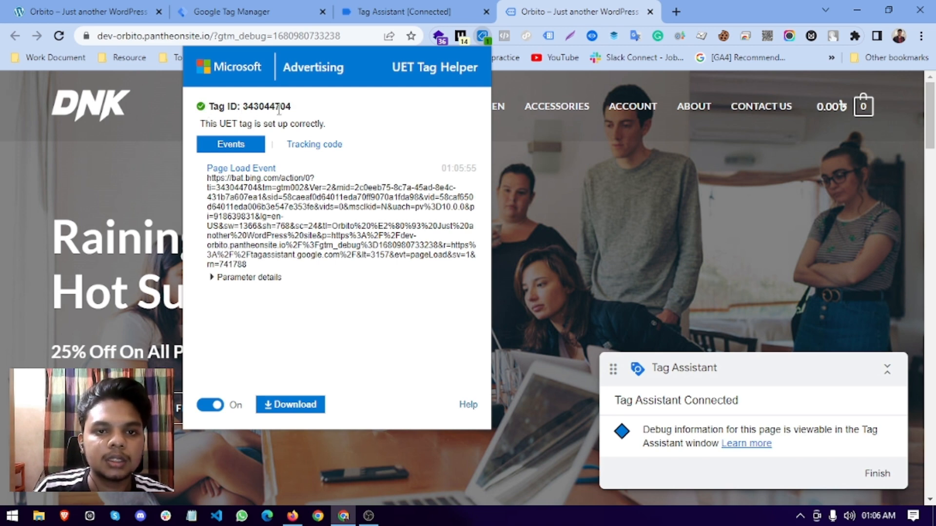
click(292, 515)
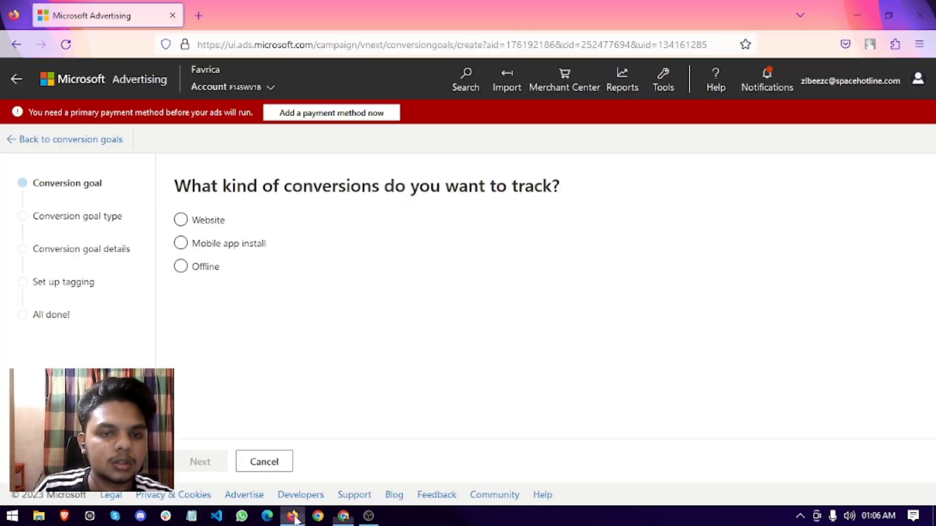
click(343, 516)
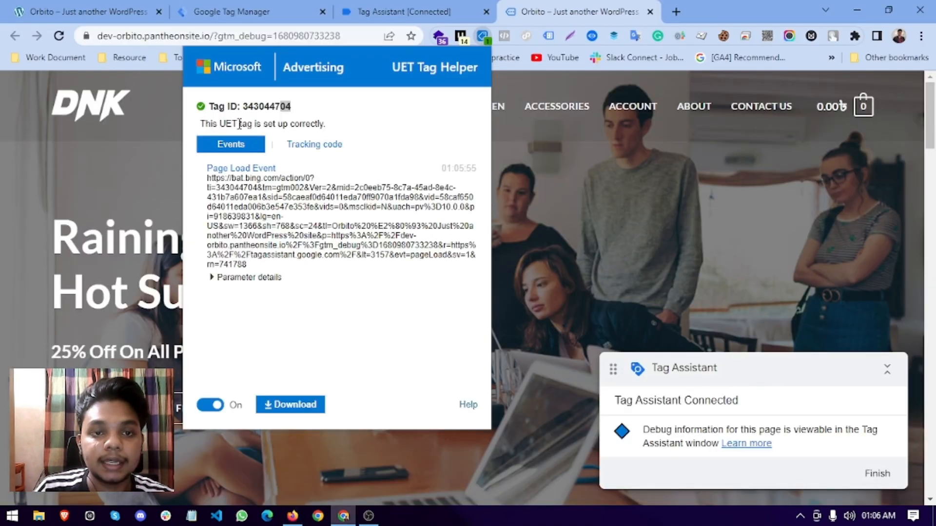
click(62, 156)
click(482, 37)
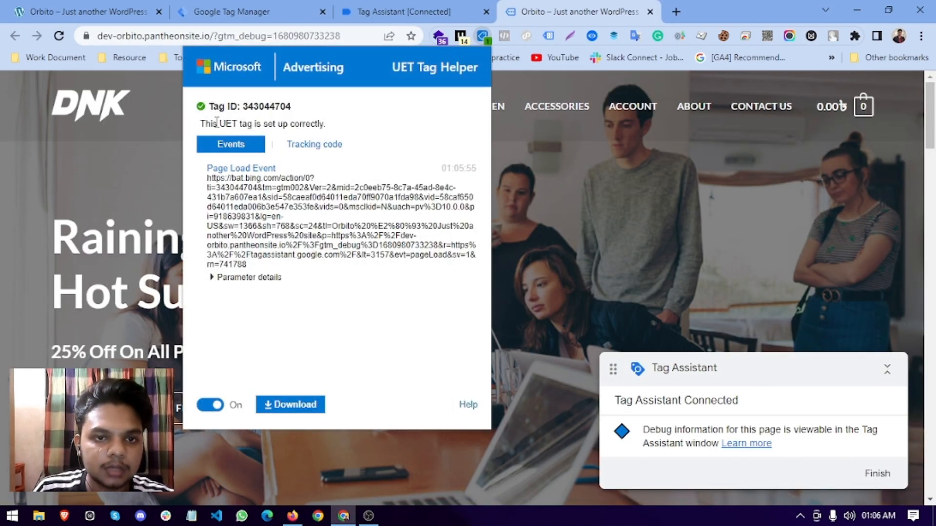
drag(305, 124, 203, 124)
click(203, 124)
click(499, 164)
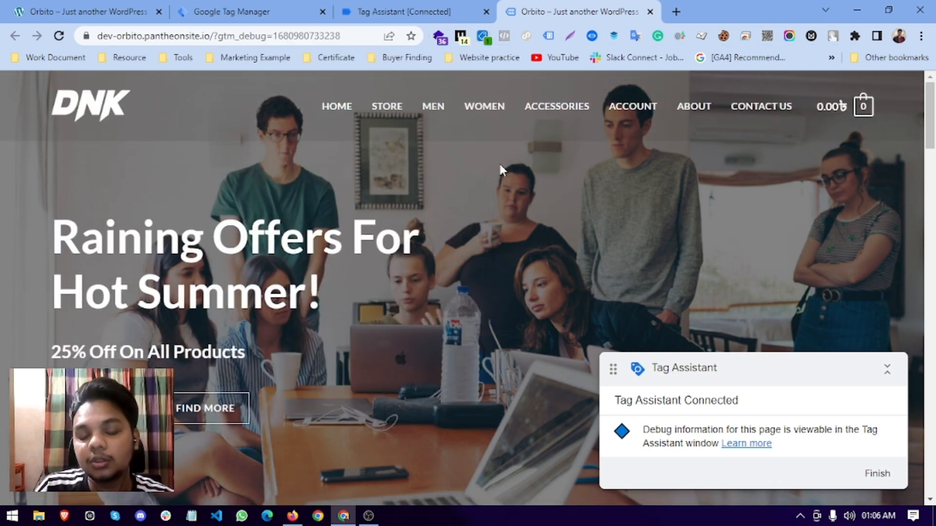
scroll(378, 307, down, 15)
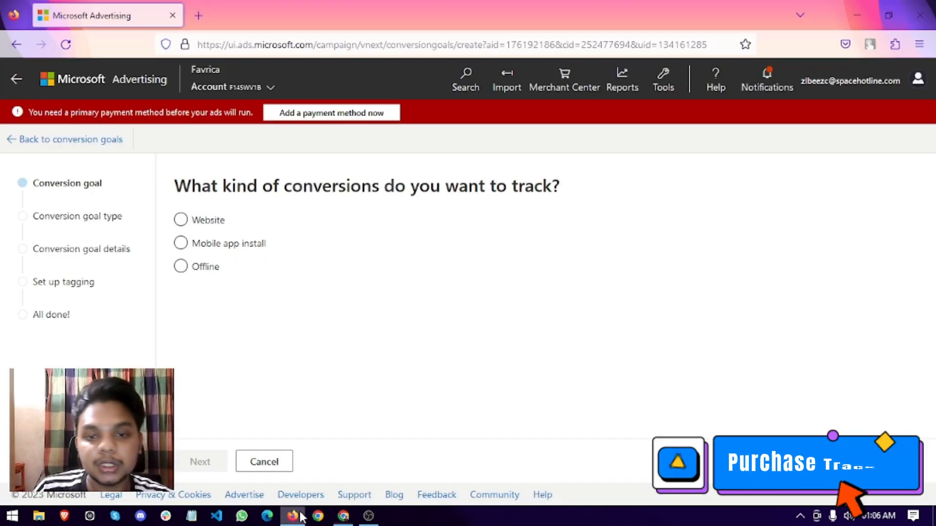
Start a website conversion goal with category Purchase and event goal type.
click(663, 80)
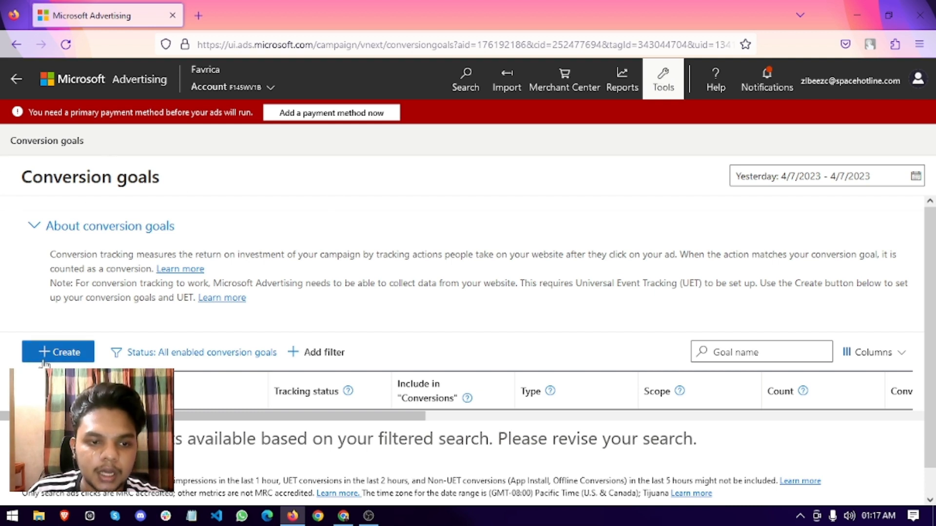
click(44, 360)
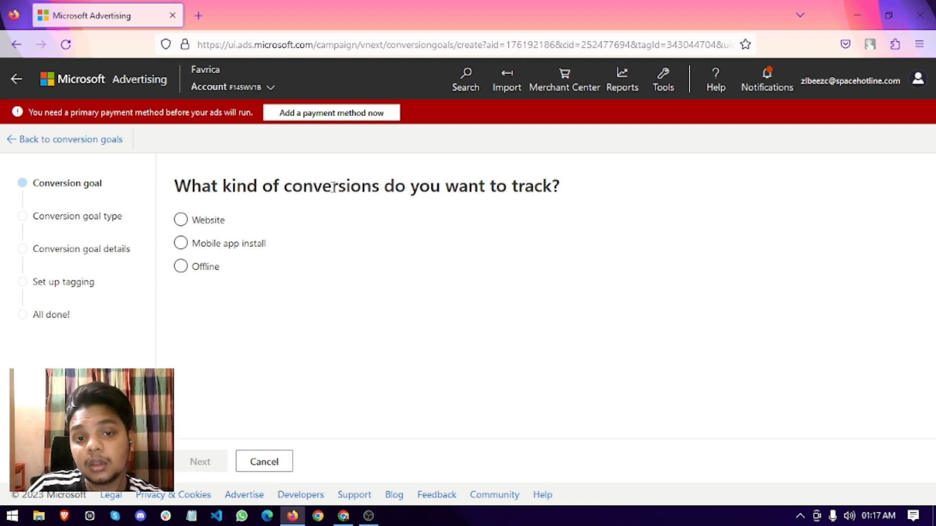
click(197, 221)
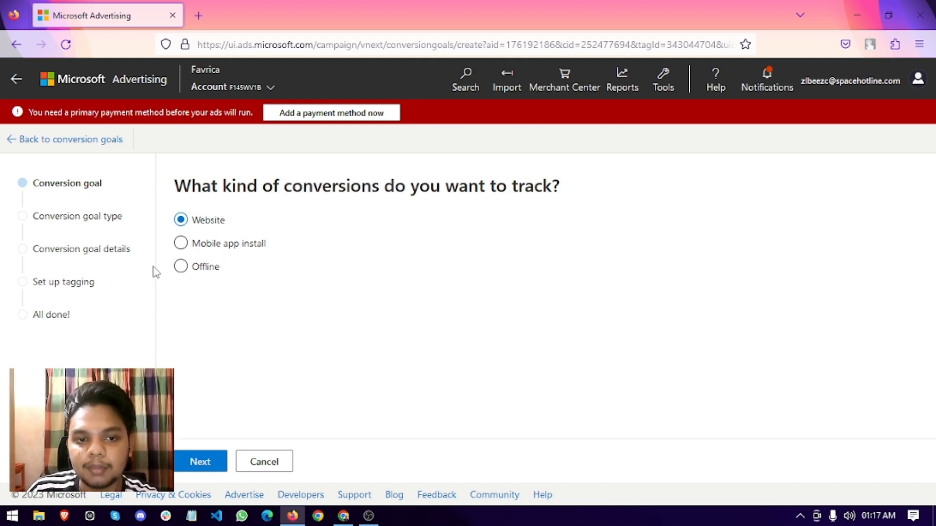
click(193, 463)
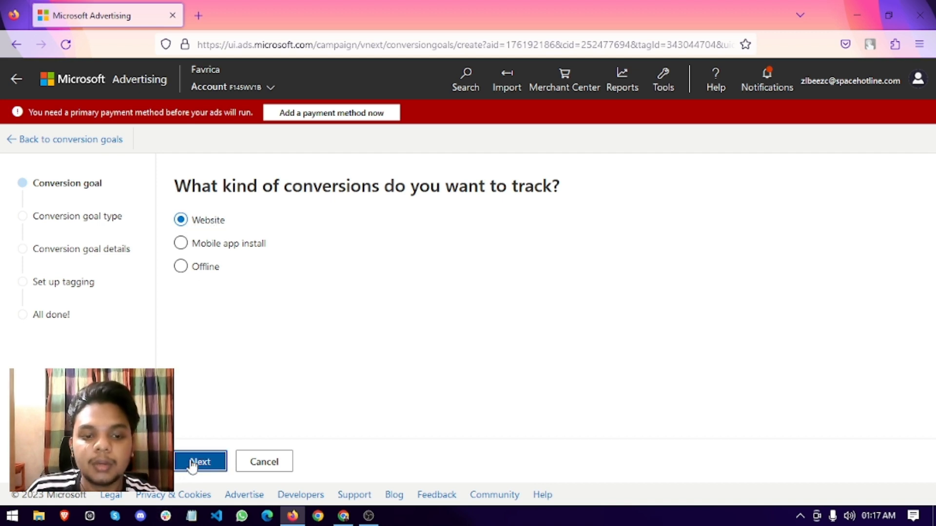
click(246, 253)
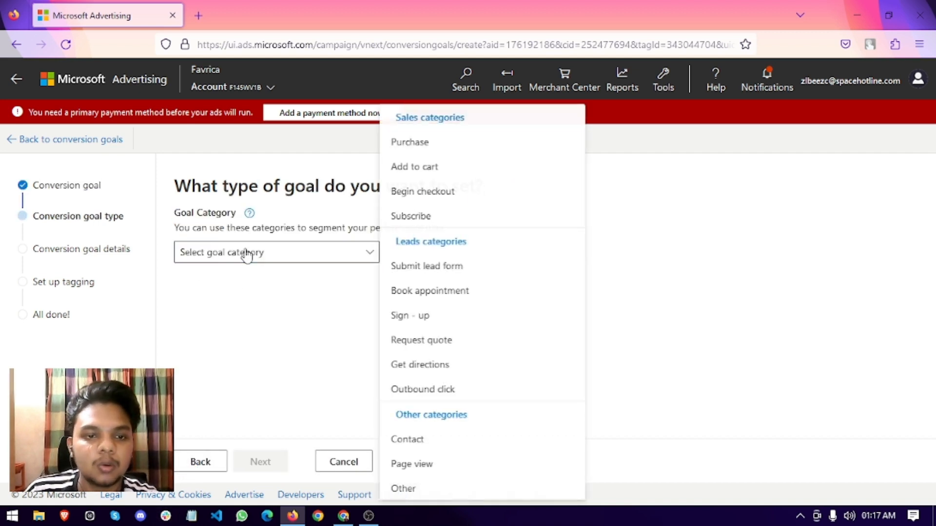
click(419, 145)
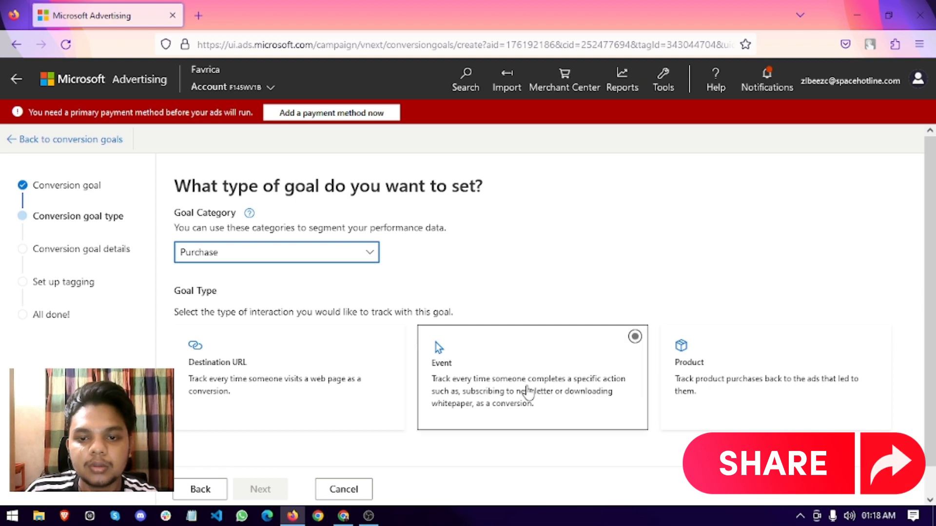
click(528, 391)
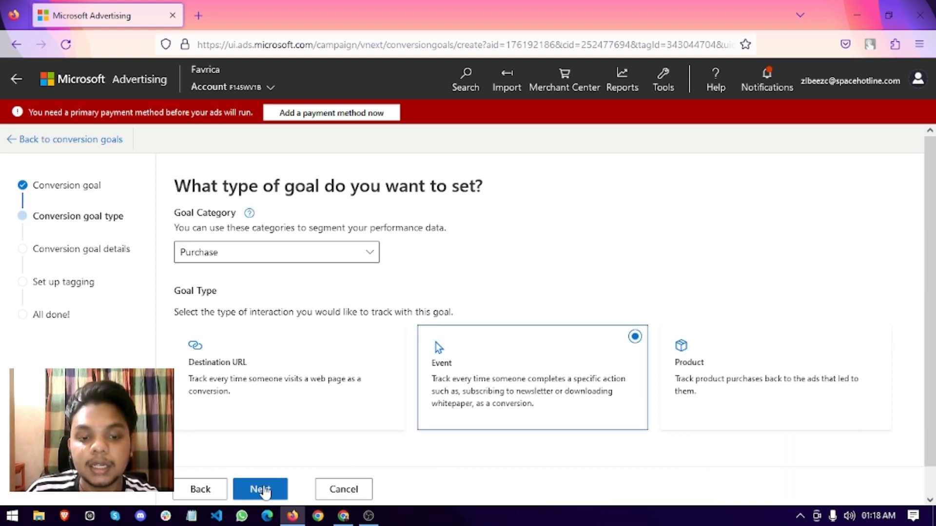
click(263, 492)
Name the goal 'Purchase' and make its conversion value vary per purchase.
click(205, 252)
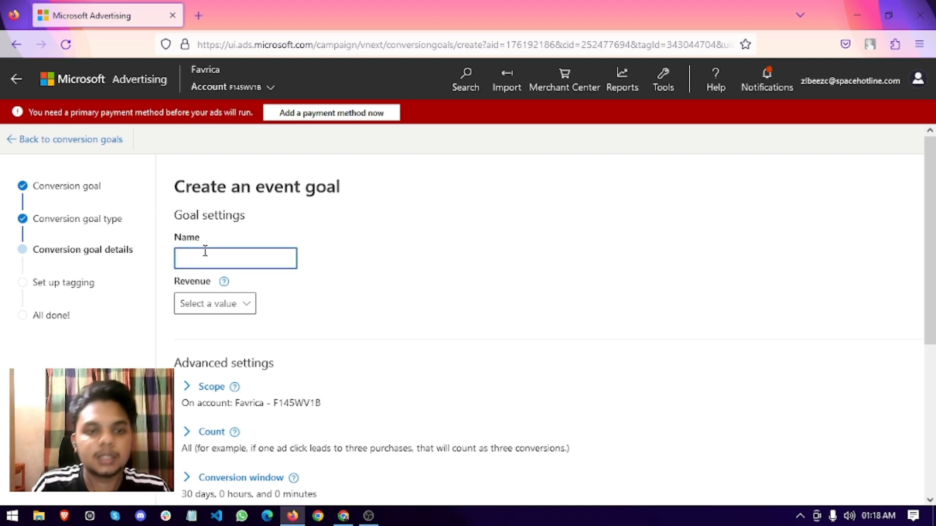
text(P)
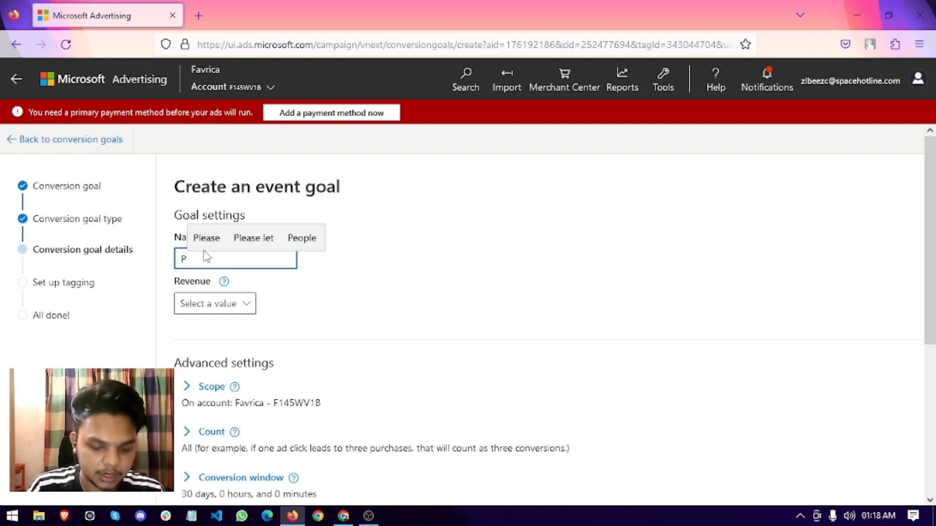
text(urch)
click(267, 238)
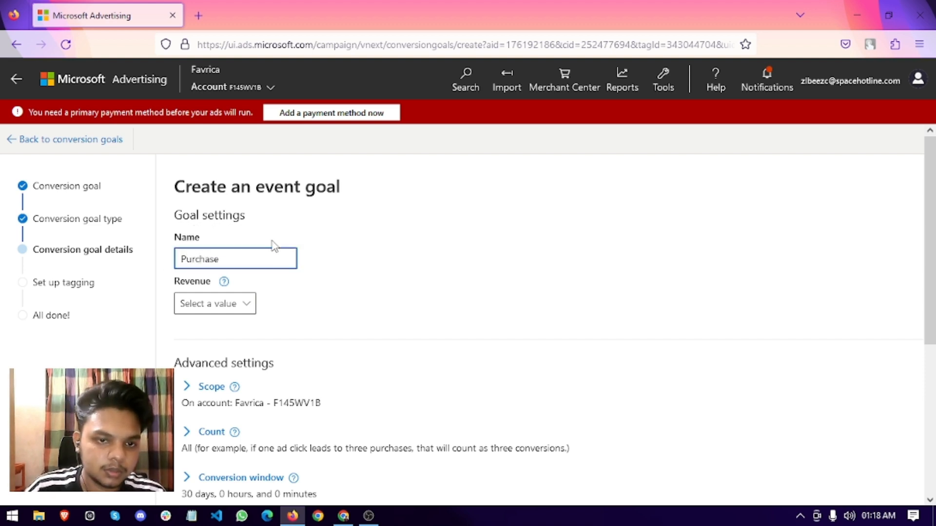
click(224, 303)
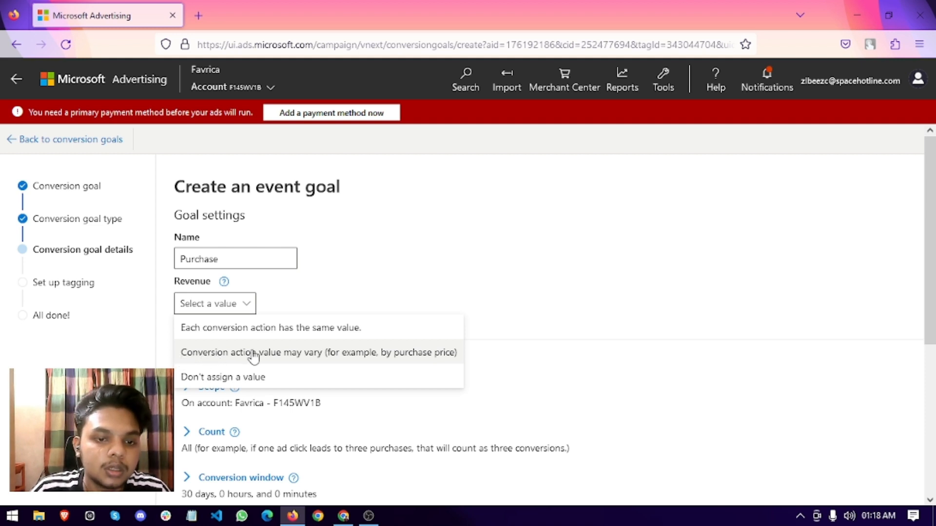
click(365, 353)
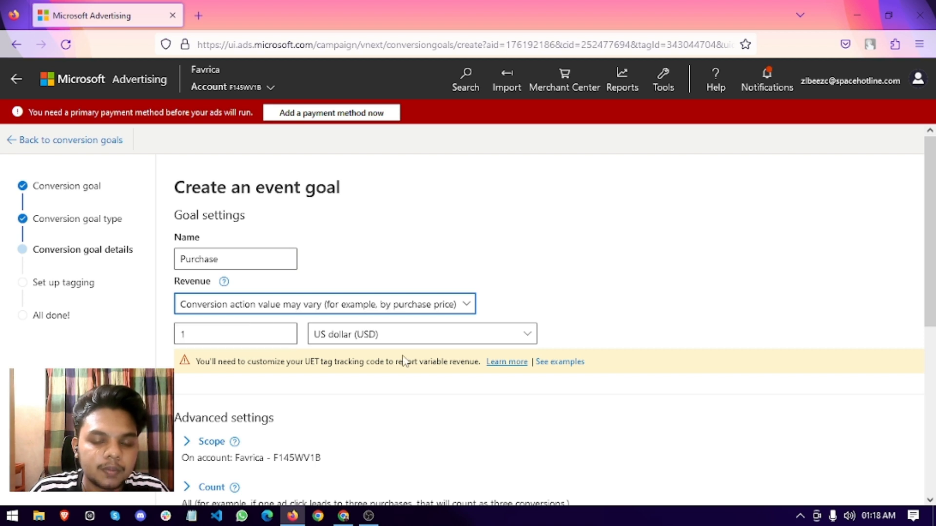
Change the view-through conversion window from 1 to 7 days.
scroll(407, 361, down, 3)
click(188, 286)
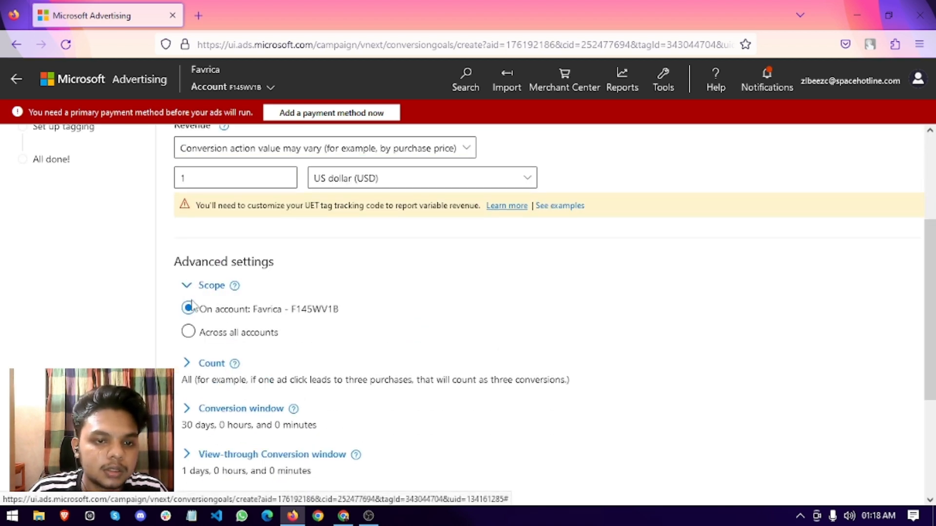
scroll(288, 362, down, 3)
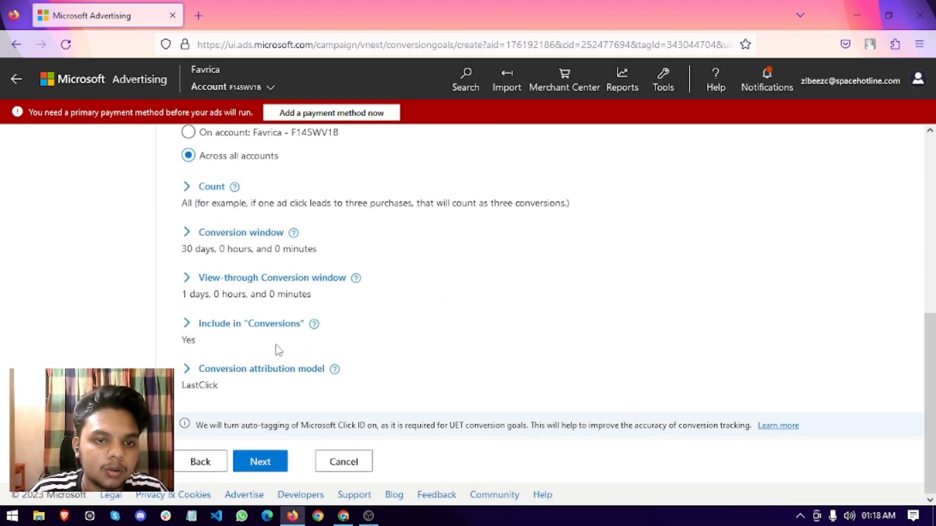
scroll(225, 261, up, 2)
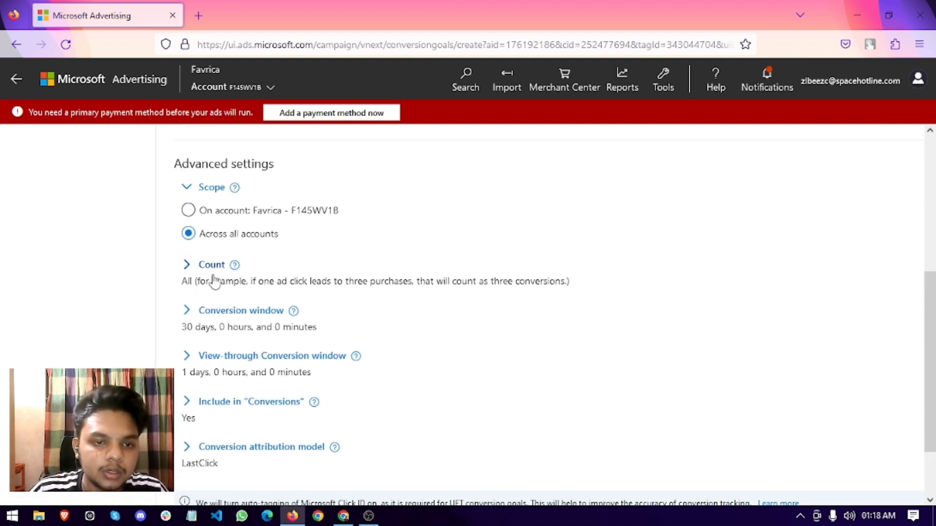
click(189, 266)
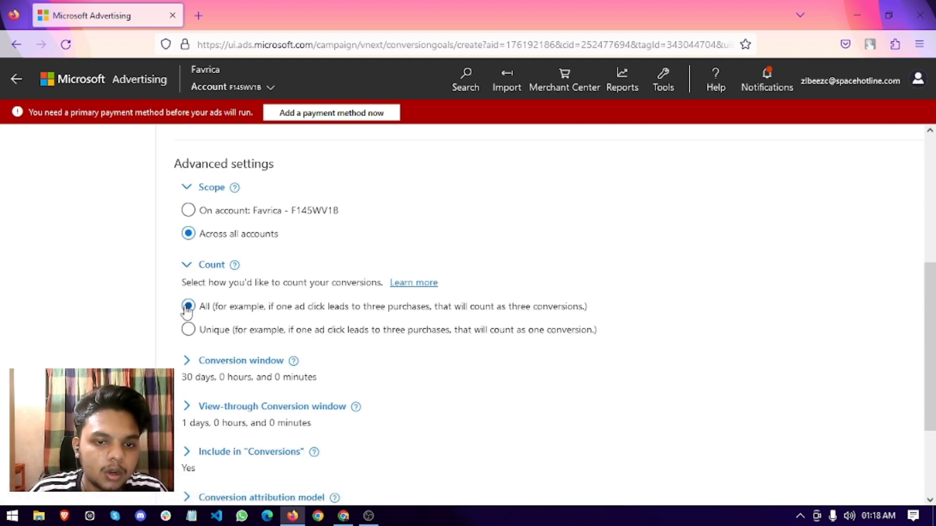
scroll(211, 442, down, 1)
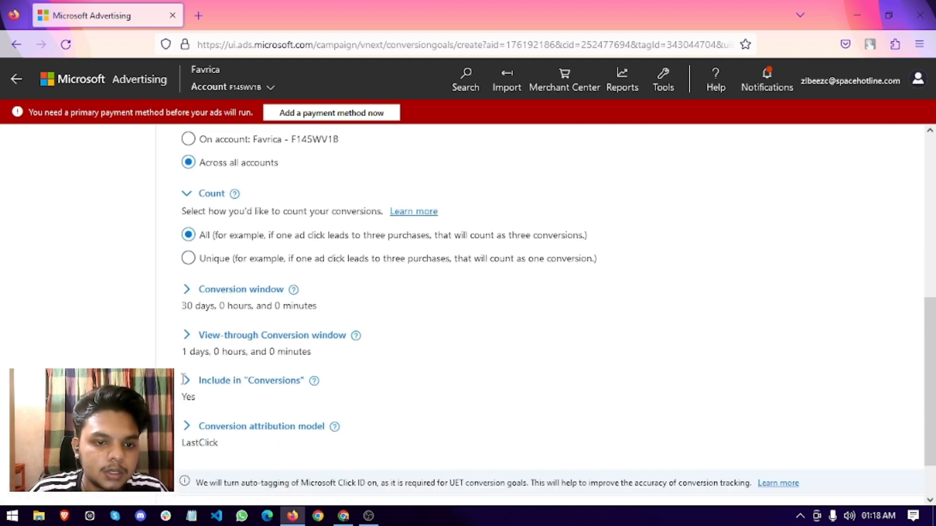
click(191, 337)
click(205, 372)
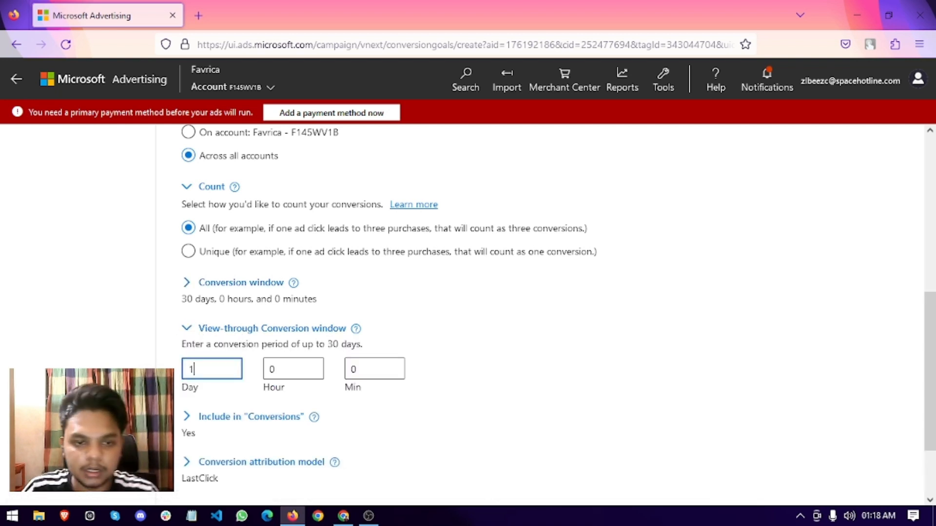
key(BackSpace)
text(7)
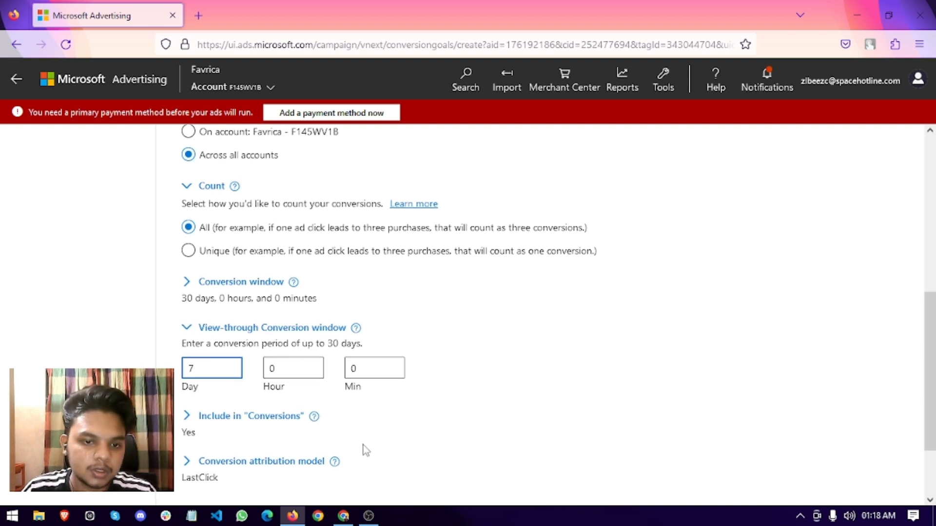
Keep LastClick as the attribution model and save the goal details.
scroll(366, 449, down, 2)
click(188, 326)
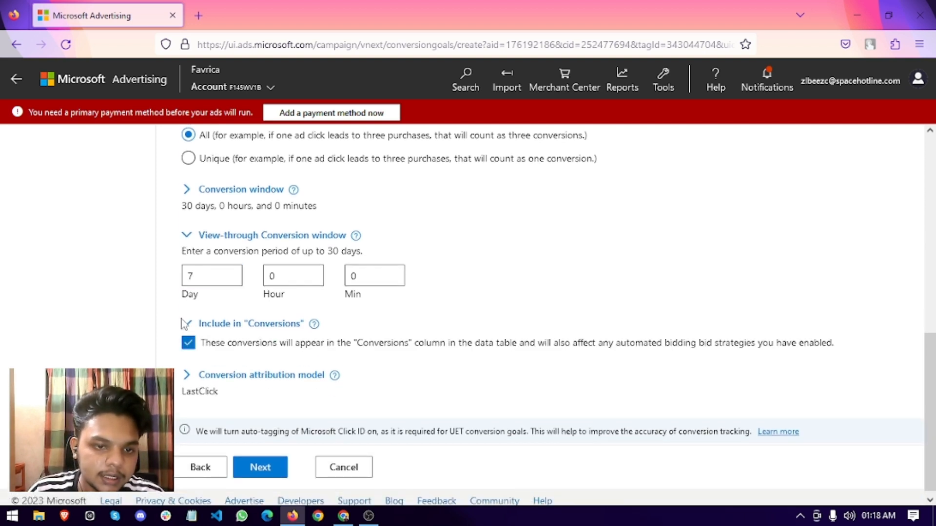
click(186, 324)
click(189, 369)
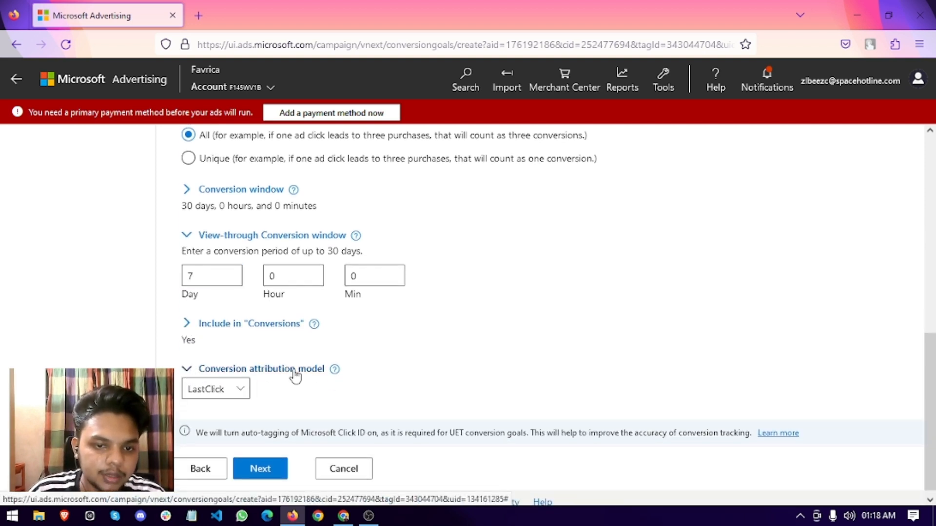
click(193, 390)
click(200, 412)
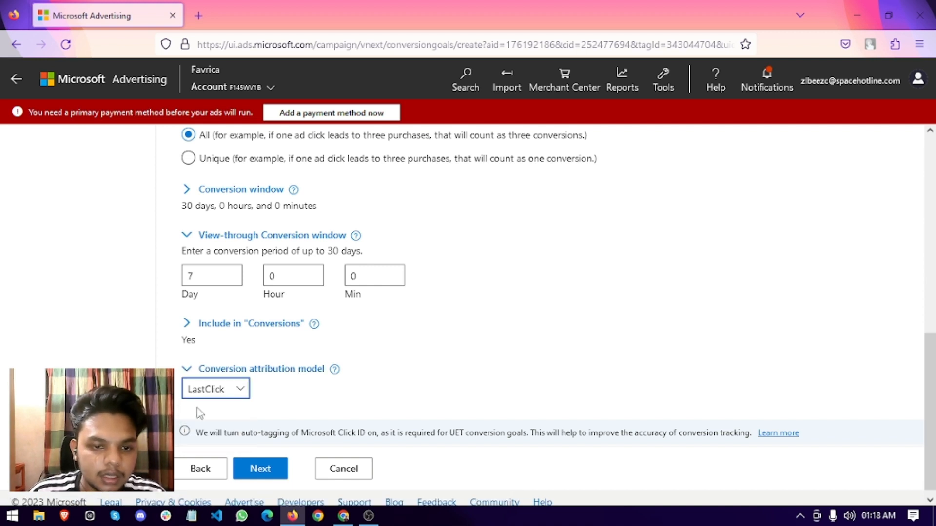
click(261, 469)
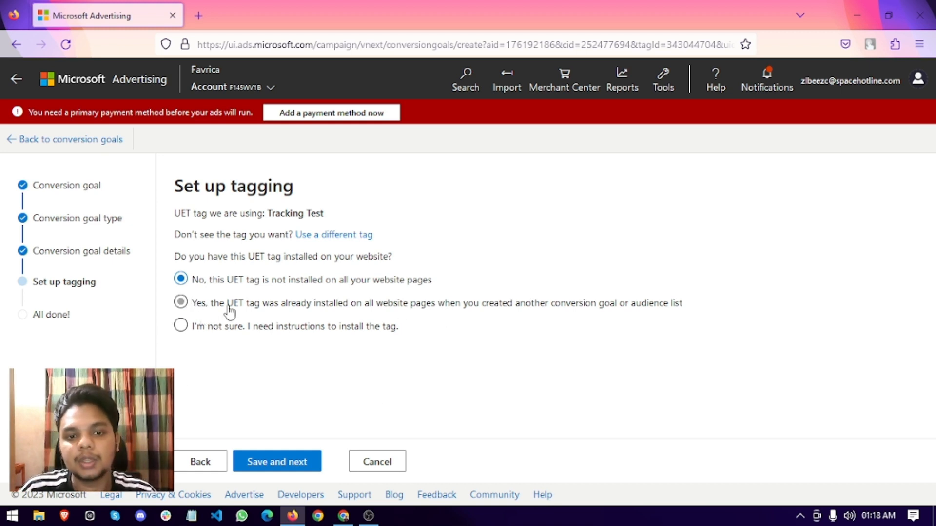
Mark the UET tag as already installed and choose to install the tag yourself.
click(181, 302)
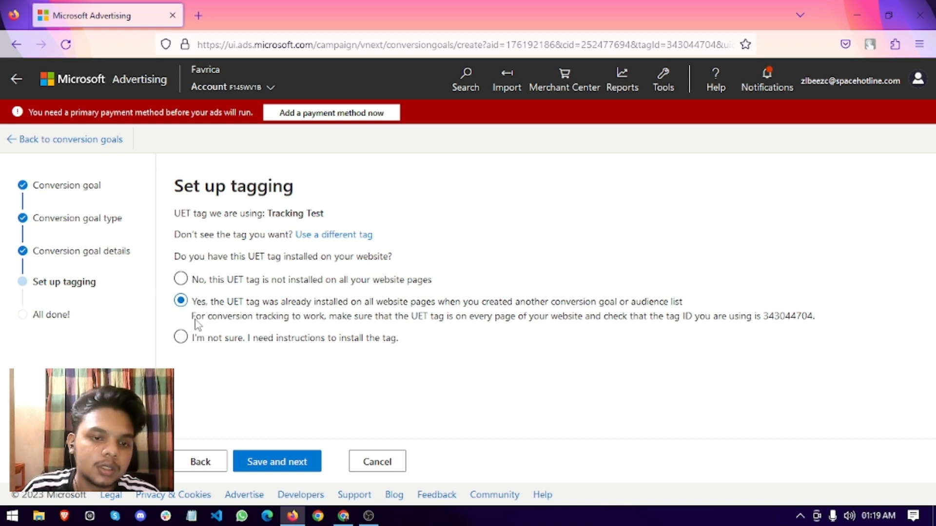
click(286, 466)
click(286, 466)
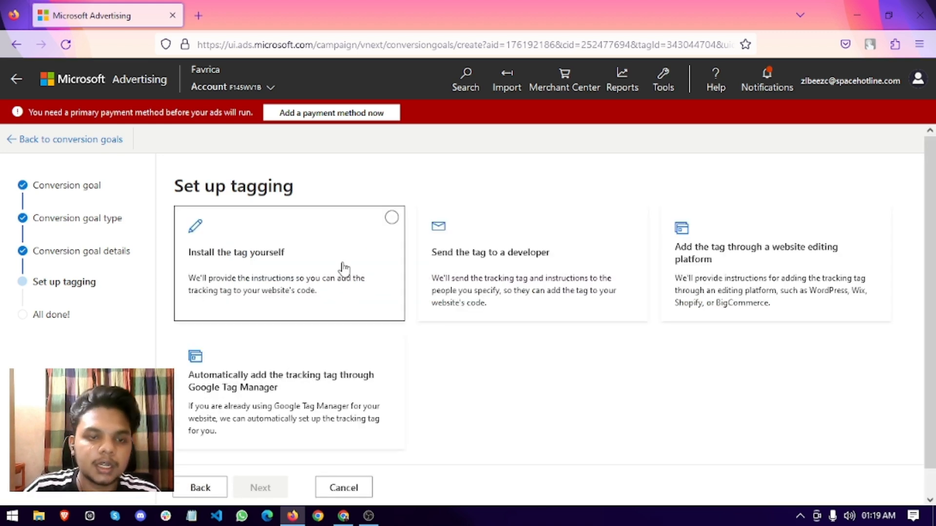
click(222, 236)
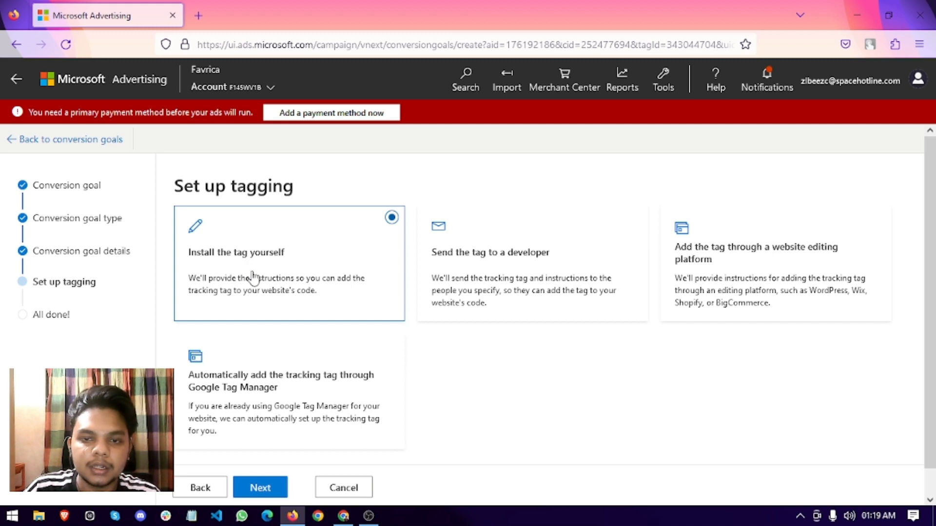
Show the manual UET tag script and select its tag ID.
click(259, 487)
scroll(266, 310, down, 2)
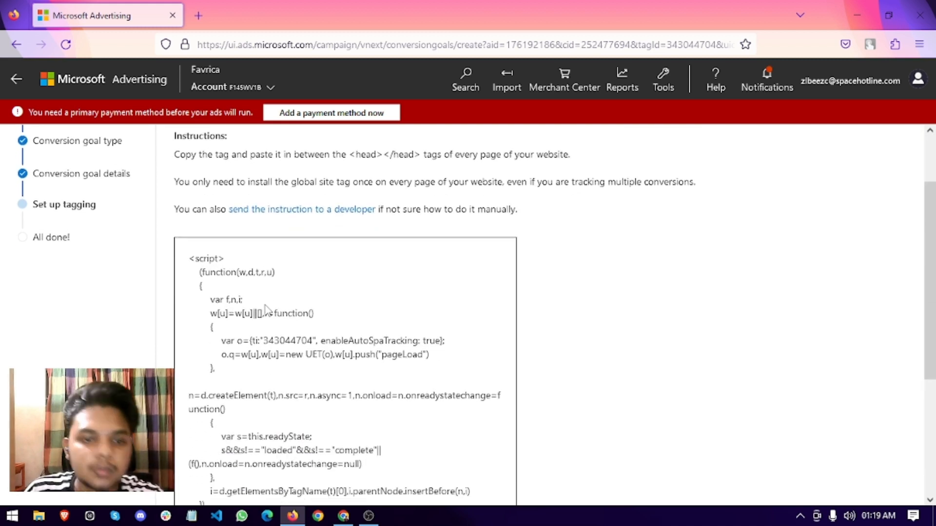
double_click(280, 342)
scroll(293, 366, down, 4)
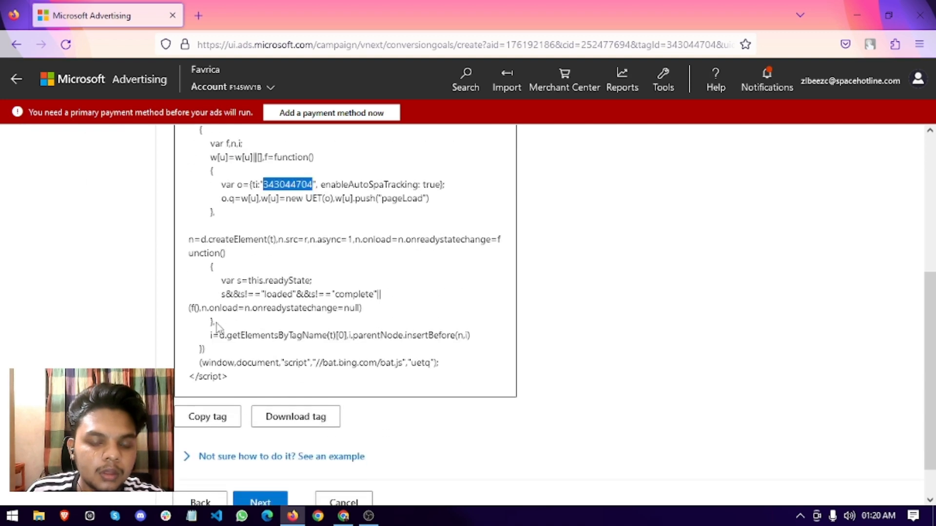
scroll(463, 439, down, 1)
click(343, 516)
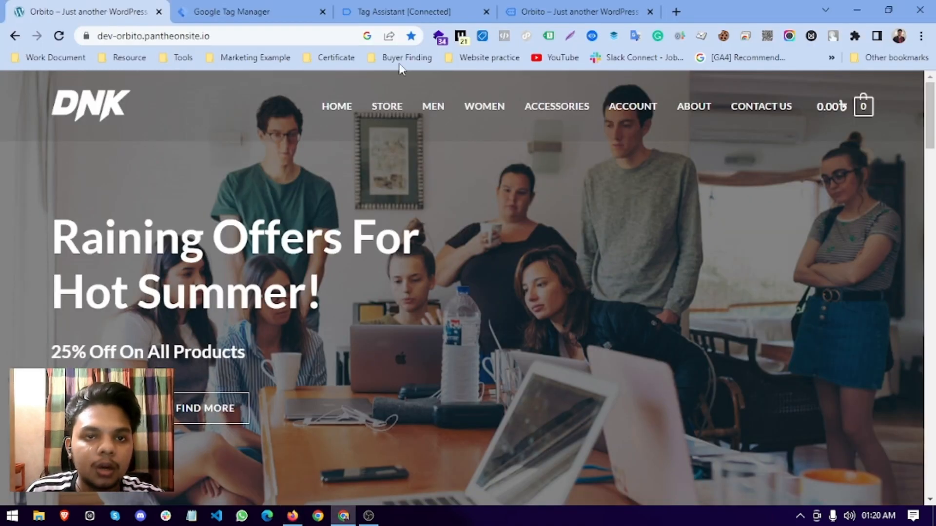
Dismiss the Stop Debugging prompt and start a new tag in Google Tag Manager.
click(431, 9)
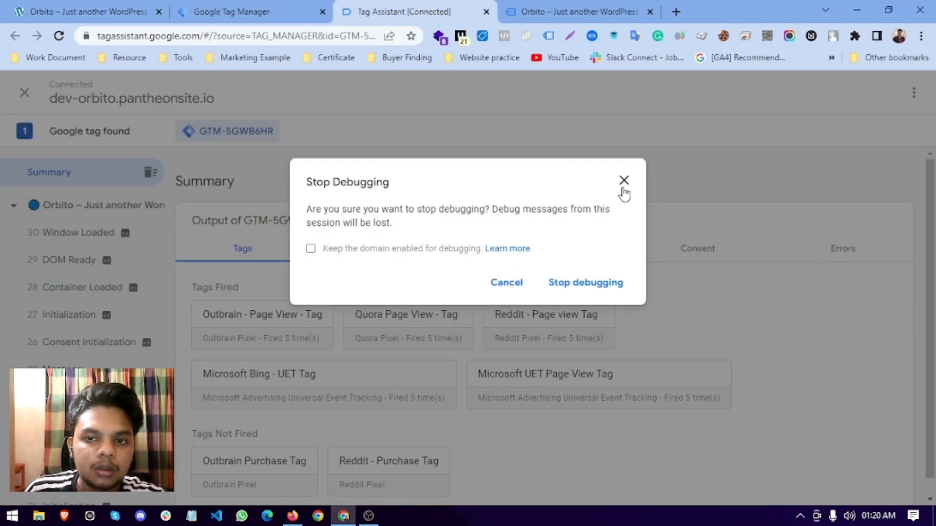
click(624, 180)
click(232, 11)
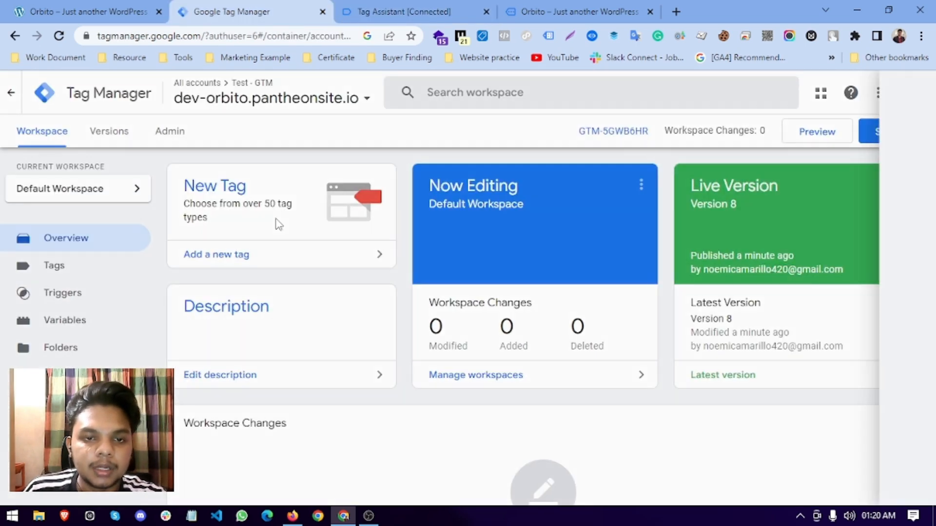
click(278, 224)
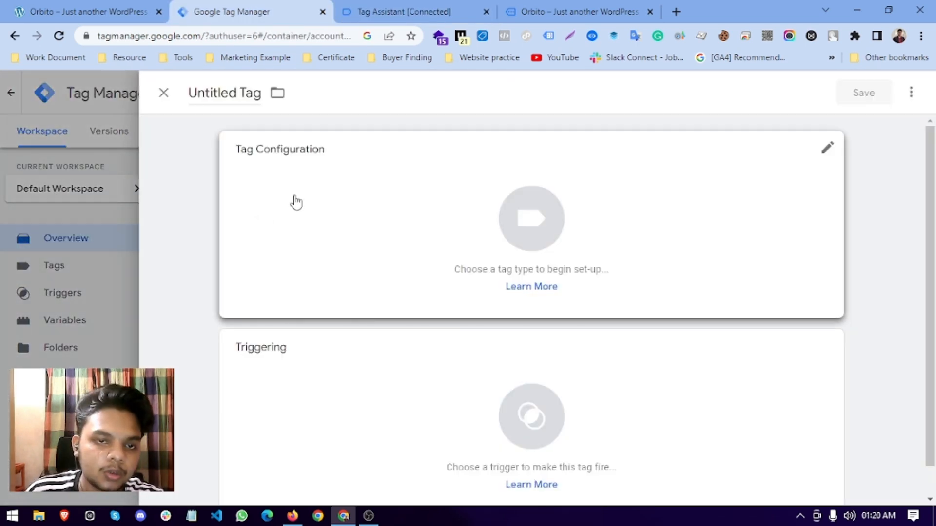
Set the tag type to Microsoft Advertising Universal Event Tracking.
click(502, 209)
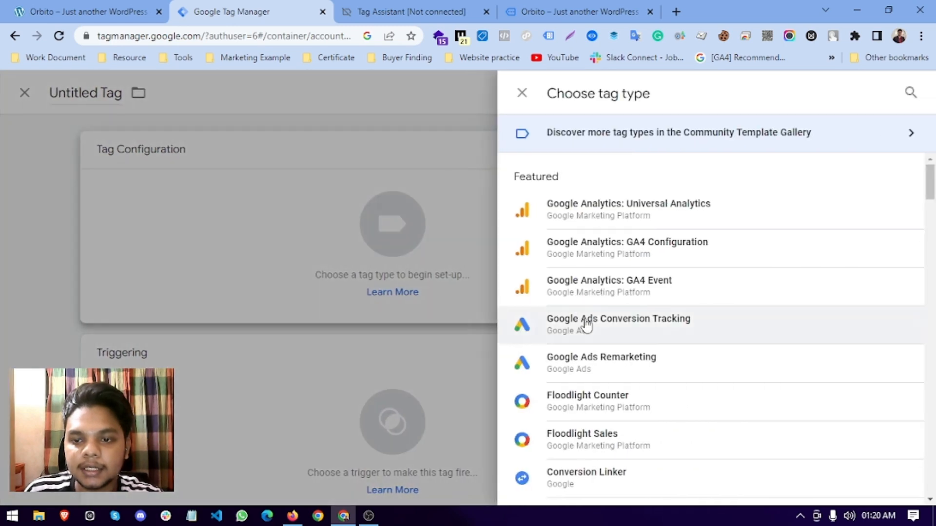
scroll(586, 326, down, 15)
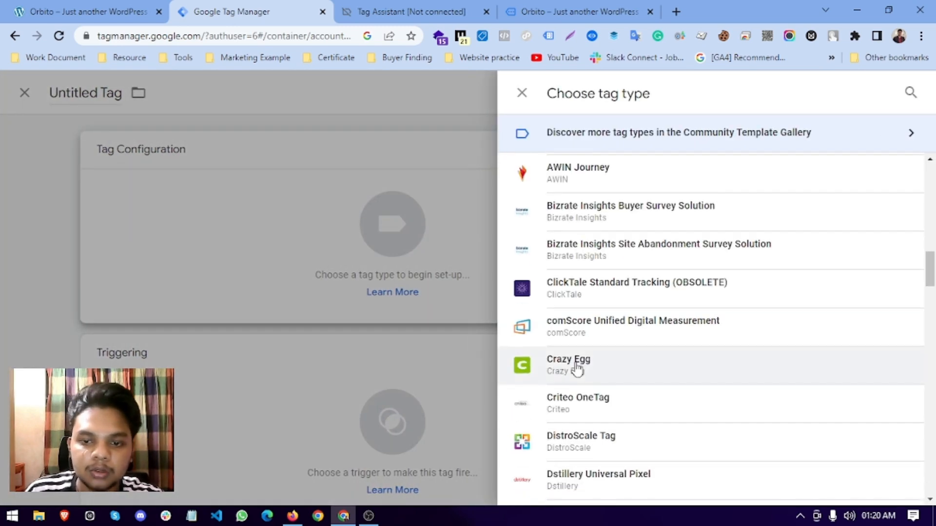
scroll(577, 369, down, 13)
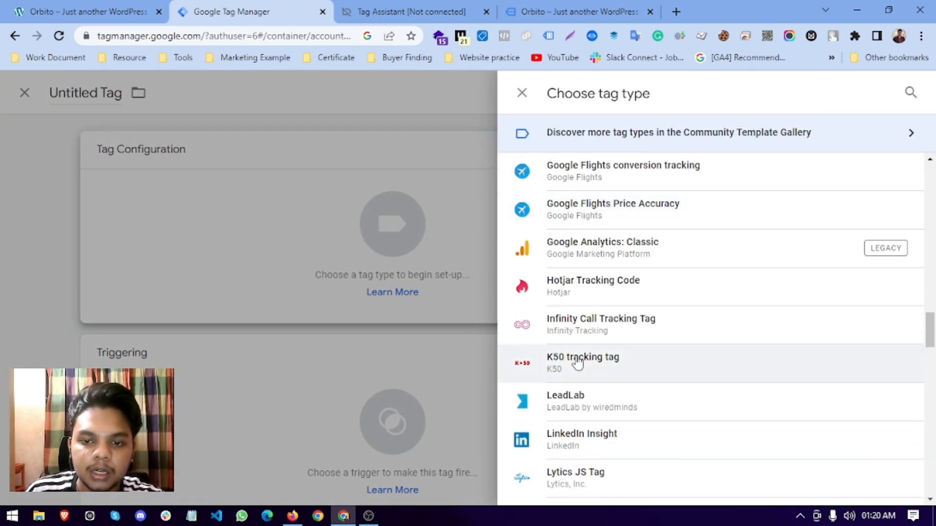
scroll(579, 364, down, 4)
scroll(580, 365, up, 1)
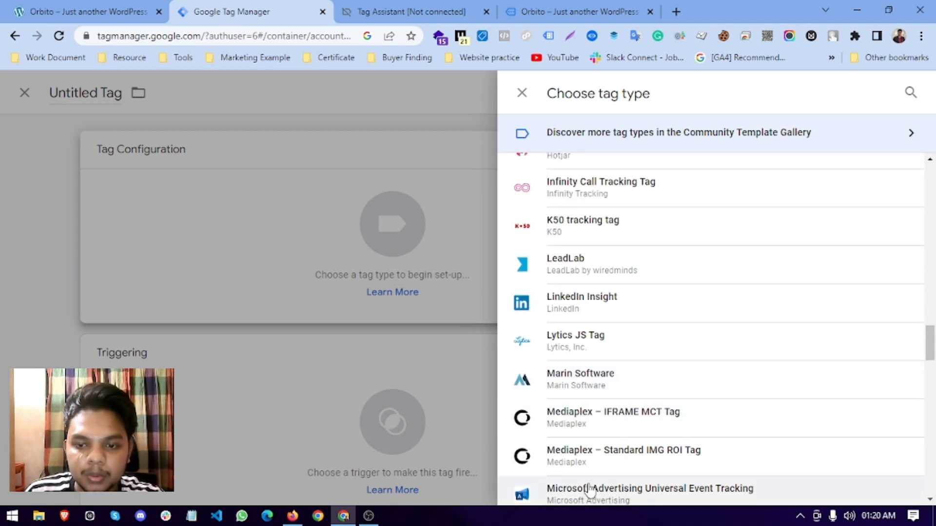
scroll(592, 438, down, 1)
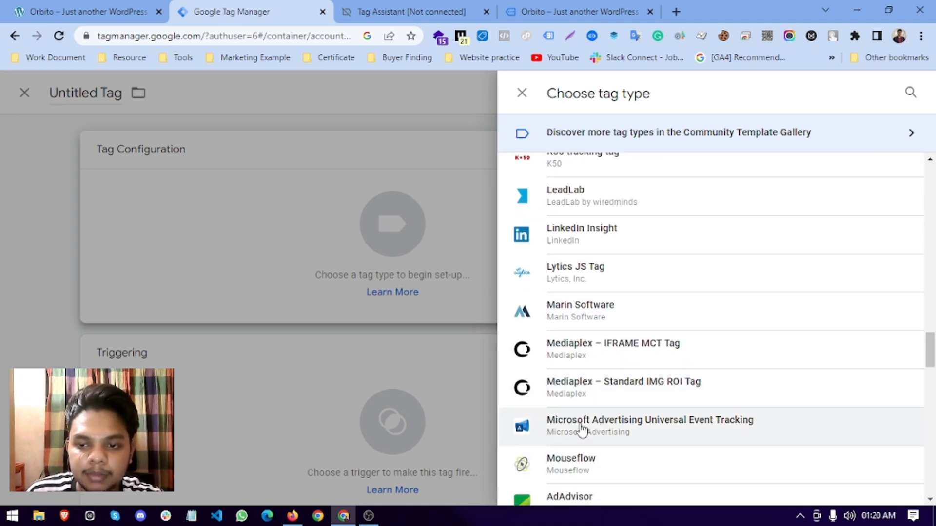
click(582, 428)
click(290, 283)
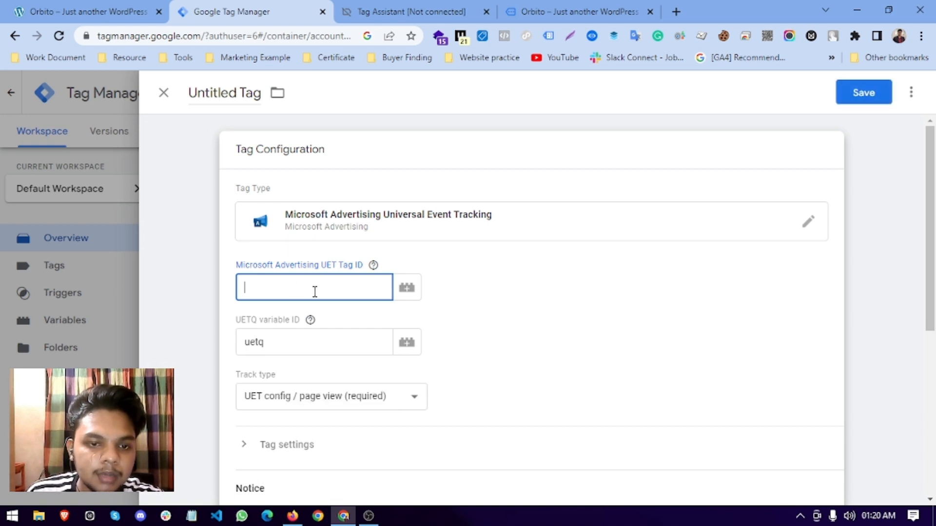
Copy the tag ID from the Microsoft Advertising UET script.
click(310, 320)
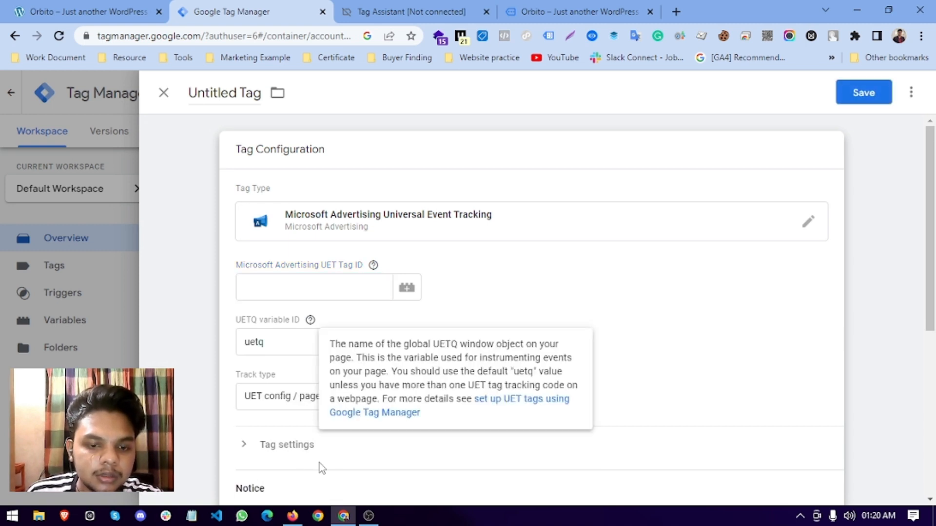
click(293, 517)
scroll(280, 244, up, 3)
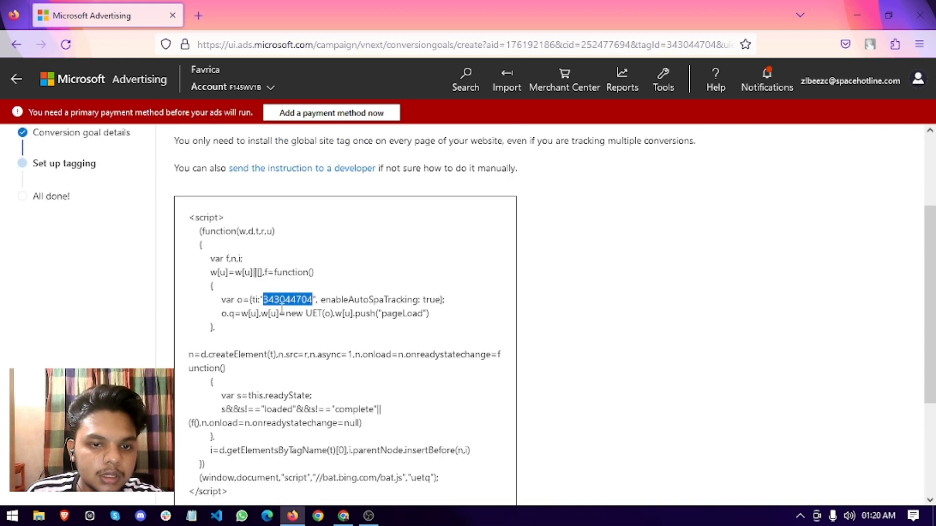
right_click(283, 309)
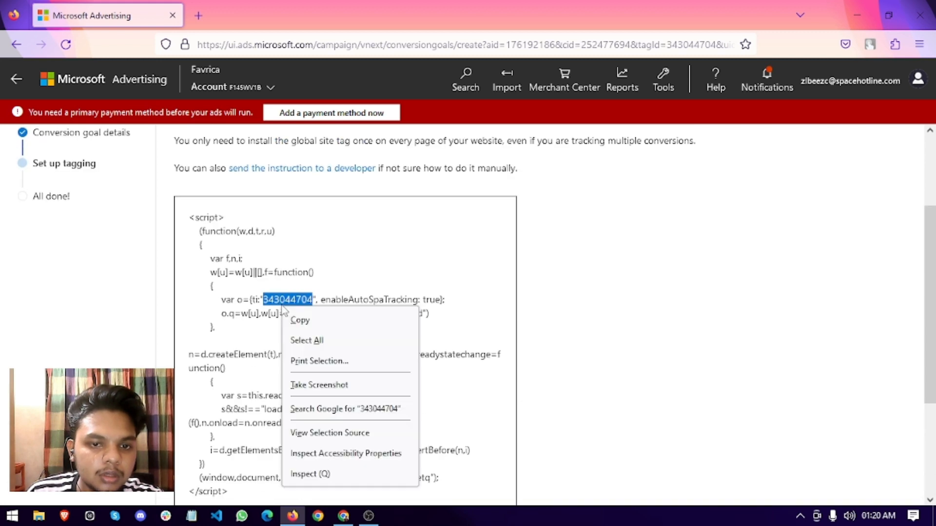
click(299, 320)
Paste the tag ID into the GTM UET Tag ID field, keeping uetq as UETQ variable.
click(344, 515)
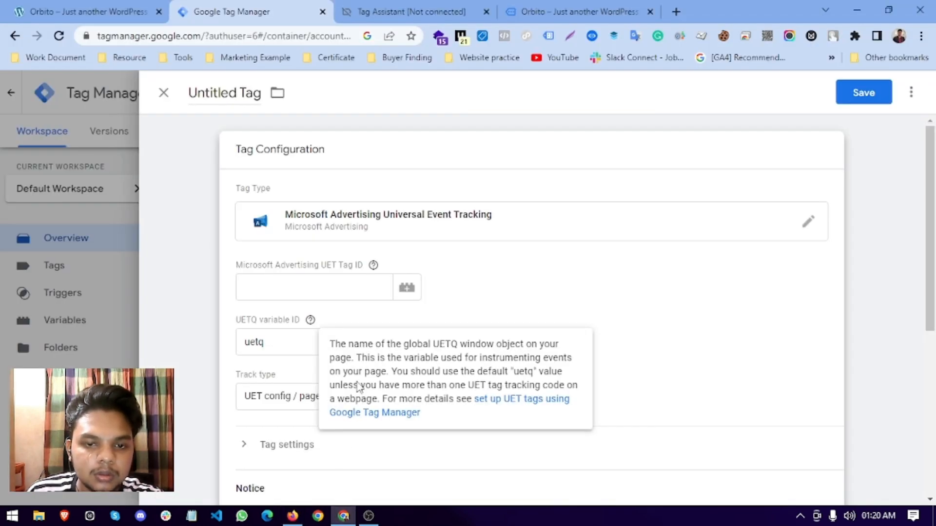
right_click(284, 293)
click(313, 166)
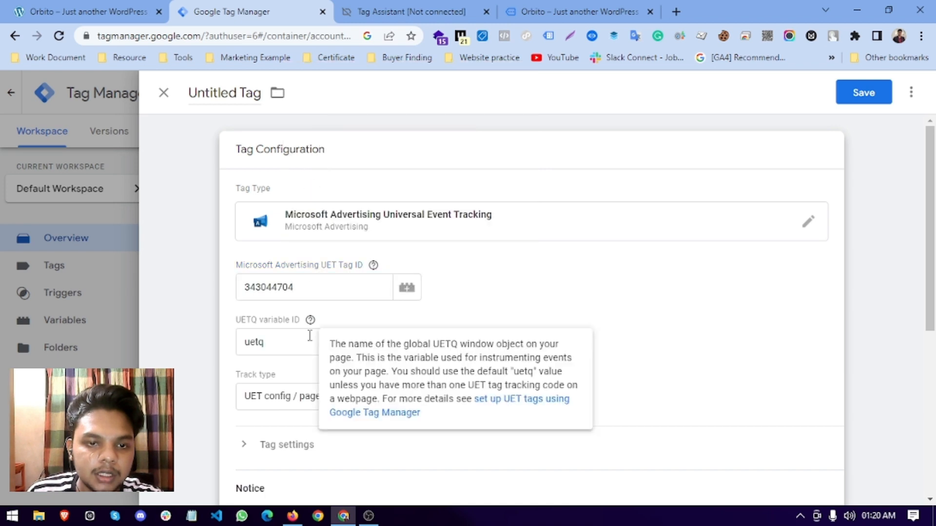
click(276, 350)
scroll(309, 332, down, 1)
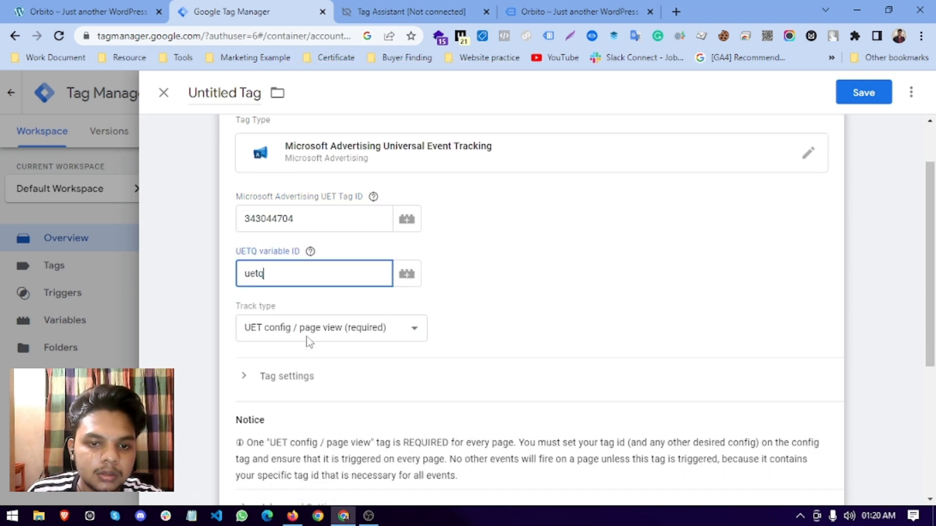
click(307, 337)
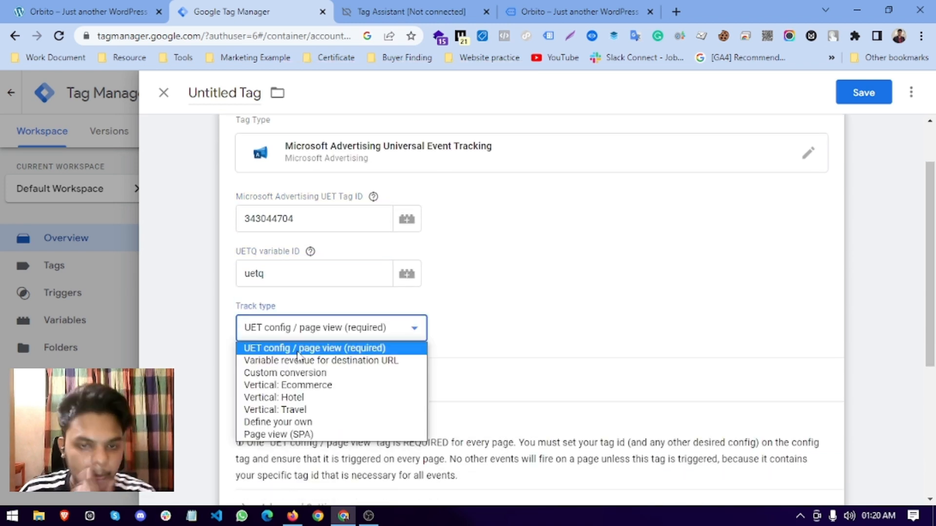
Set track type to Custom conversion with event action 'purchase'.
click(294, 373)
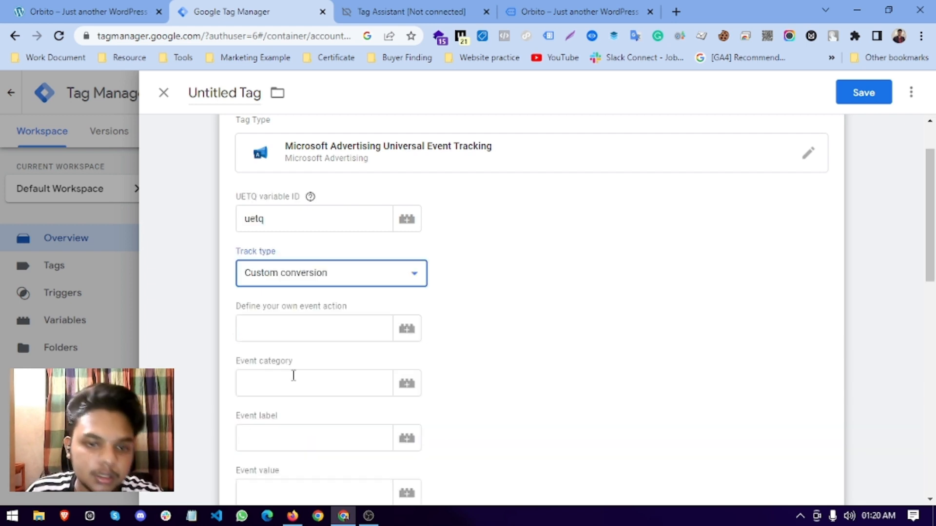
click(285, 333)
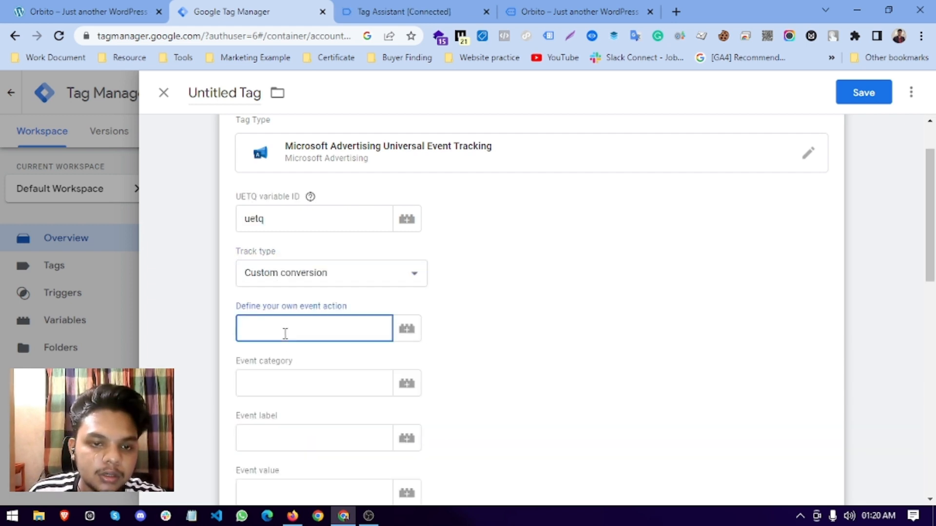
right_click(280, 338)
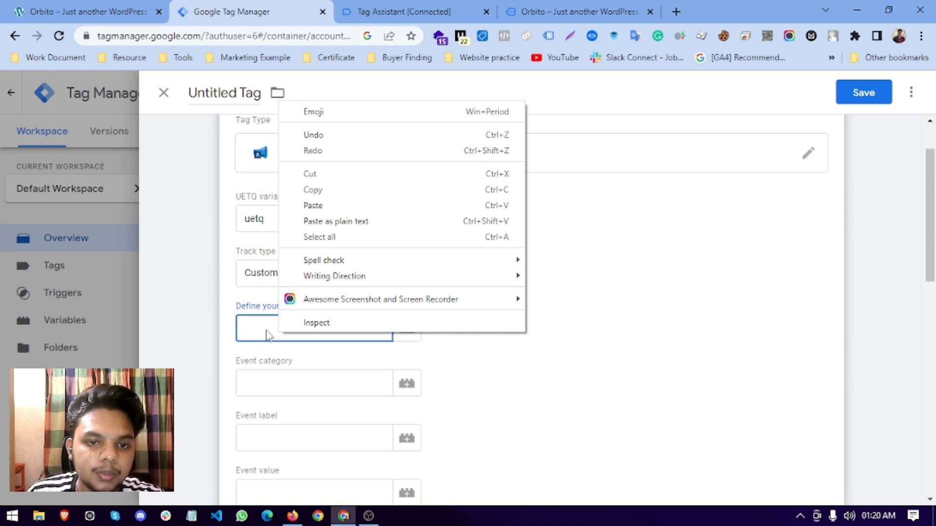
click(268, 332)
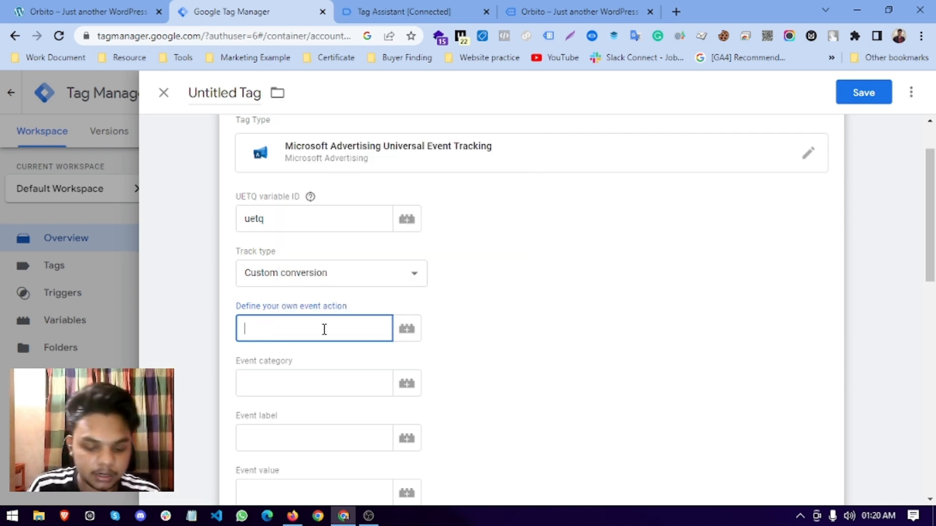
text(purch)
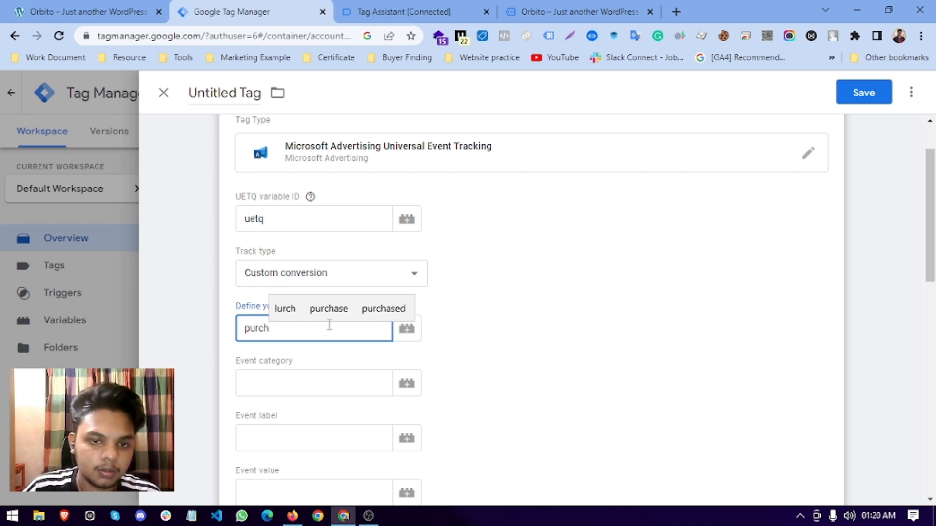
click(328, 309)
Copy 'purchase' into the event category and event label fields.
click(300, 384)
click(291, 329)
drag(290, 329, 241, 325)
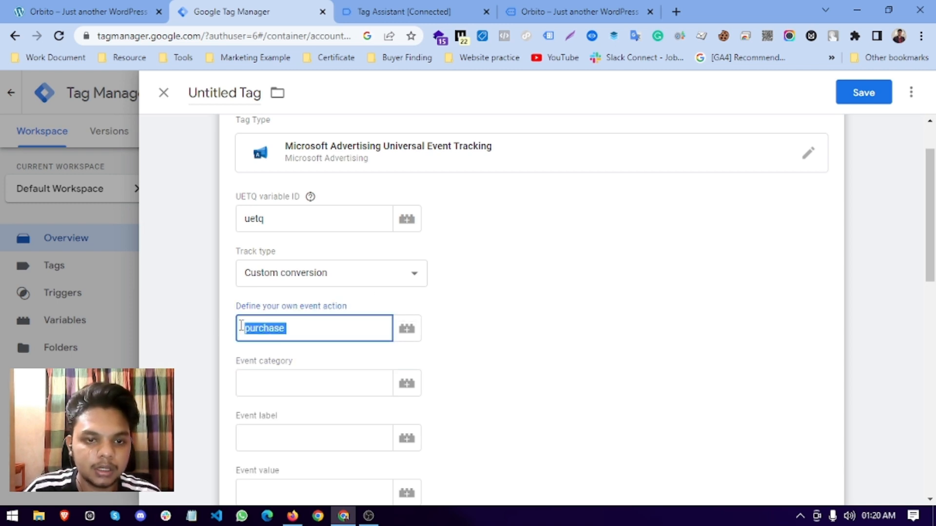
right_click(240, 326)
click(276, 109)
click(279, 384)
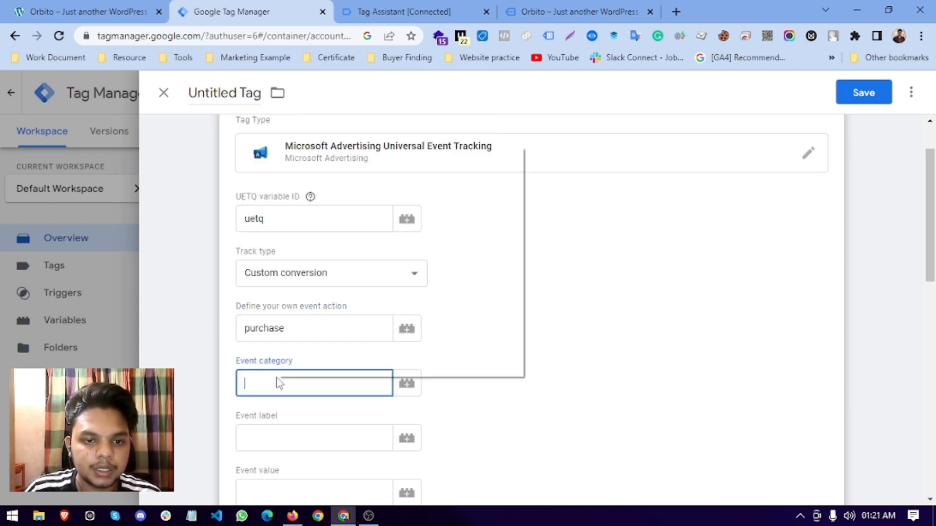
right_click(279, 383)
click(287, 247)
scroll(305, 387, down, 4)
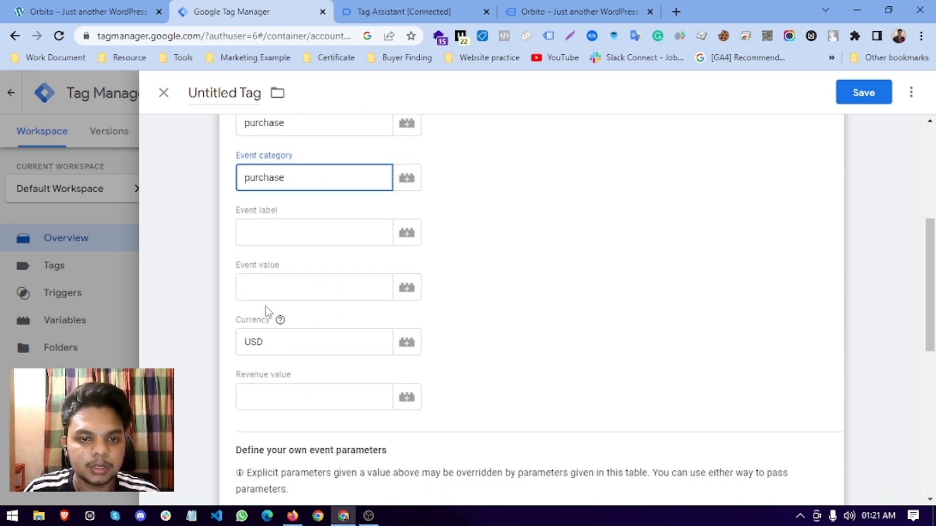
click(247, 227)
right_click(248, 230)
click(298, 334)
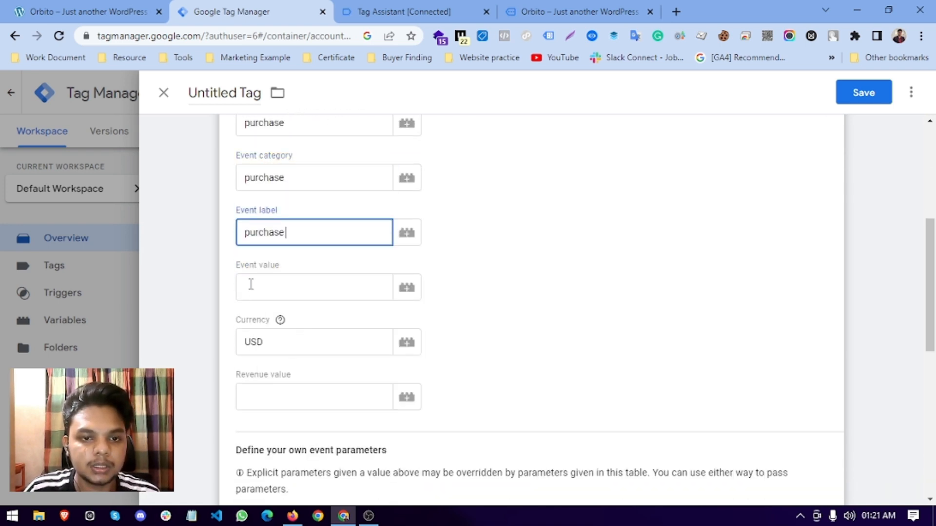
Set event value to {{value}} and replace USD currency with {{dlv - currency}}.
click(251, 284)
click(406, 289)
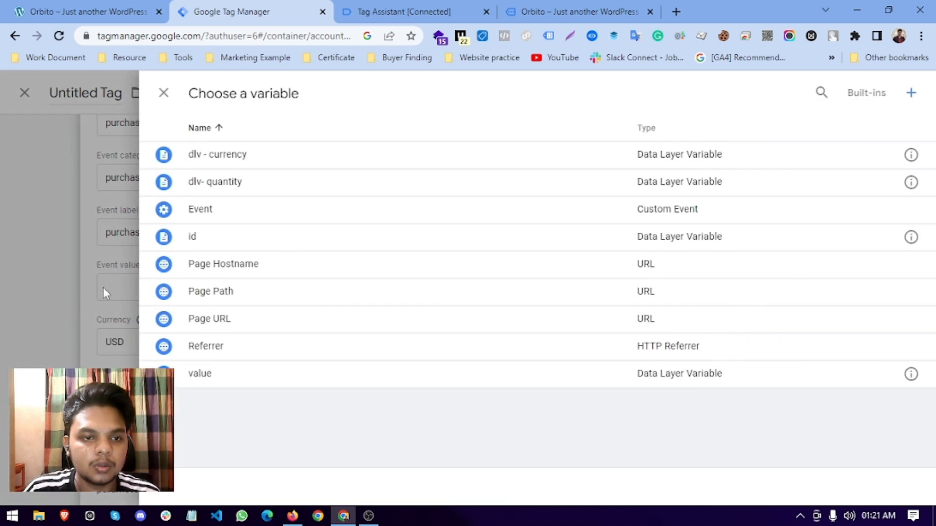
click(220, 376)
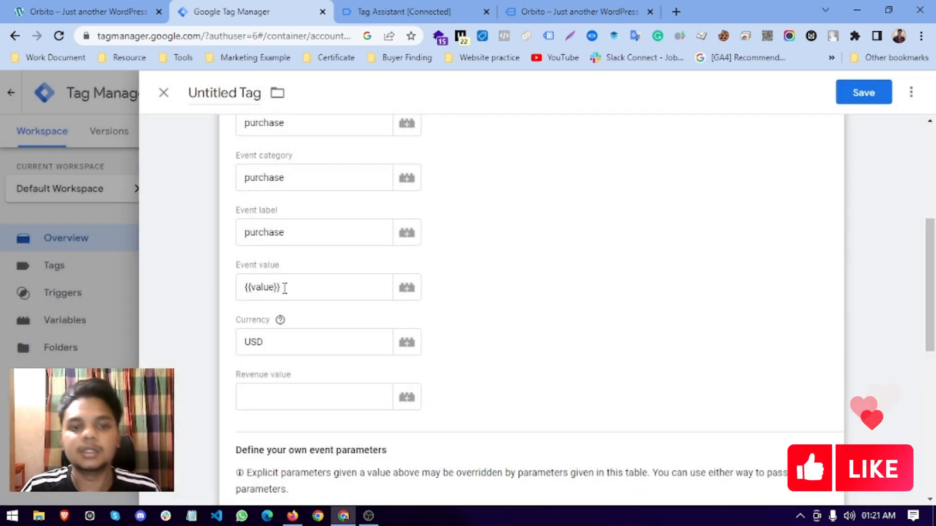
click(285, 288)
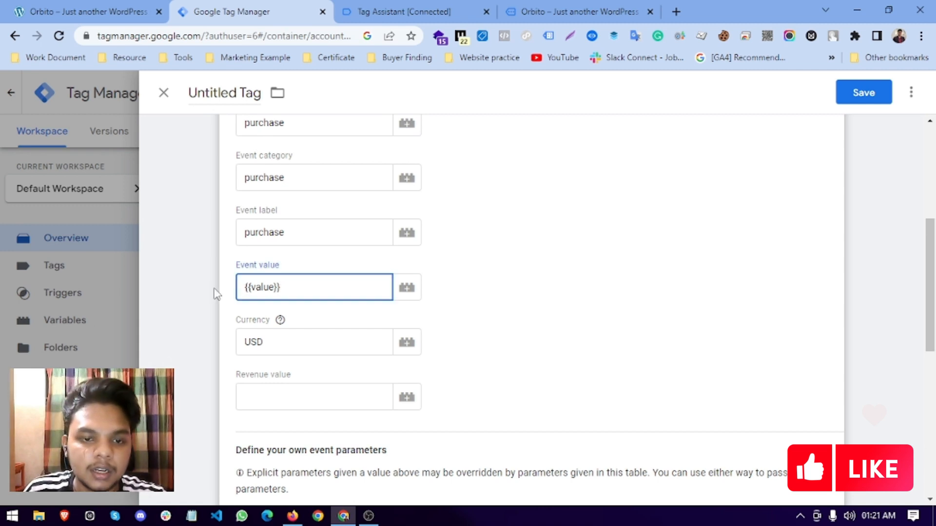
double_click(280, 342)
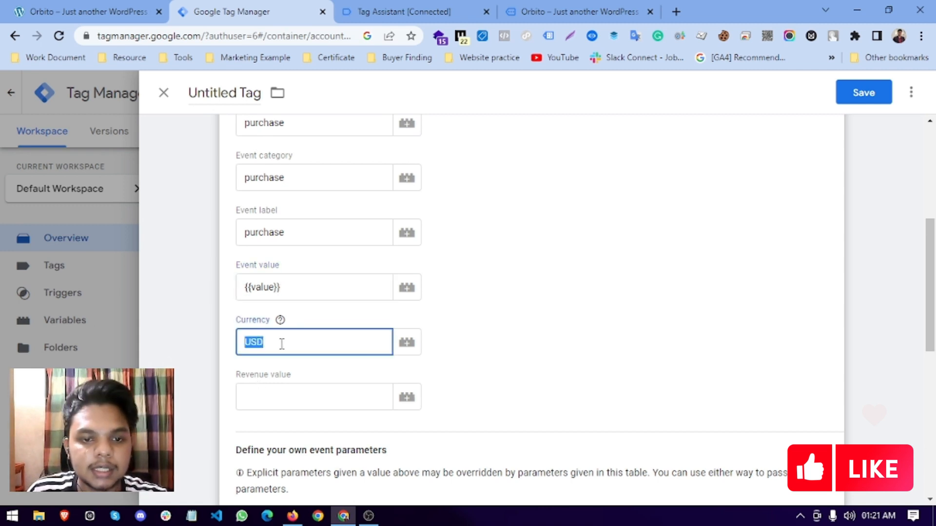
click(407, 343)
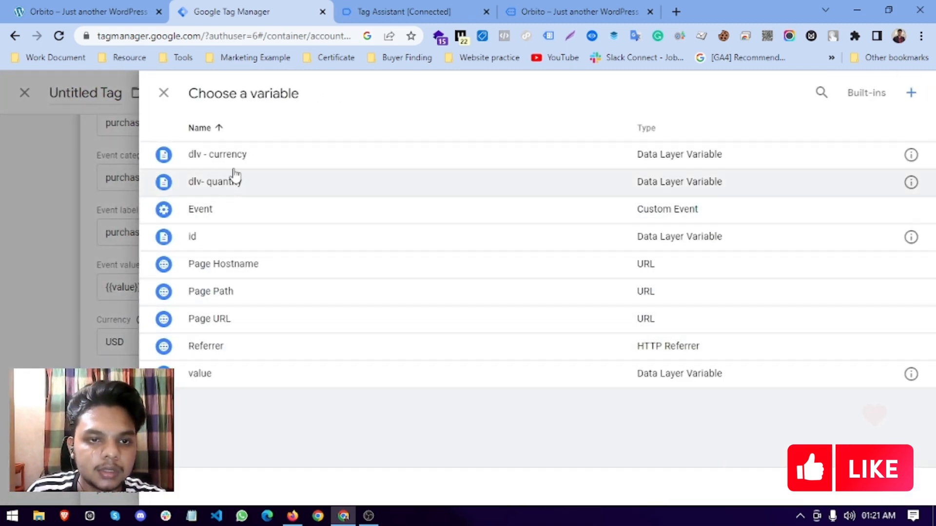
click(119, 349)
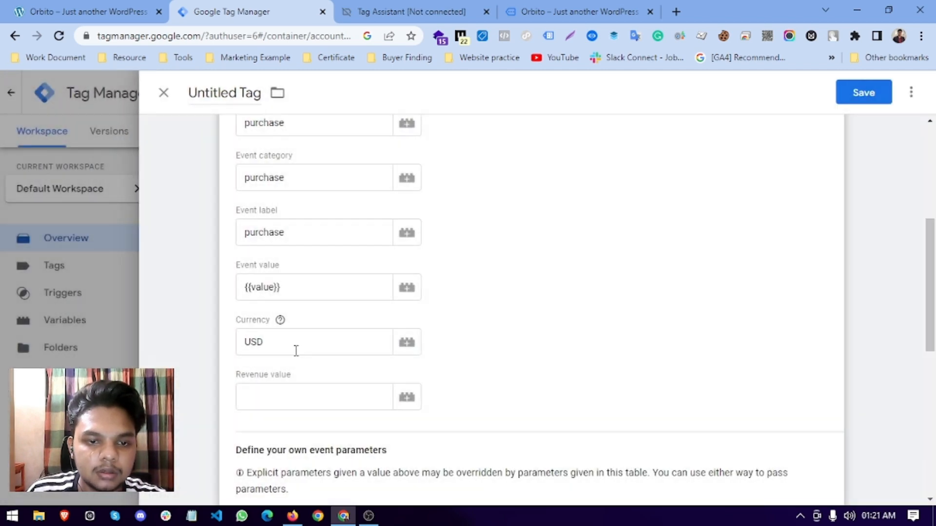
double_click(296, 351)
key(BackSpace)
click(409, 347)
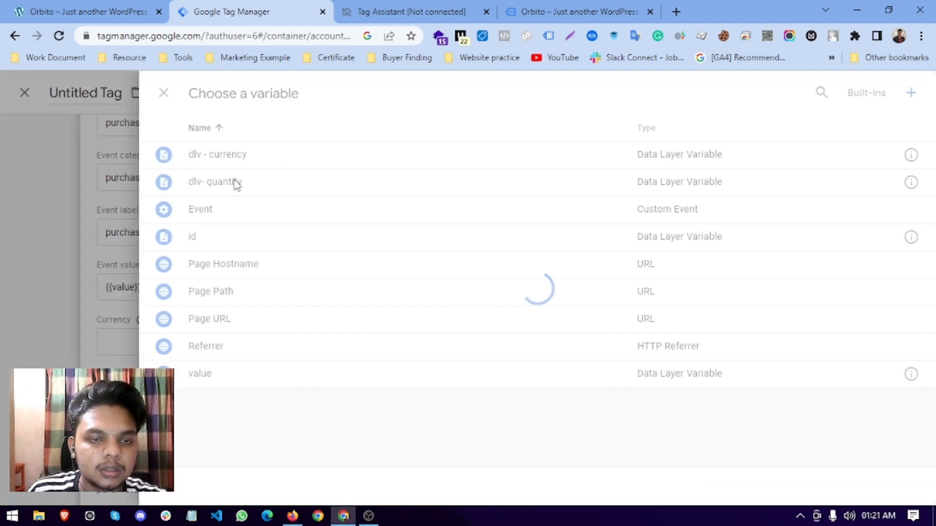
click(242, 156)
Set the revenue value to the {{value}} variable.
click(281, 400)
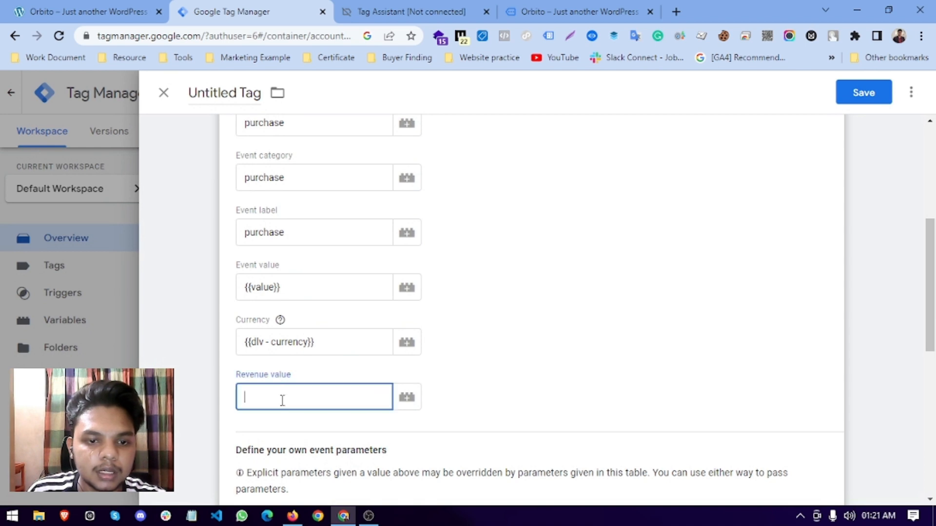
click(406, 397)
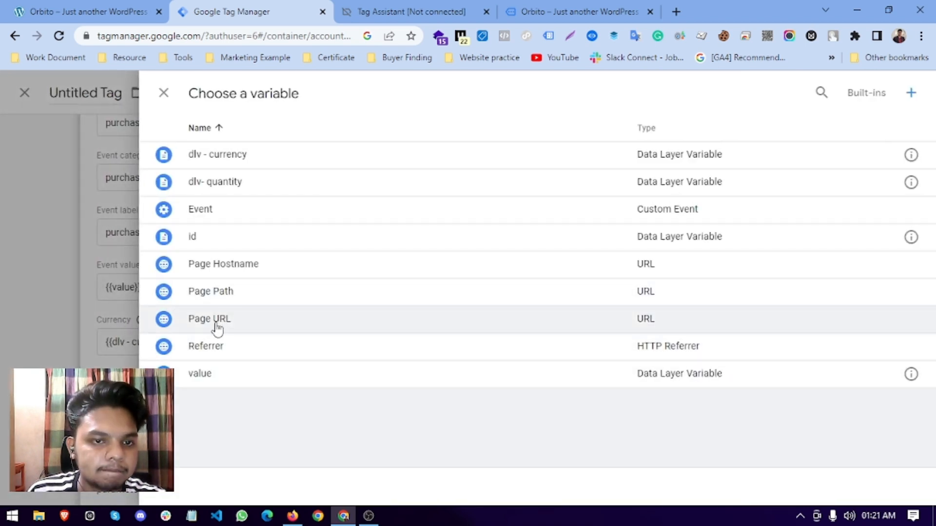
click(212, 374)
scroll(555, 330, down, 5)
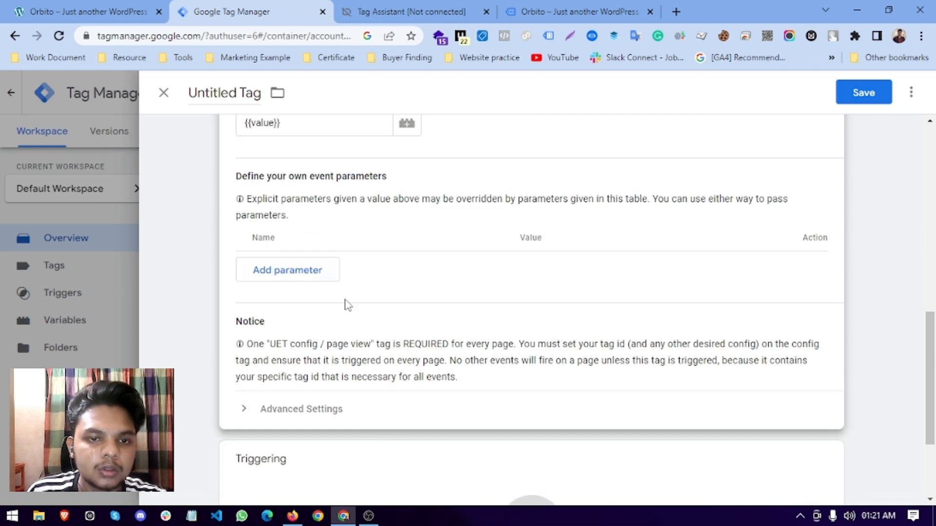
scroll(347, 305, up, 6)
scroll(363, 310, up, 4)
Rename 'Untitled Tag' to 'Bing Purchase UET - Tag' and open the trigger list.
double_click(238, 94)
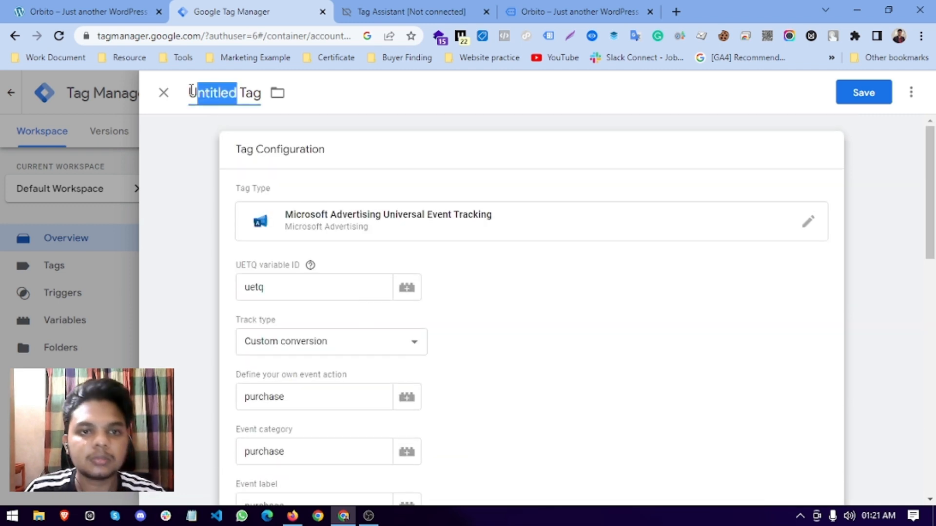
key(BackSpace)
text(P)
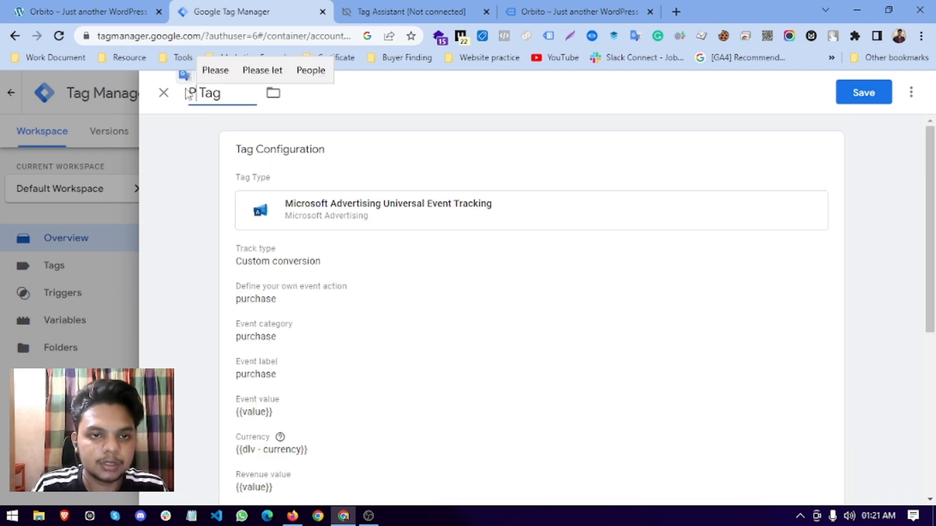
key(BackSpace)
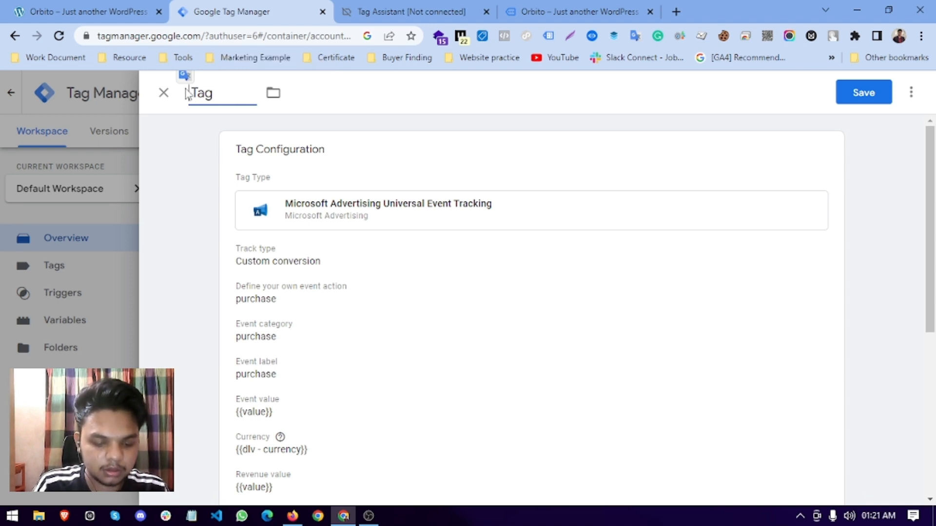
text(Bing )
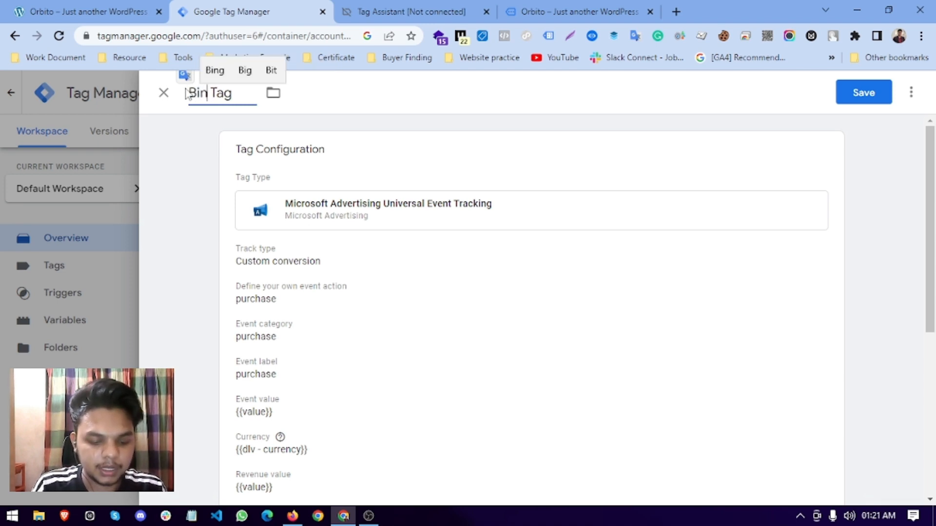
text(Purch)
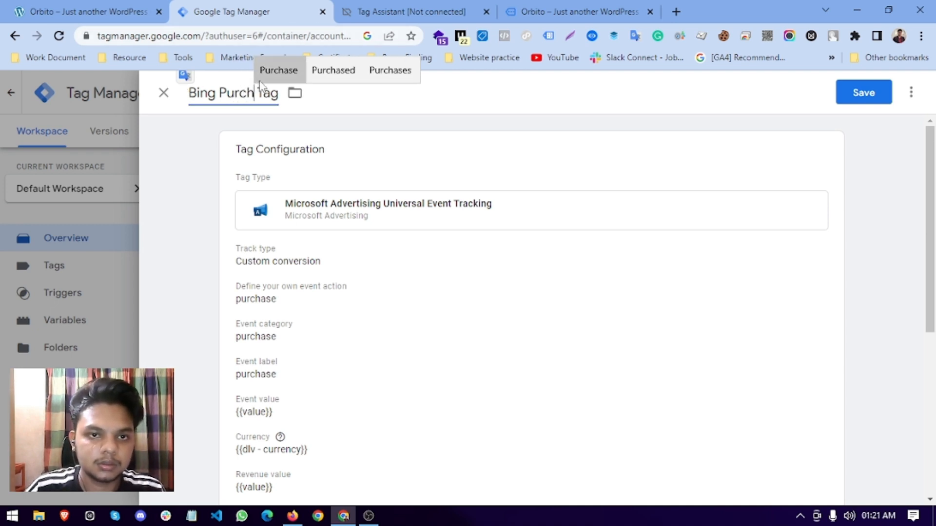
click(277, 71)
text(Uet)
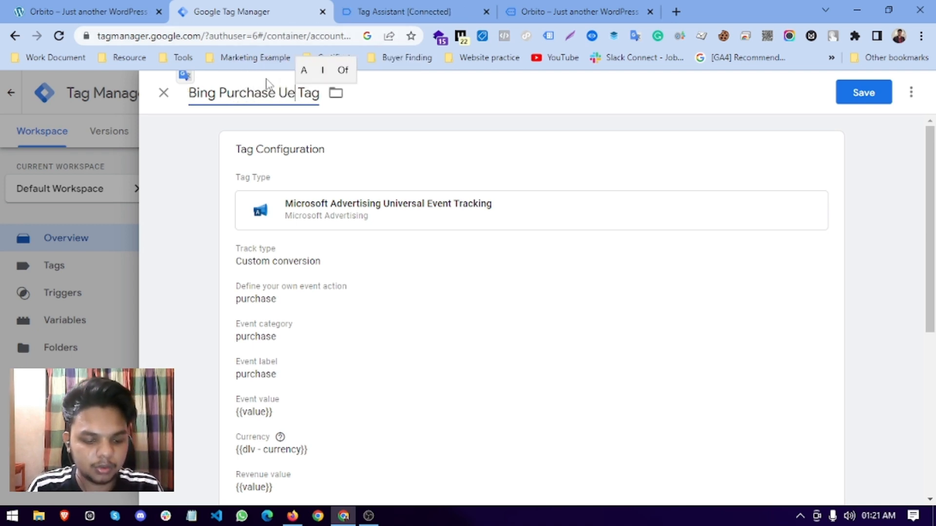
key(BackSpace)
key(BackSpace)
text(ET -)
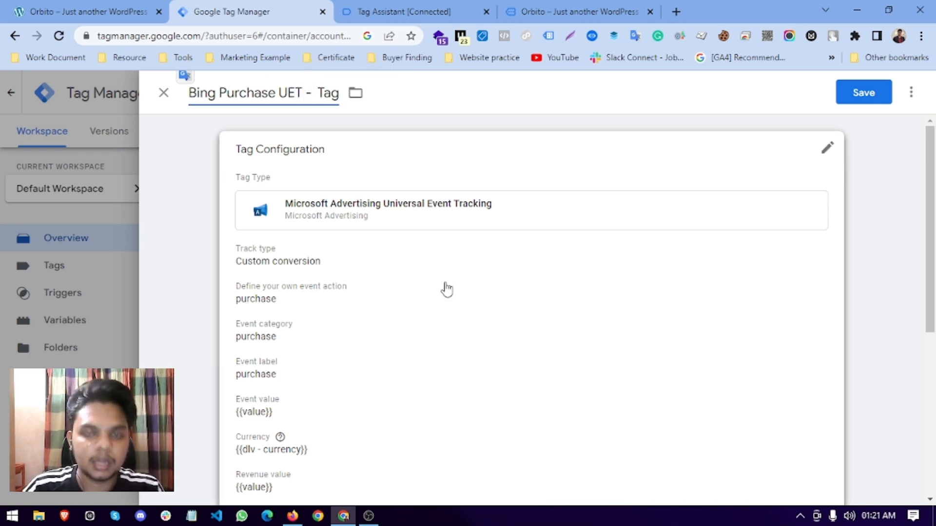
scroll(452, 299, down, 5)
click(349, 387)
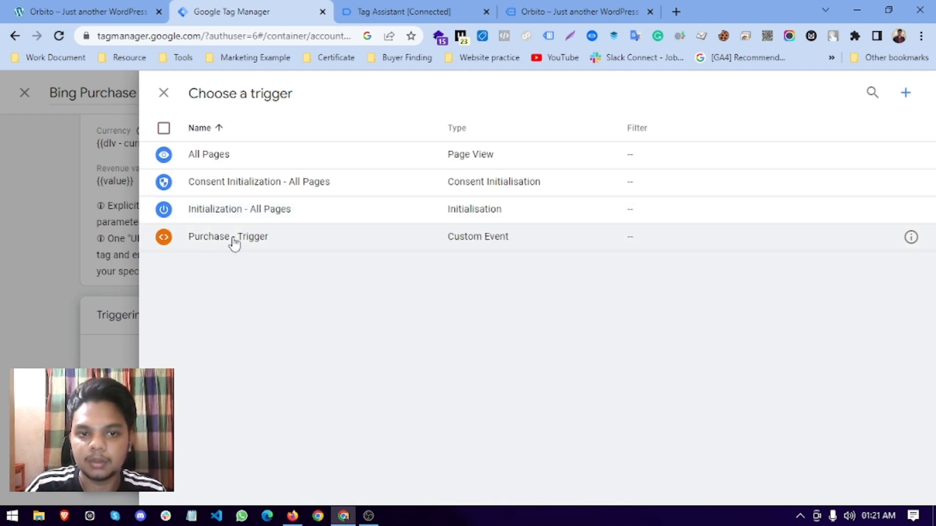
Inspect Purchase - Trigger's configuration to check its purchase event name.
click(912, 238)
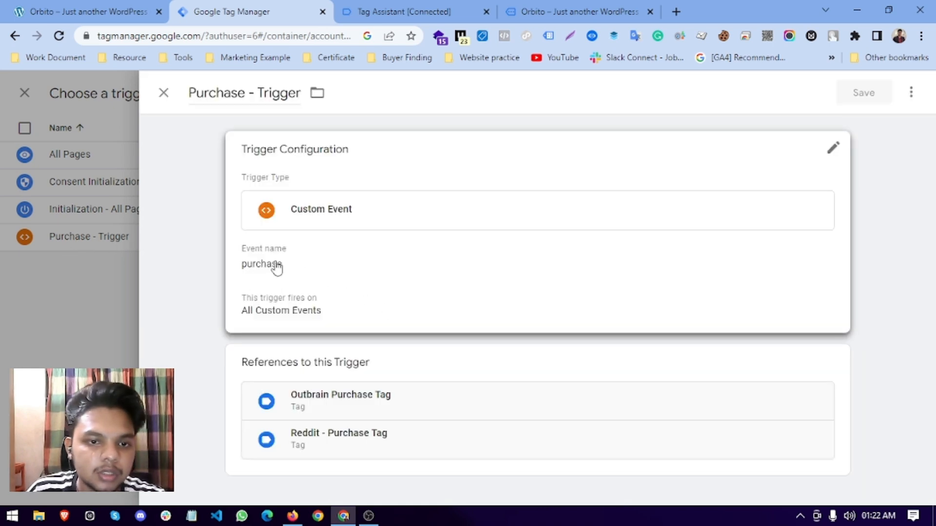
click(276, 267)
double_click(288, 287)
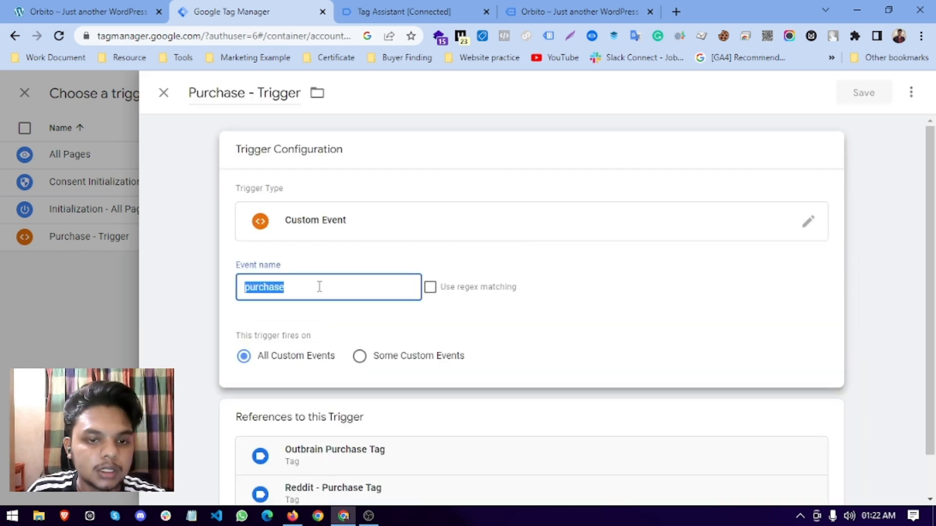
click(106, 296)
Attach Purchase - Trigger to the Bing Purchase UET tag and save it.
click(302, 243)
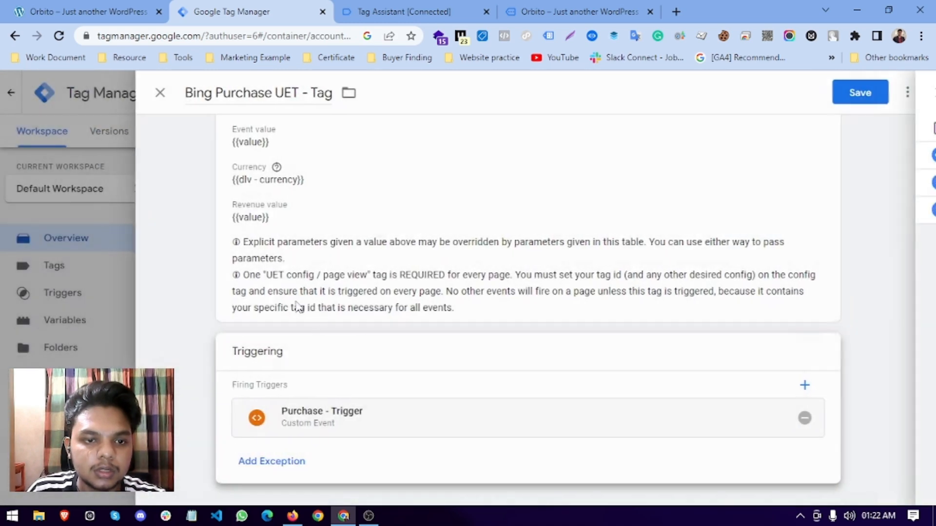
scroll(424, 260, up, 5)
click(861, 93)
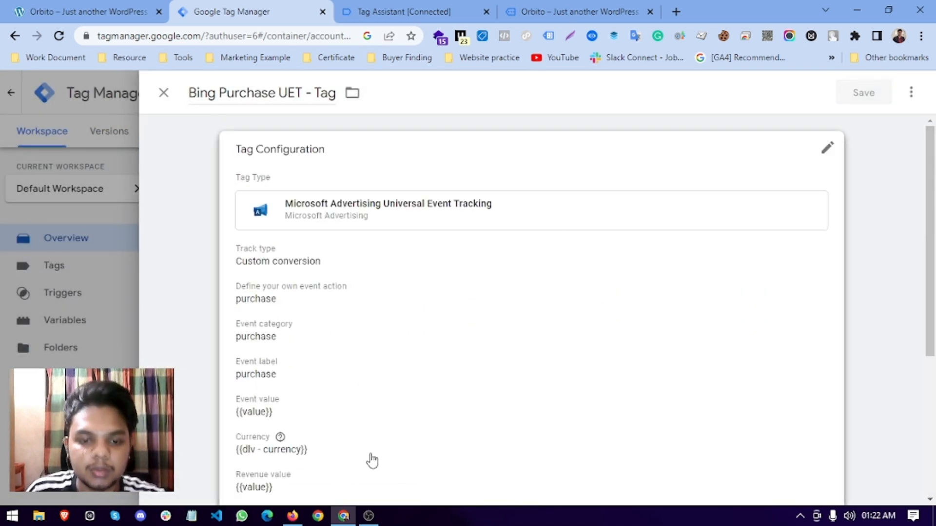
click(292, 516)
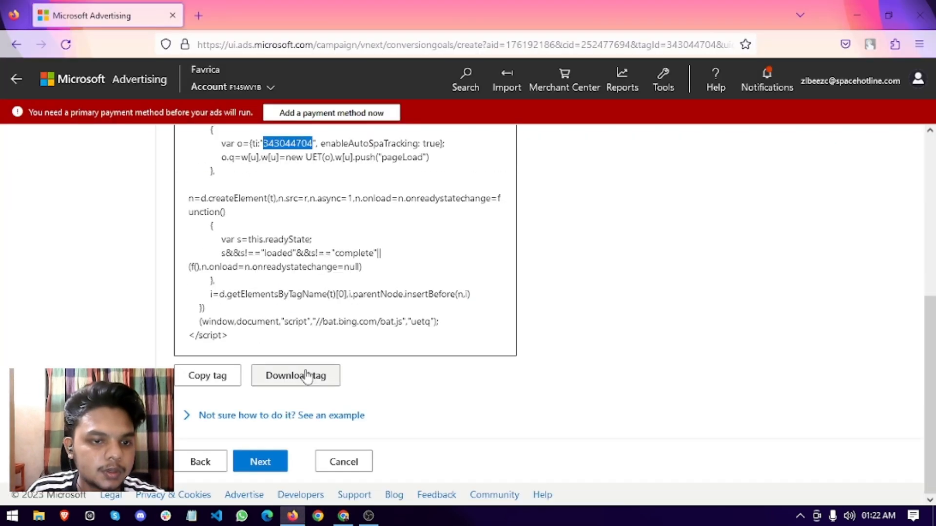
Choose manual event tag installation and keep the Action match type as Equals to.
click(260, 461)
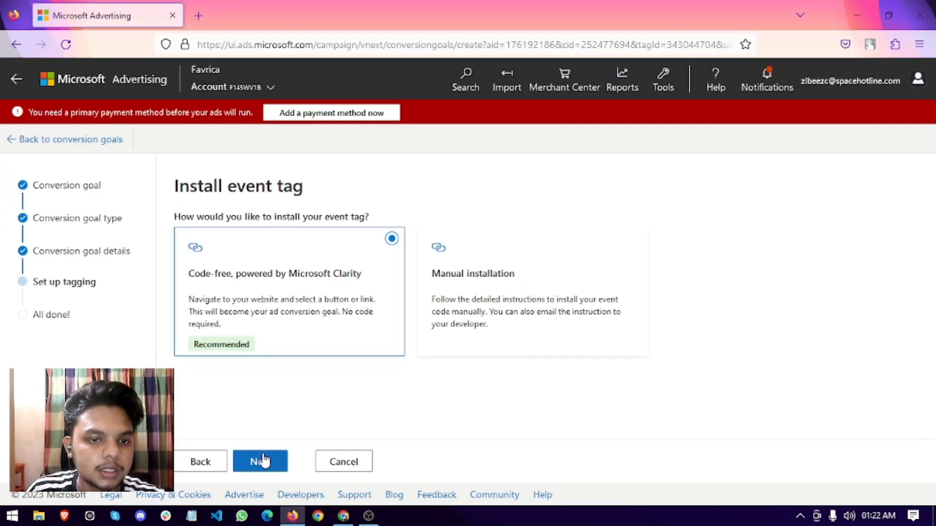
click(478, 314)
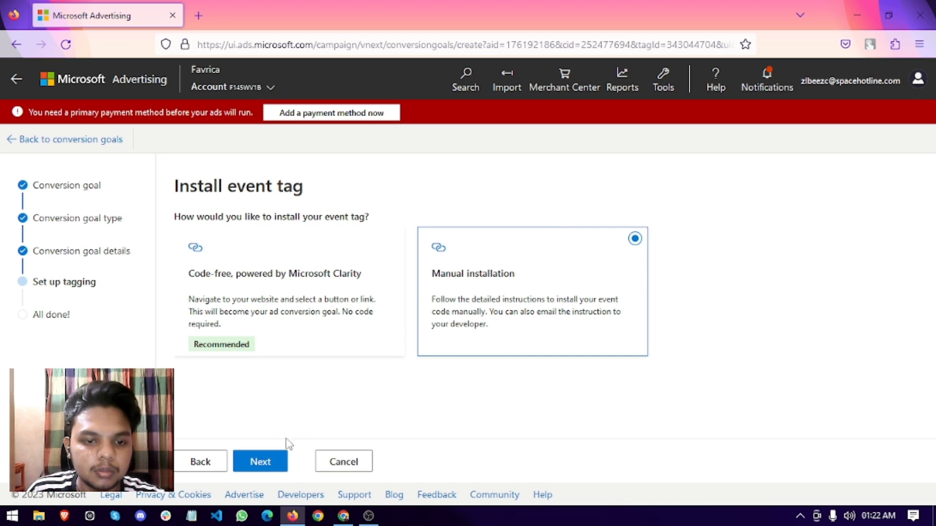
click(262, 461)
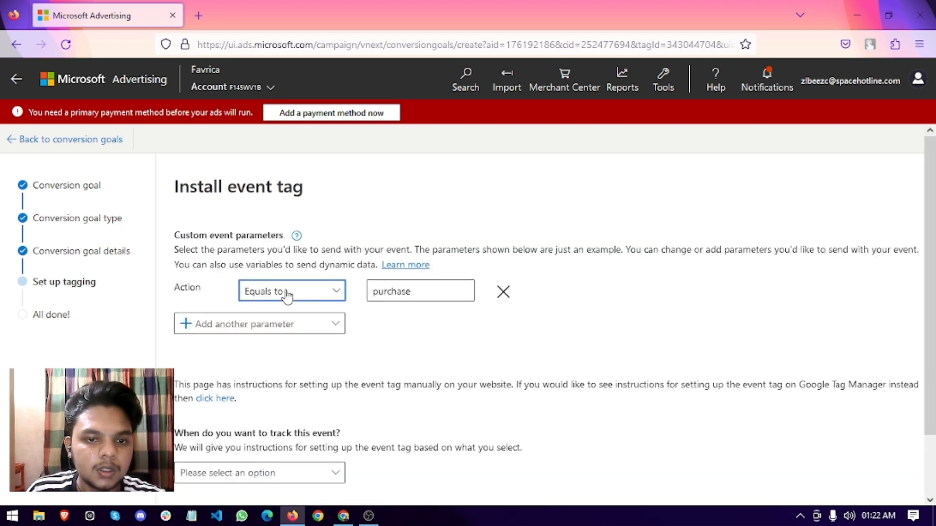
click(287, 295)
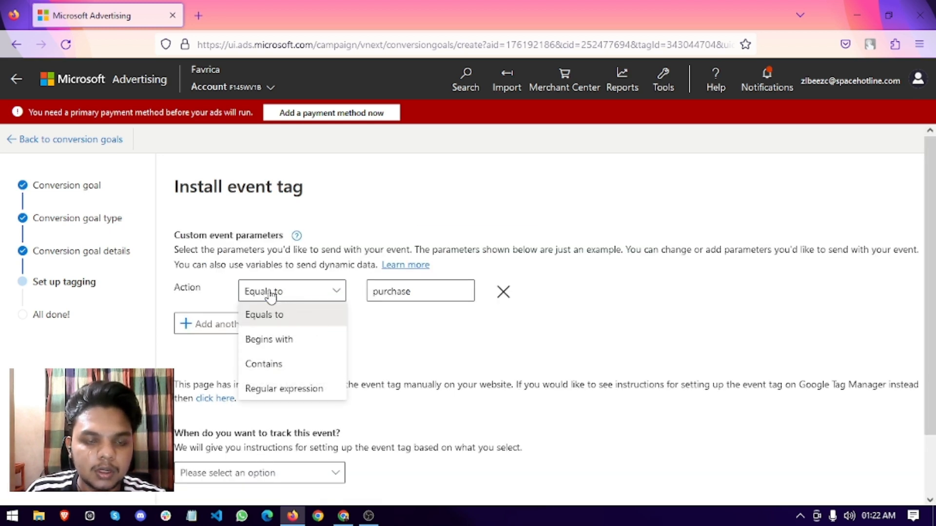
click(272, 295)
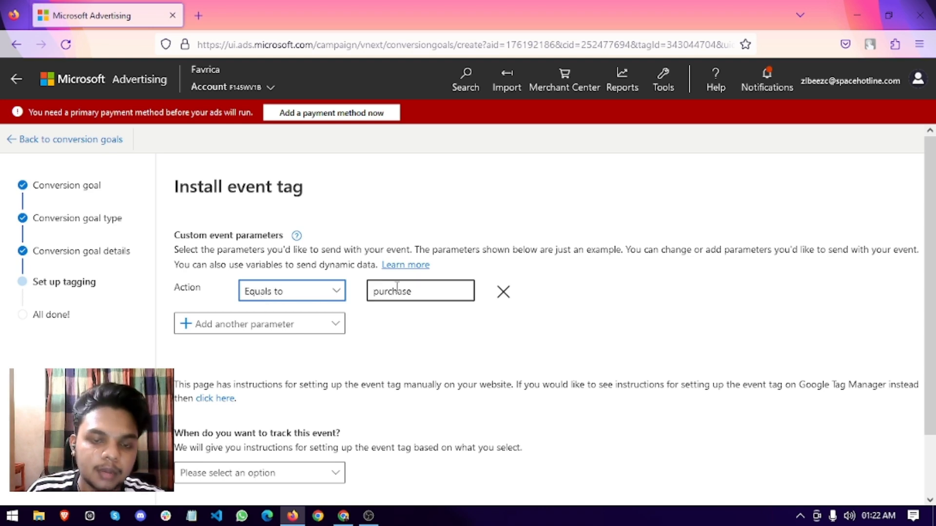
click(343, 516)
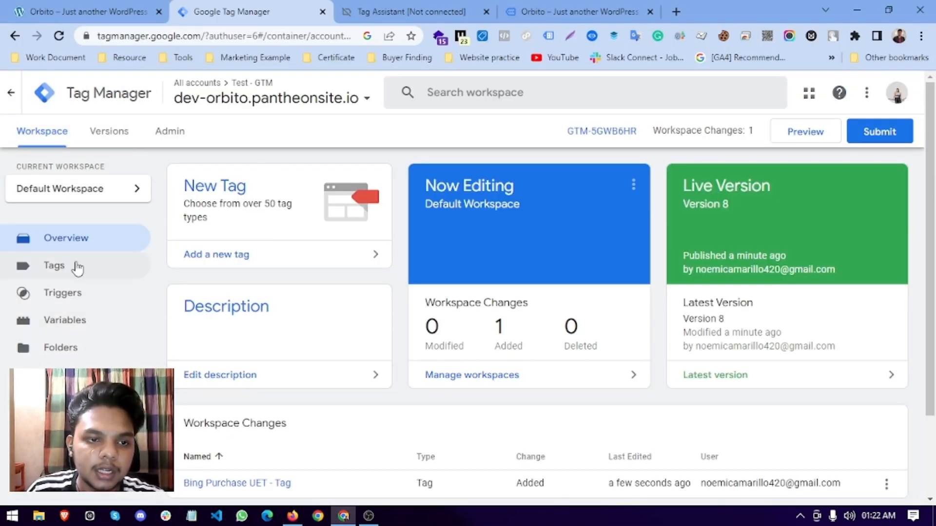
click(292, 515)
Add a Label parameter and paste 'purchase' copied from the Action value.
click(239, 326)
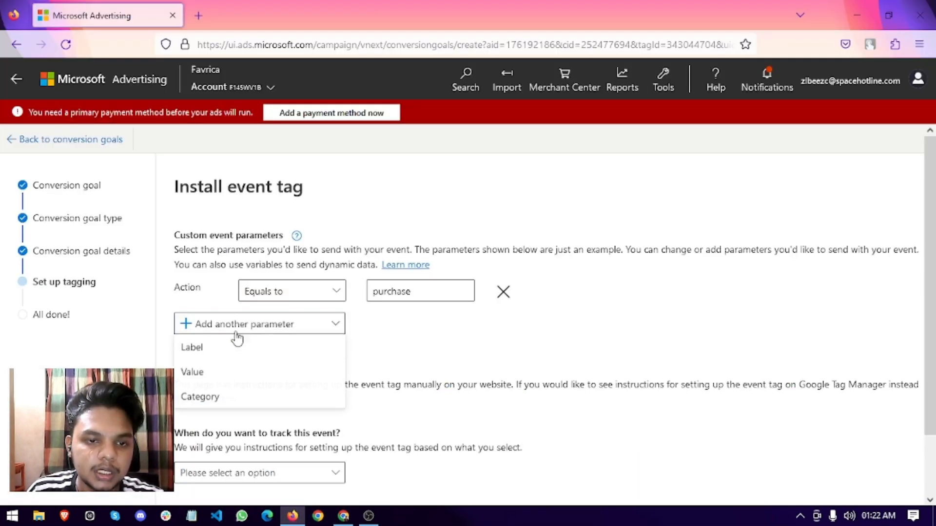
click(193, 349)
double_click(410, 293)
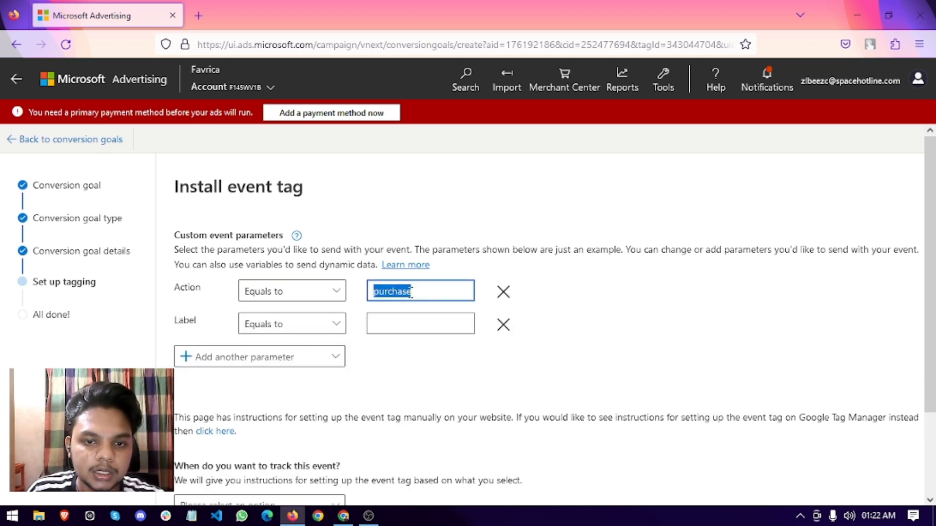
right_click(411, 295)
click(445, 122)
right_click(412, 324)
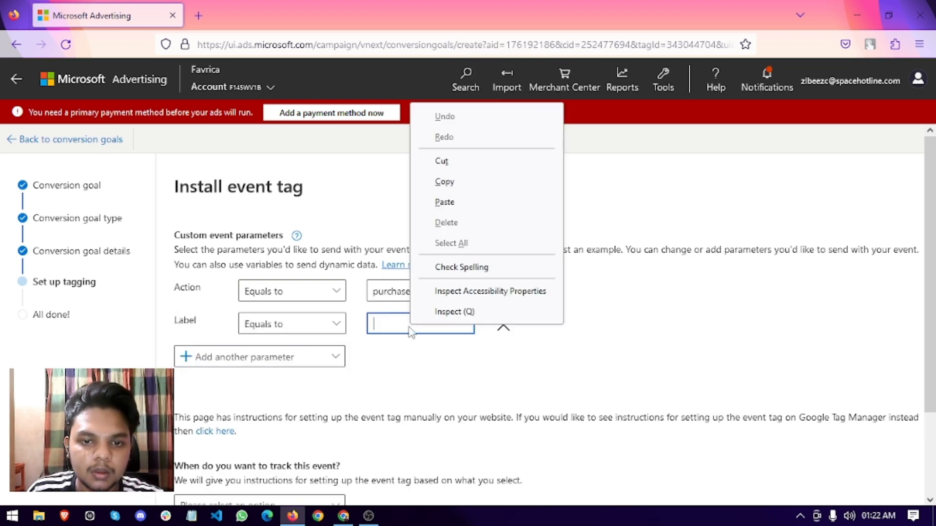
click(442, 201)
key(alt+Tab)
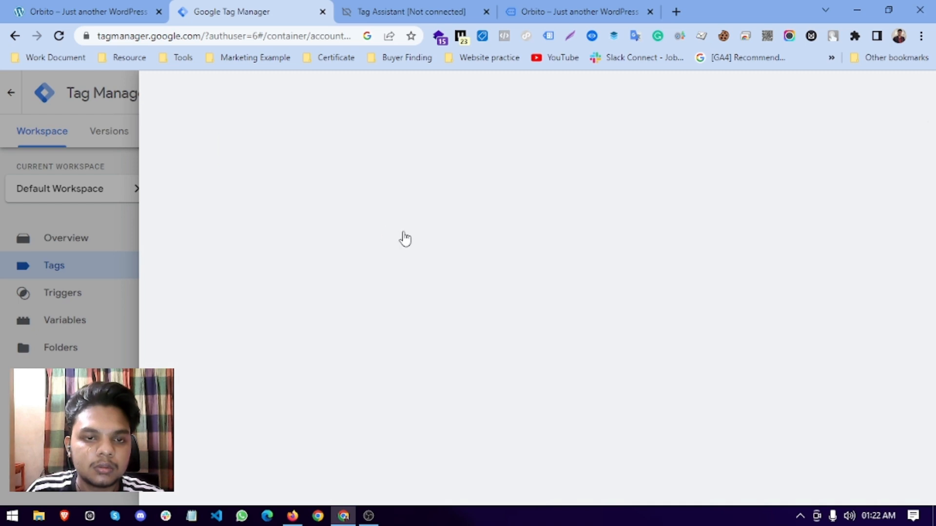
Add a Category parameter set to 'purchase', removing a mistakenly added Value row.
scroll(390, 356, down, 3)
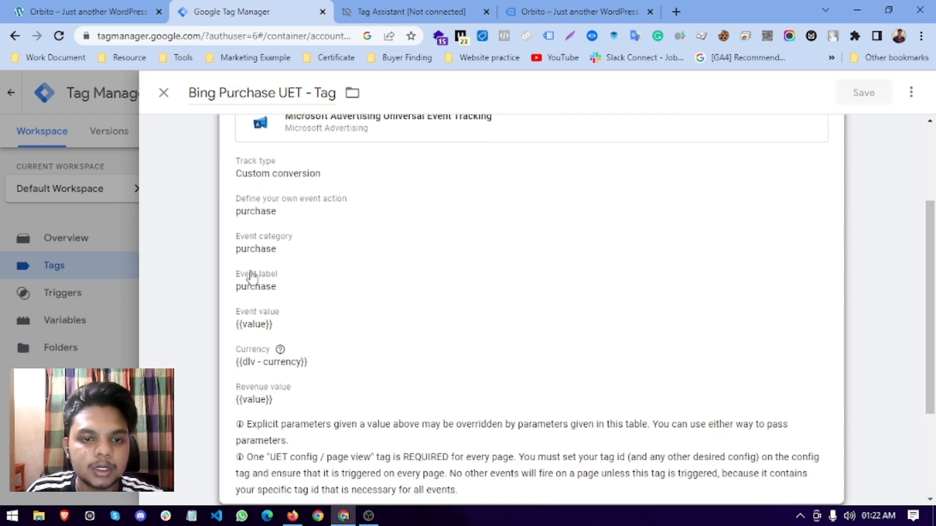
key(alt+Tab)
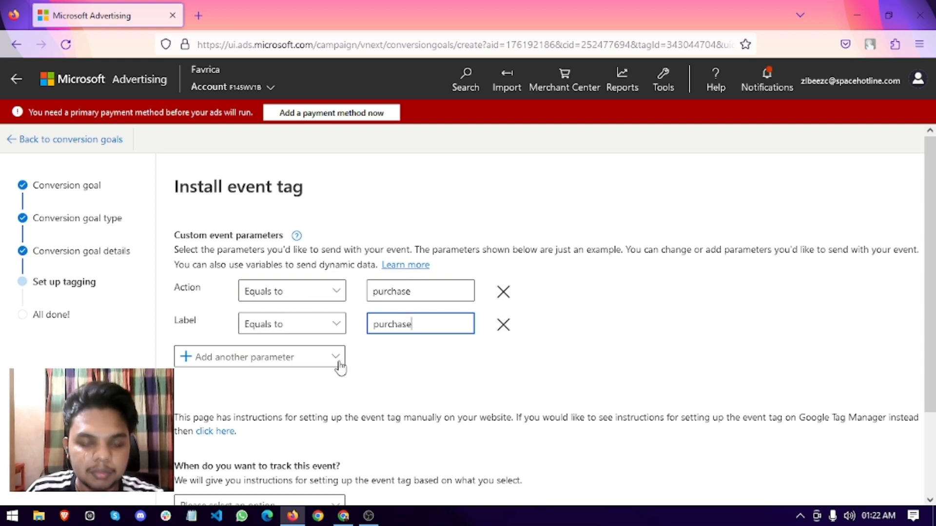
click(250, 359)
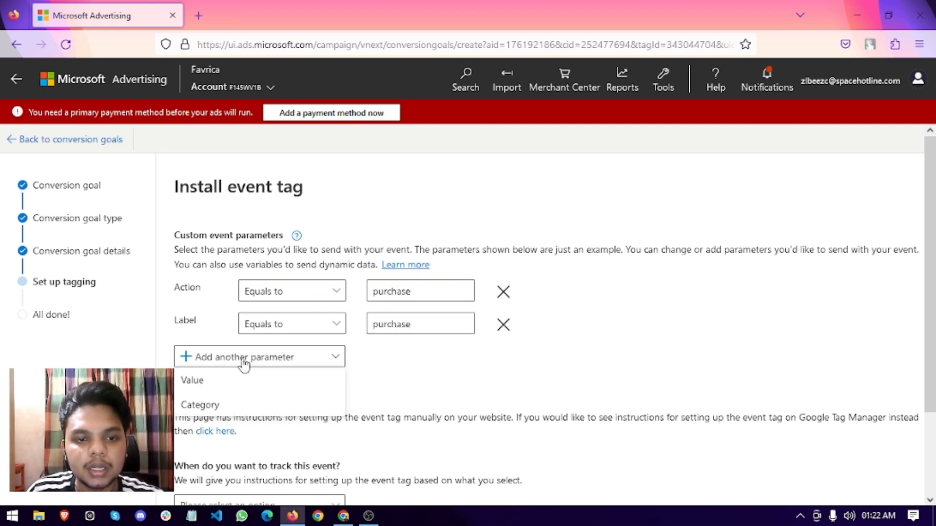
click(218, 383)
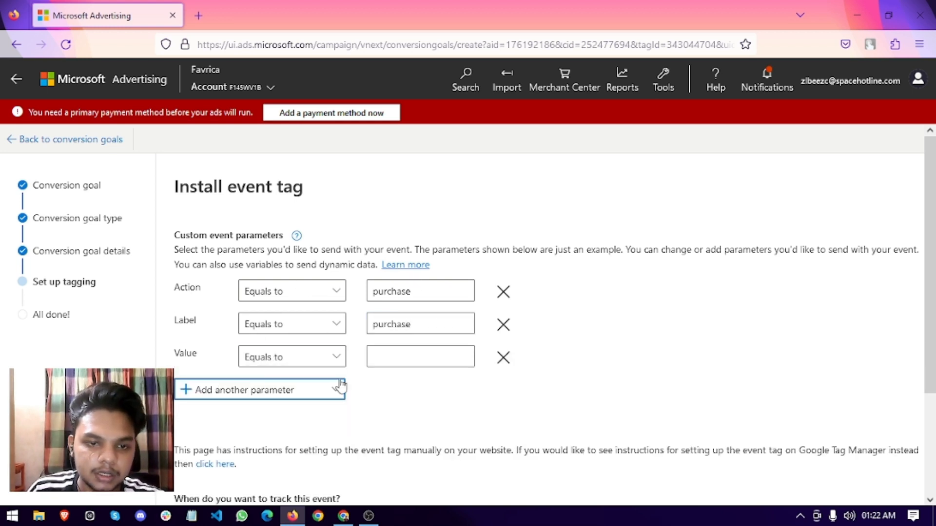
click(494, 357)
click(204, 356)
click(203, 405)
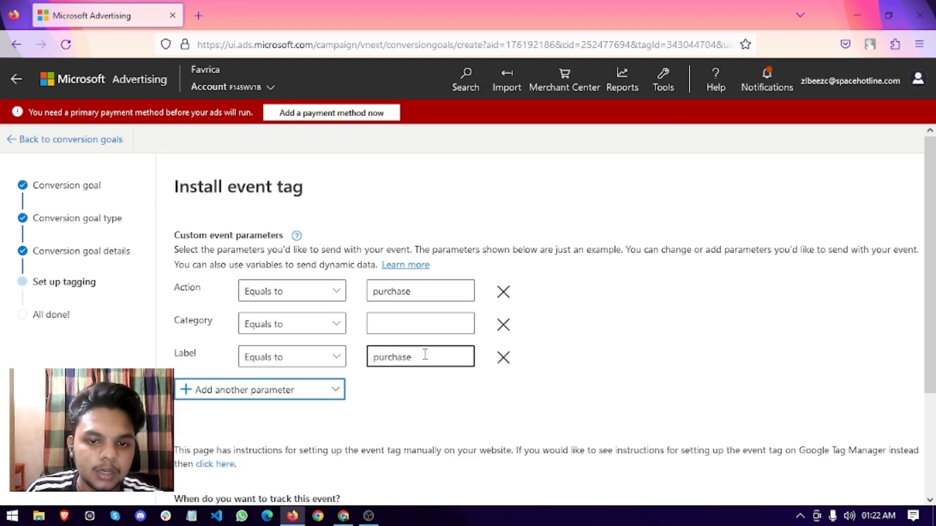
click(399, 323)
right_click(400, 325)
click(434, 201)
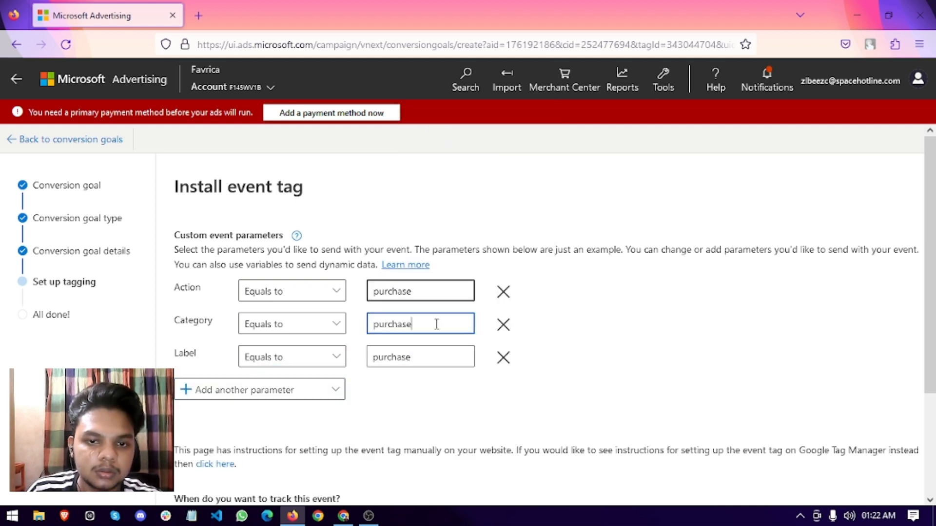
scroll(419, 370, down, 3)
click(283, 411)
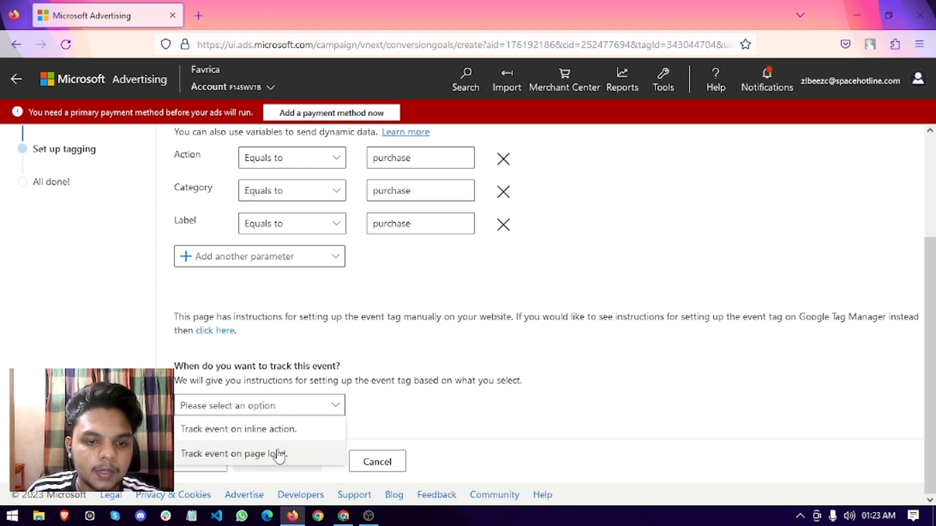
Track the event on inline action, save, and click Done on the conversion goal.
click(268, 429)
scroll(292, 410, down, 8)
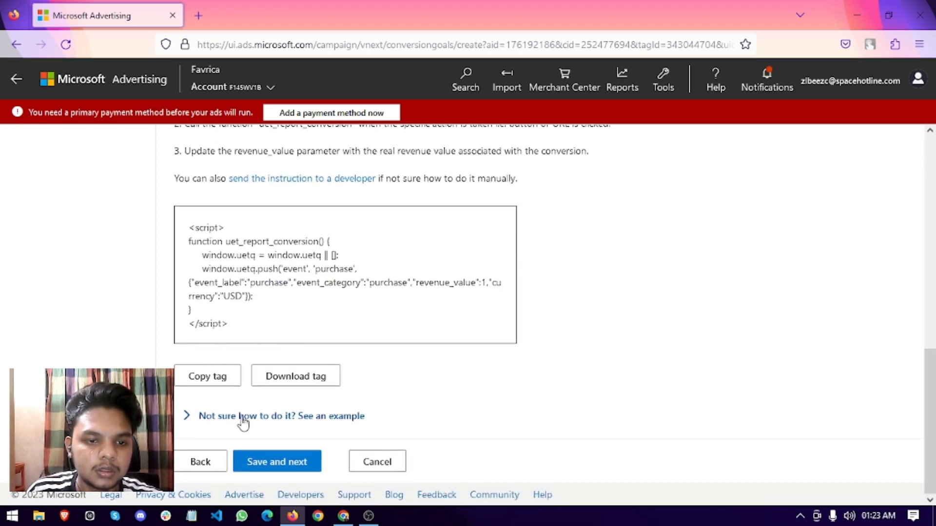
click(261, 468)
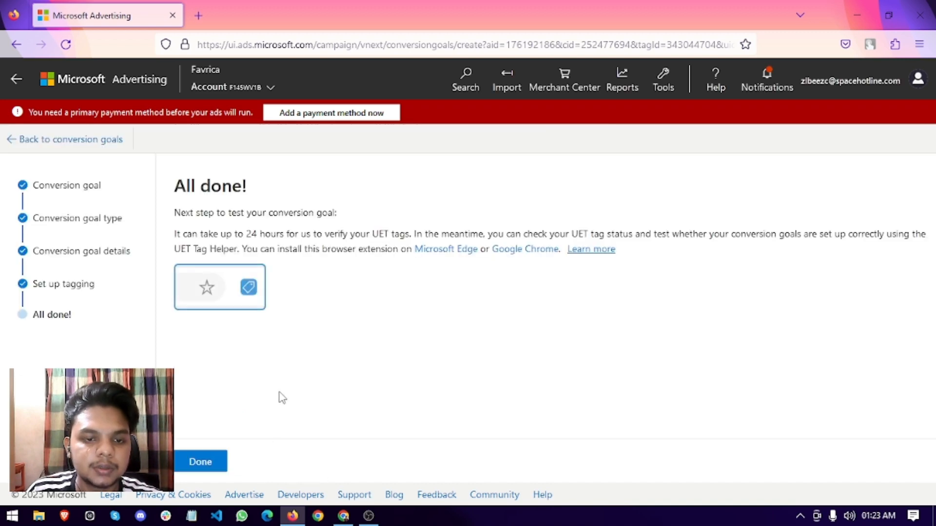
click(201, 463)
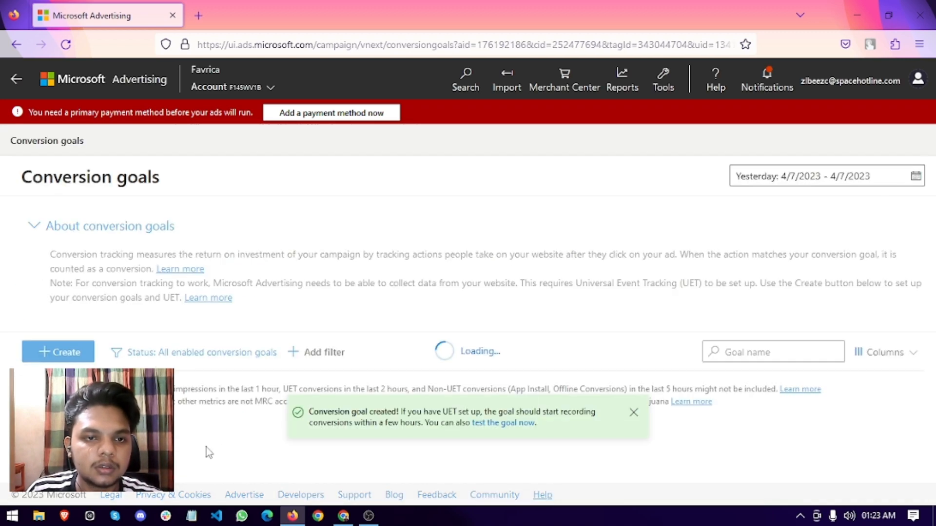
scroll(405, 394, down, 2)
scroll(406, 393, down, 1)
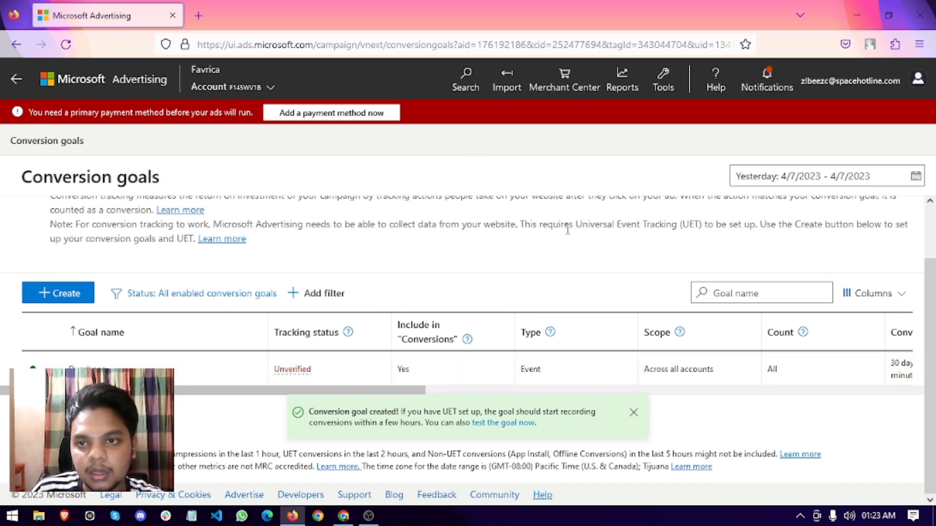
click(344, 524)
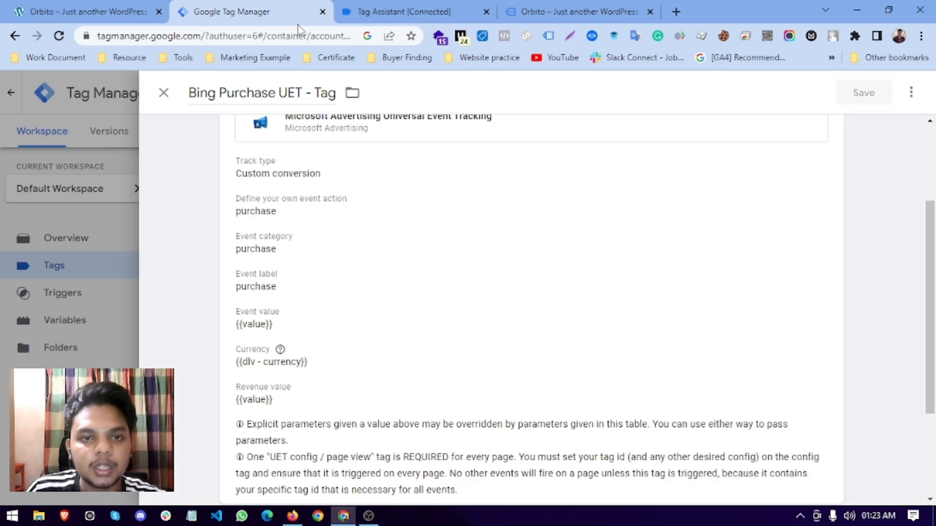
scroll(329, 182, up, 3)
Submit and publish the workspace changes as live Version 9.
click(107, 173)
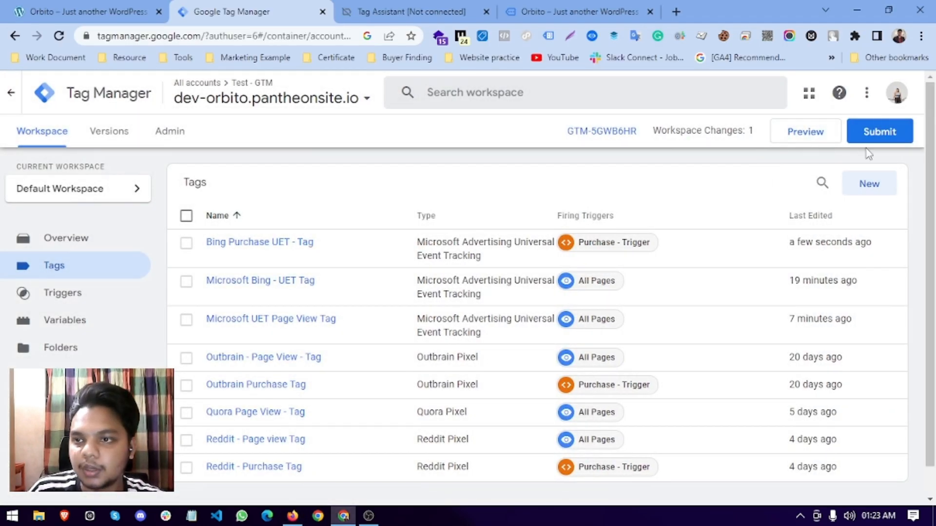
click(877, 132)
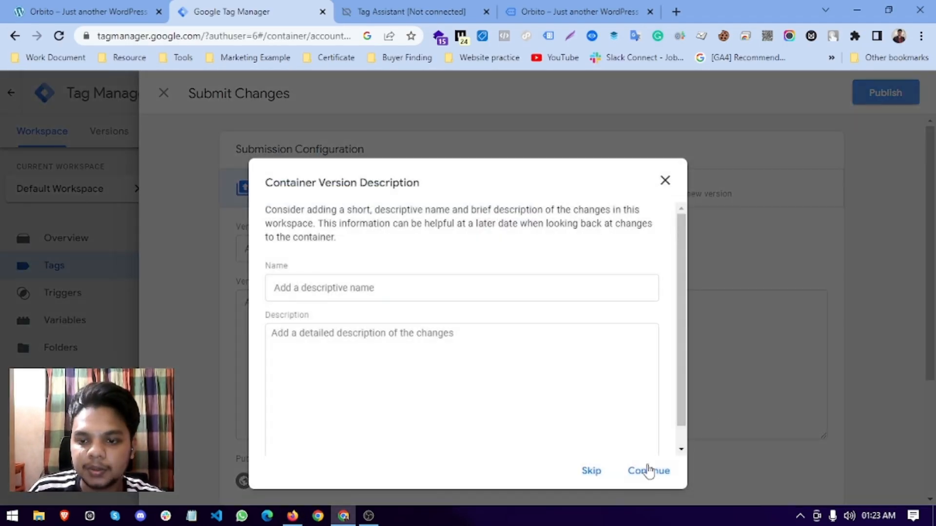
click(648, 472)
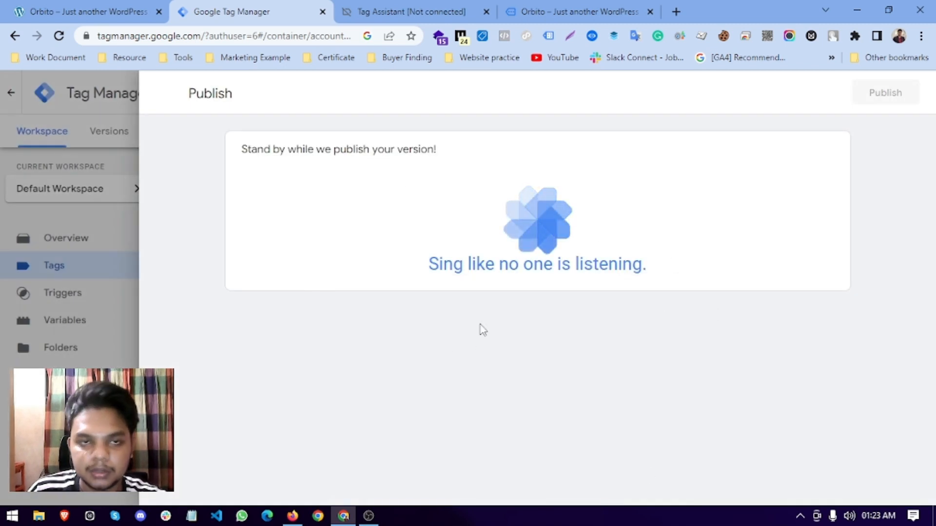
Close the old Tag Assistant session and store tab, and turn on UET Tag Helper.
click(403, 9)
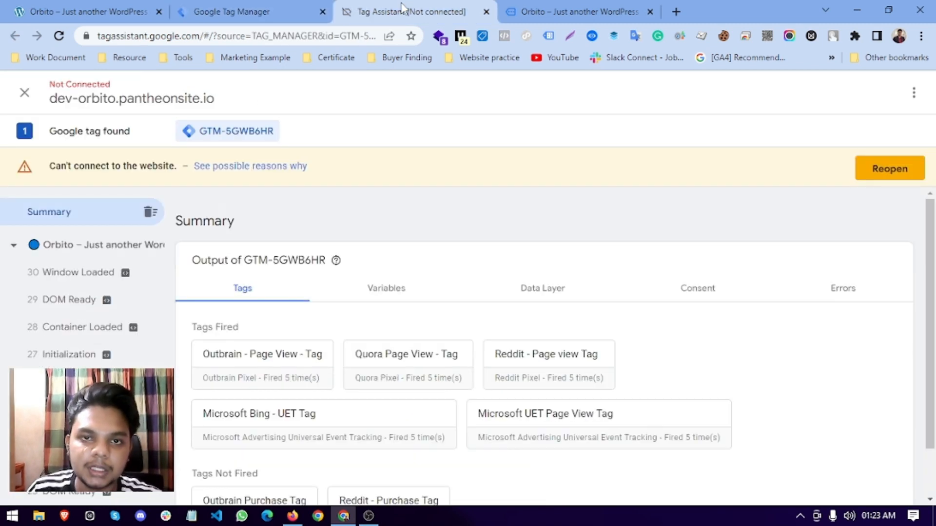
click(486, 12)
click(486, 12)
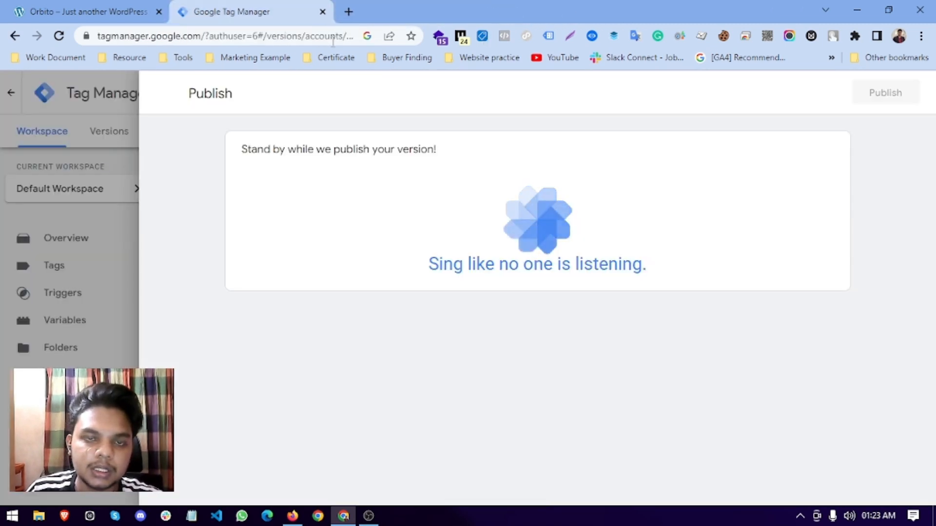
click(13, 135)
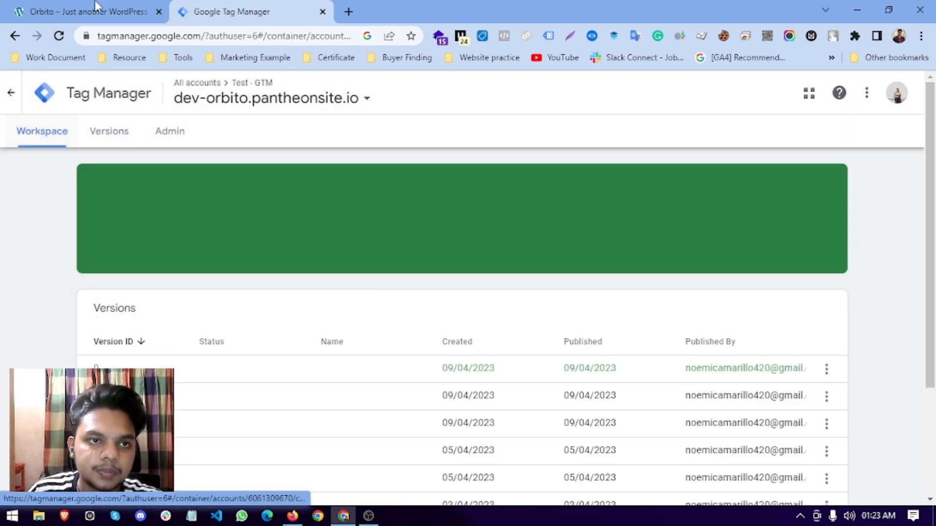
click(96, 6)
click(483, 36)
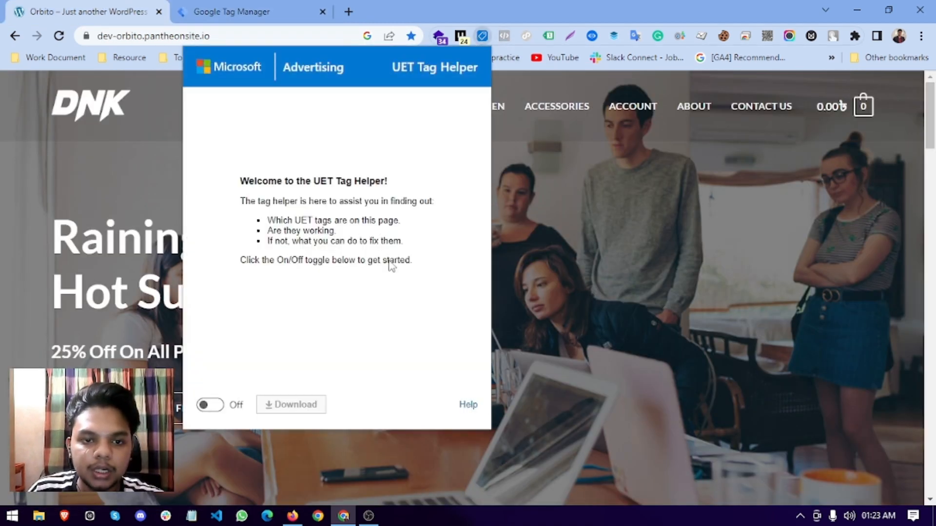
click(210, 405)
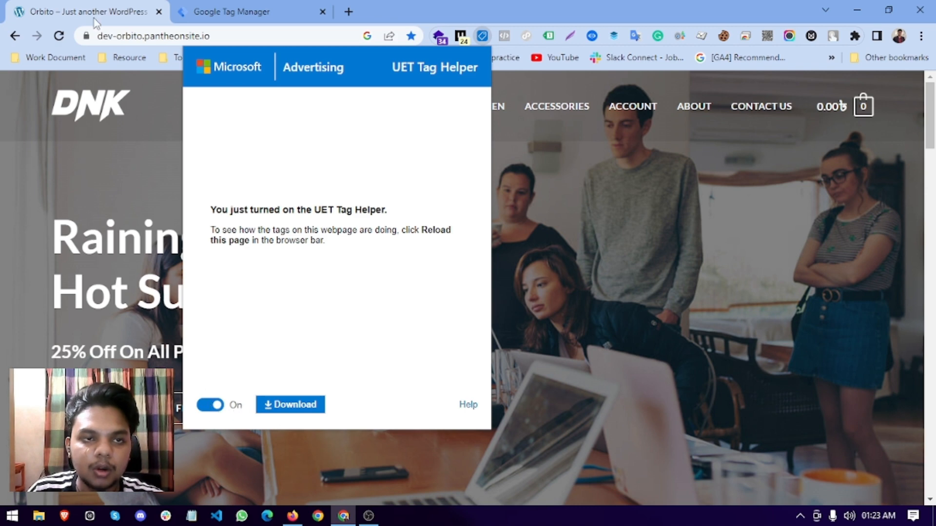
Start a Tag Assistant preview session from the GTM workspace.
click(219, 12)
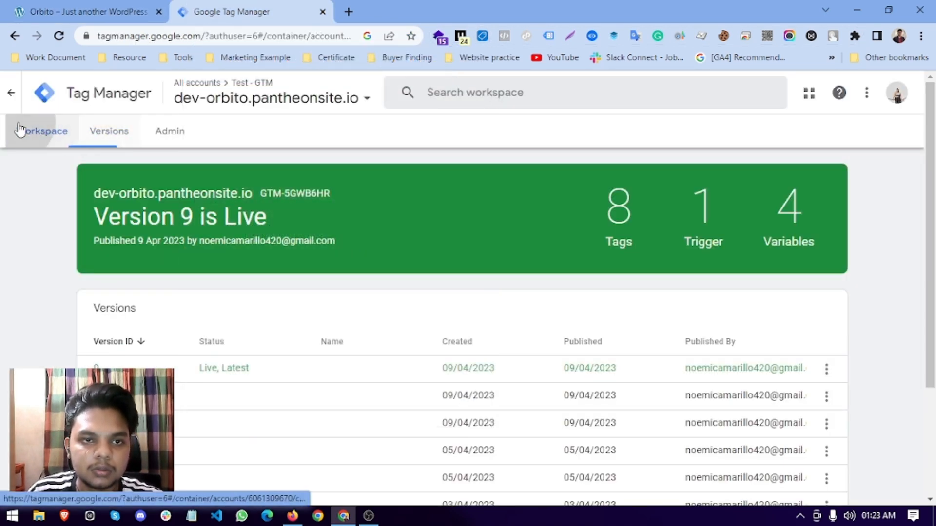
click(22, 129)
click(822, 139)
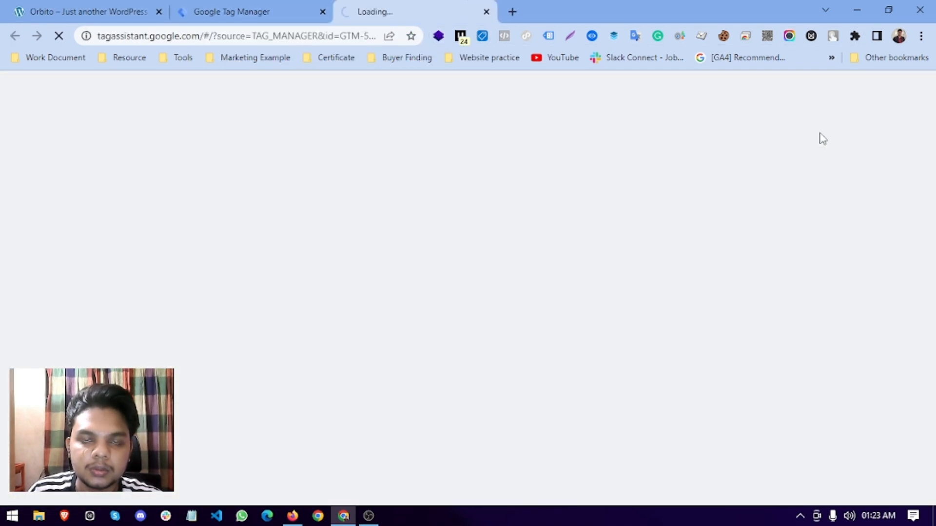
Open the DNK Blue Shoes page, turn on the UET Tag Helper, and add the shoes to the cart.
scroll(428, 292, down, 10)
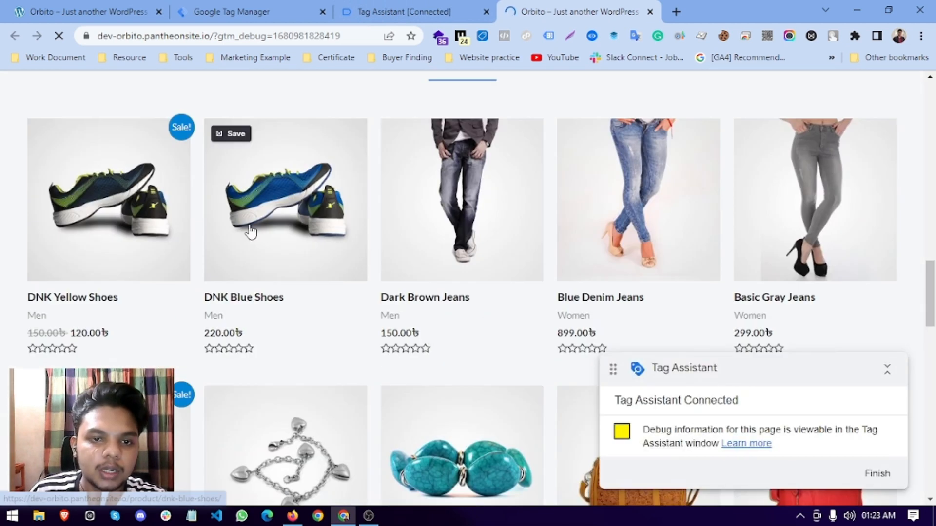
click(250, 232)
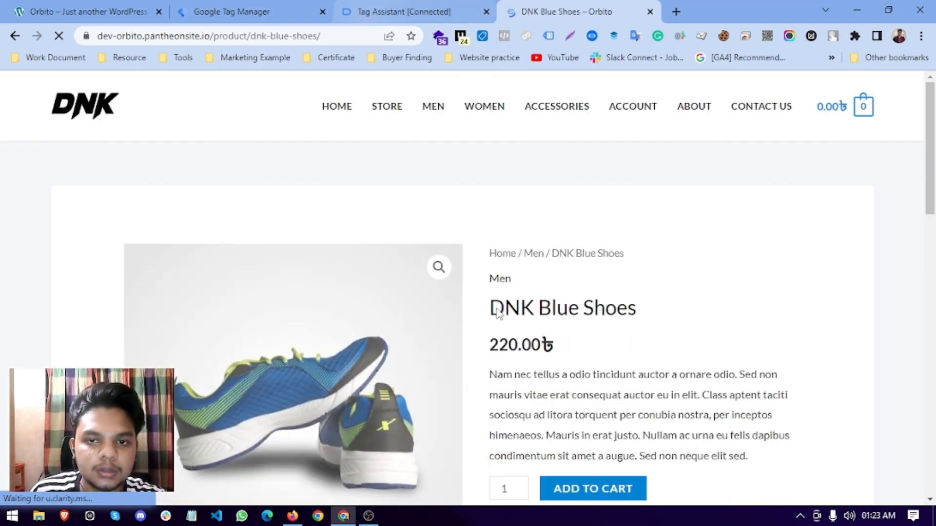
scroll(516, 355, down, 5)
click(483, 38)
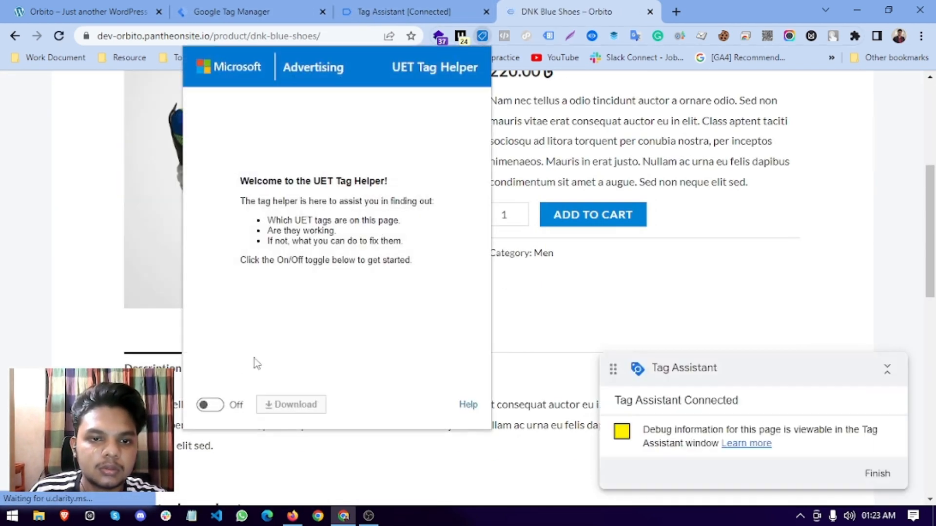
click(210, 406)
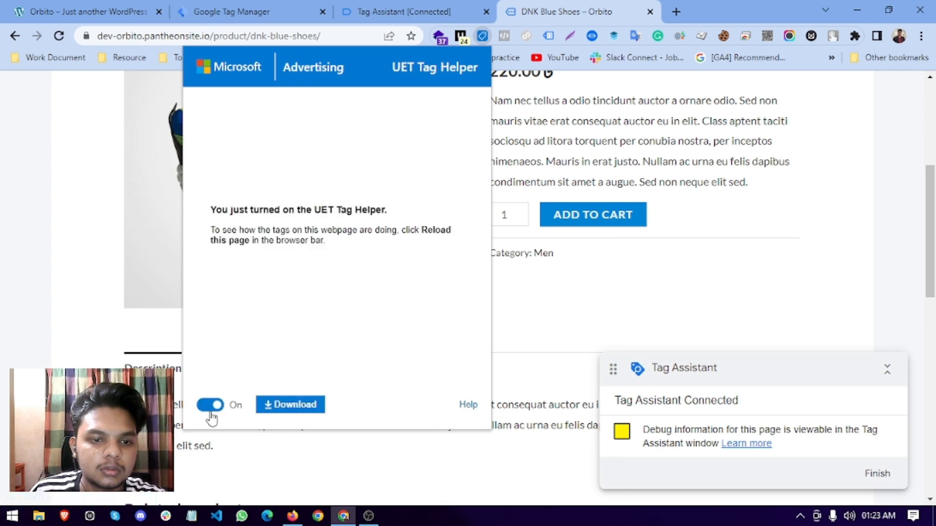
click(582, 230)
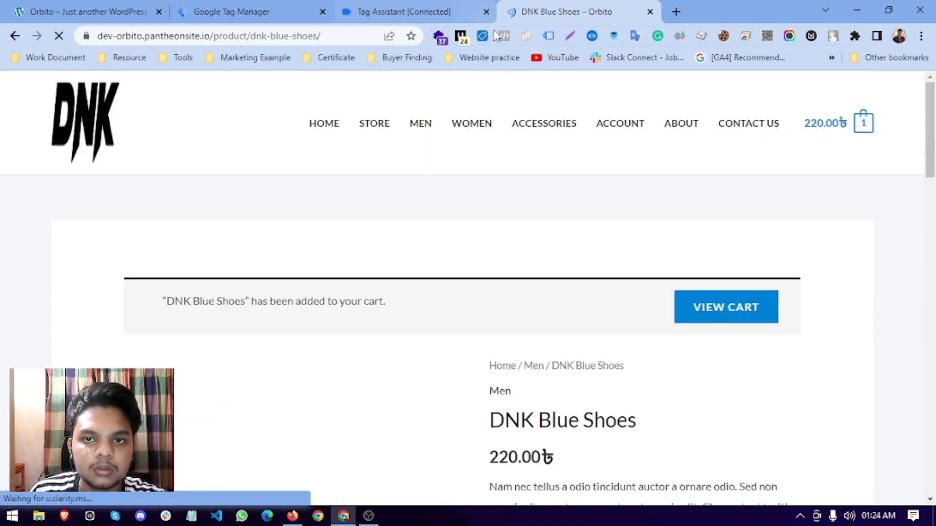
click(483, 38)
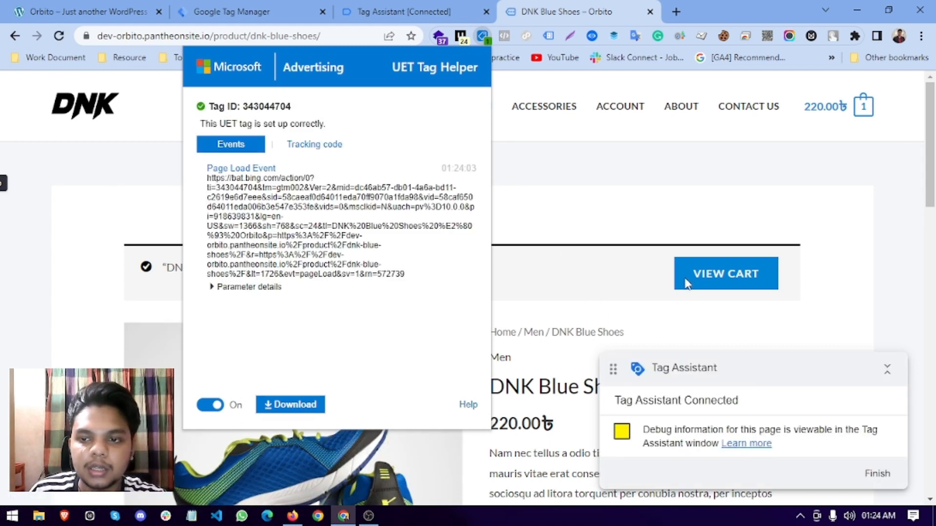
Go to checkout from the mini-cart and enter dummy first name, last name, street and town.
mouse_move(864, 110)
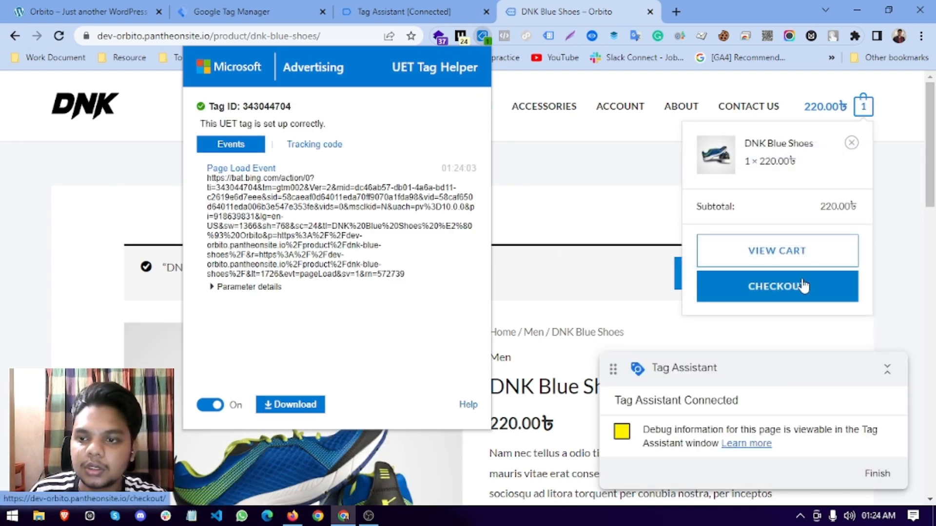
click(799, 287)
scroll(412, 279, down, 4)
click(161, 229)
text(Test)
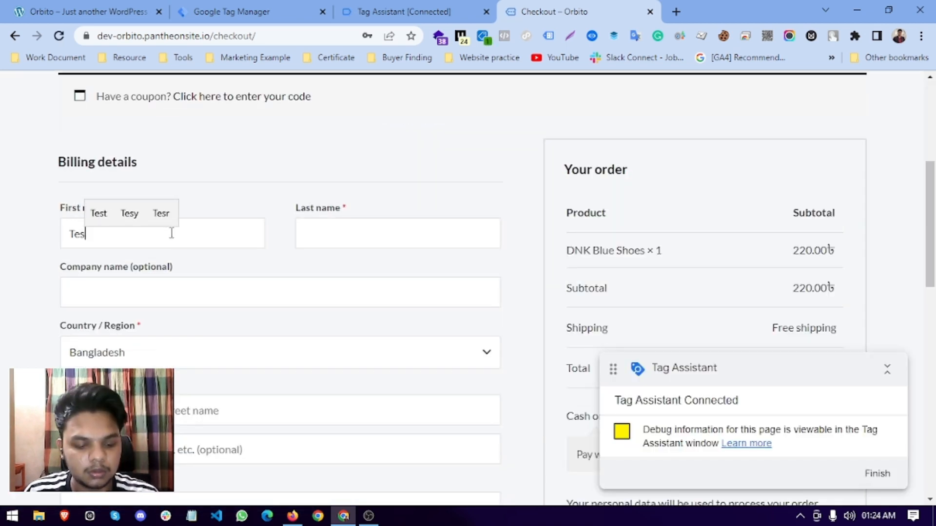
key(Tab)
text(test)
scroll(322, 290, down, 3)
click(111, 281)
text(test)
click(97, 367)
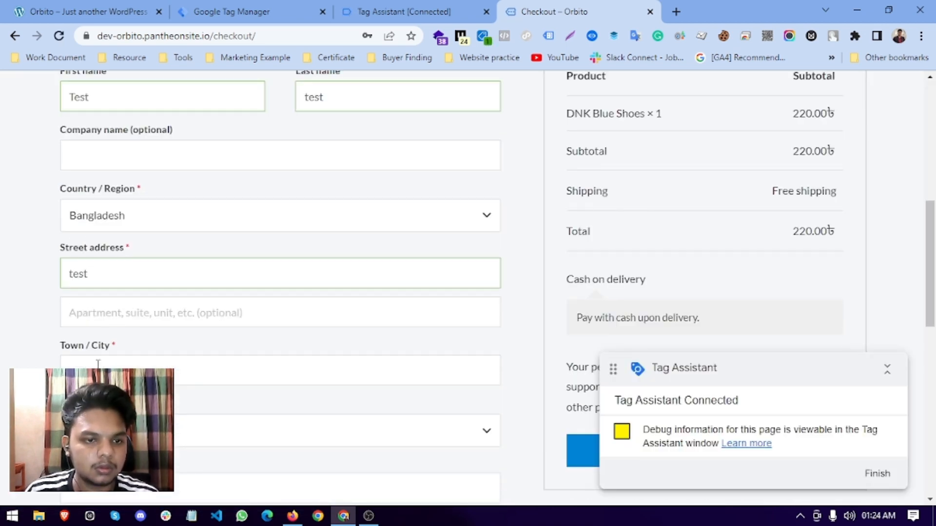
text(dhaka)
Choose the district and enter a dummy postcode, phone number and e-mail address for billing.
click(100, 430)
scroll(101, 380, down, 3)
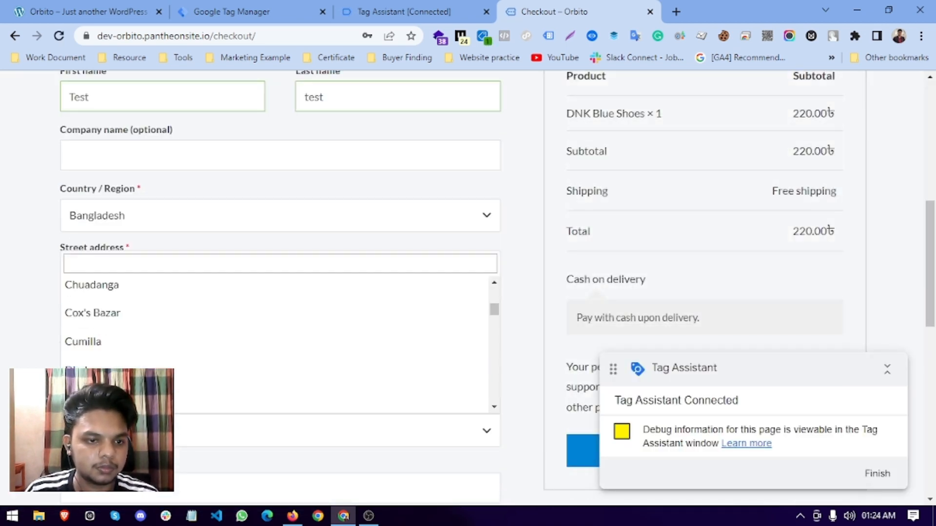
click(101, 379)
scroll(102, 370, down, 4)
click(107, 206)
text(5000)
click(123, 268)
text(0168888888)
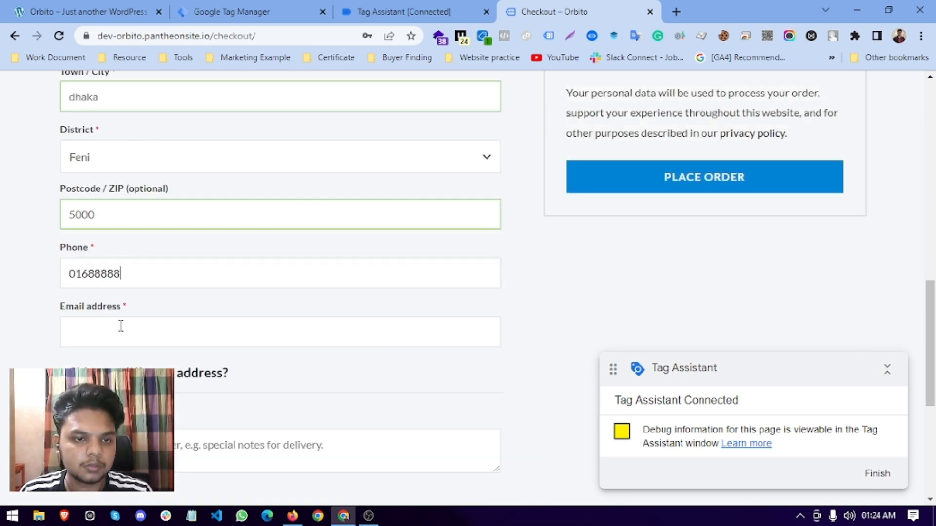
click(104, 333)
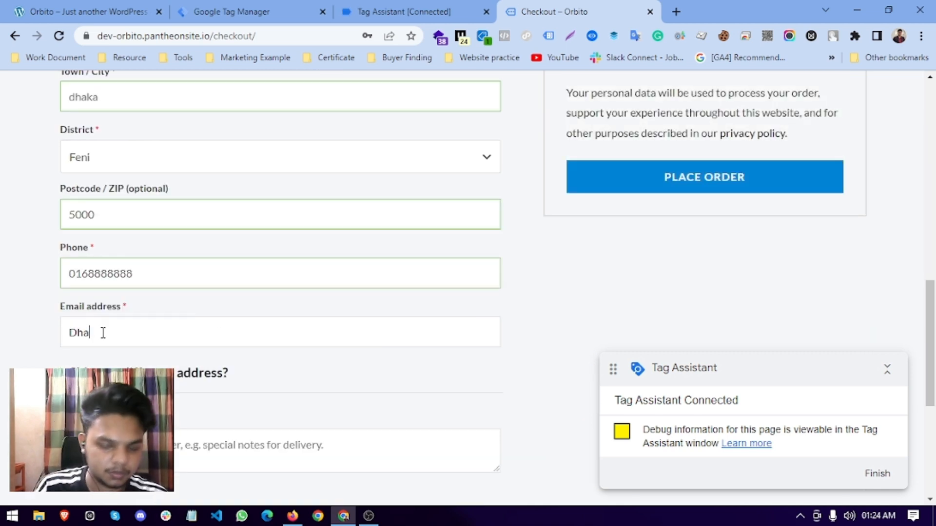
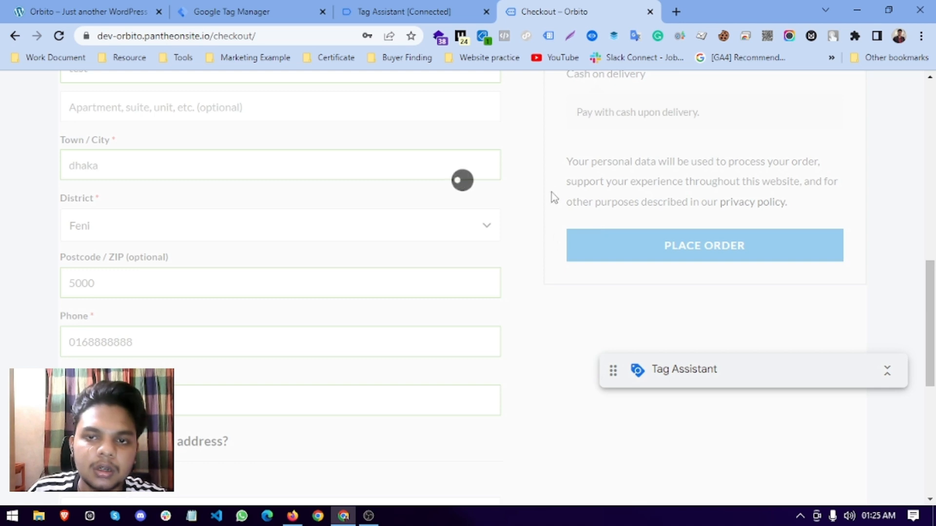
click(352, 7)
Dismiss the connected notice and review the summary, including the Microsoft UET Page View Tag details.
click(436, 338)
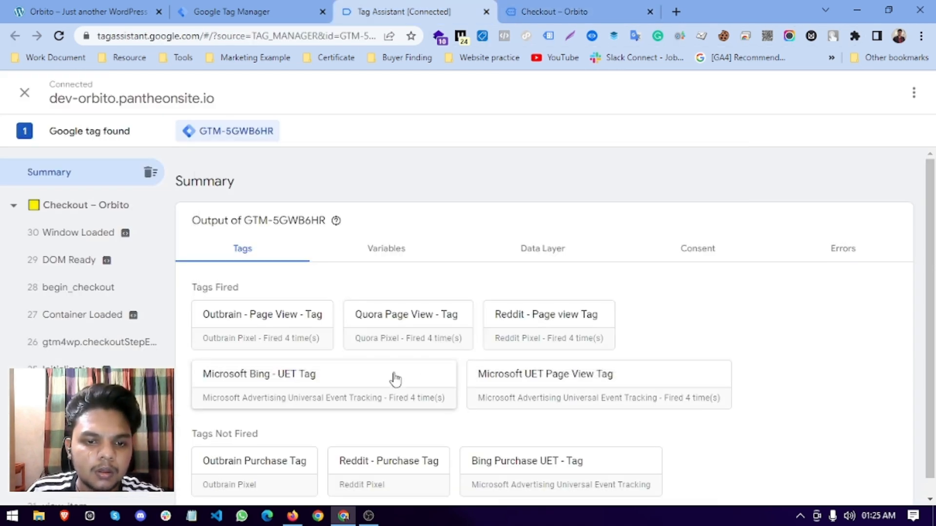
click(567, 9)
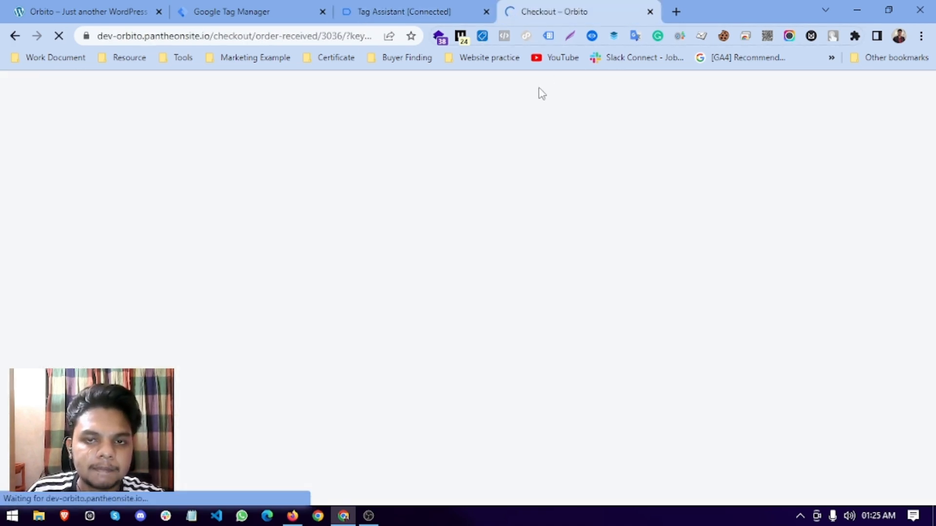
click(428, 13)
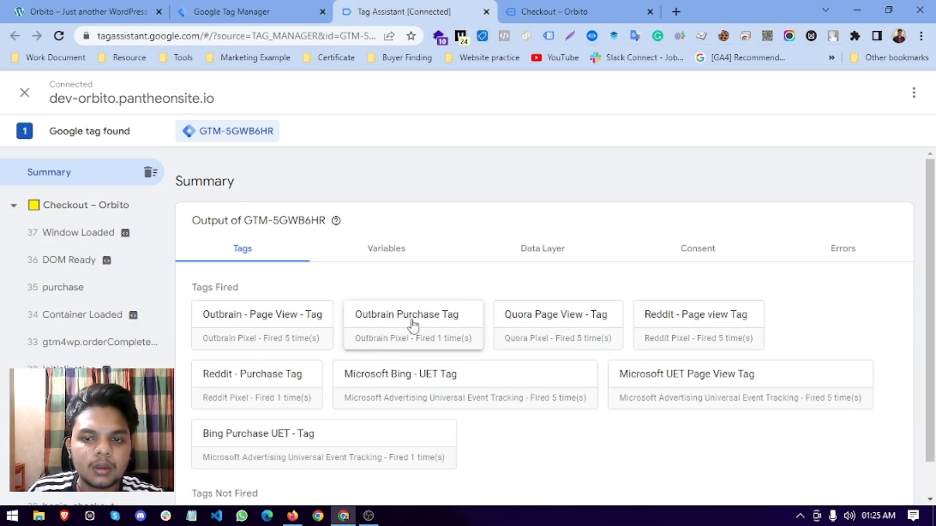
click(679, 401)
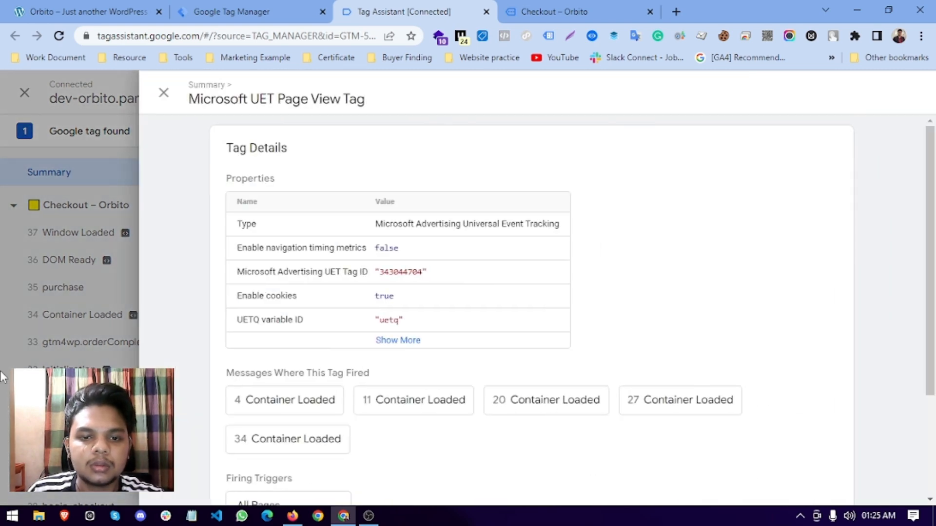
key(Escape)
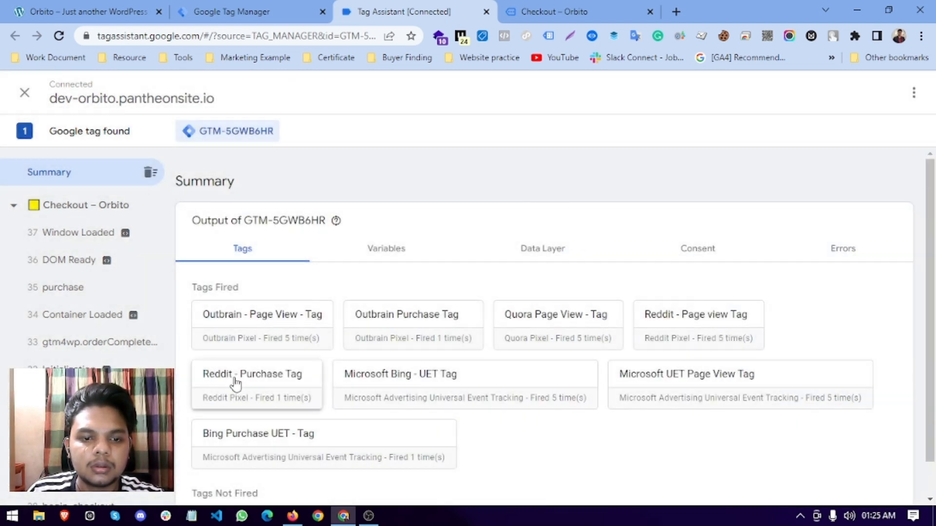
Open the Bing Purchase UET - Tag card and expand its full list of properties.
click(243, 439)
click(361, 341)
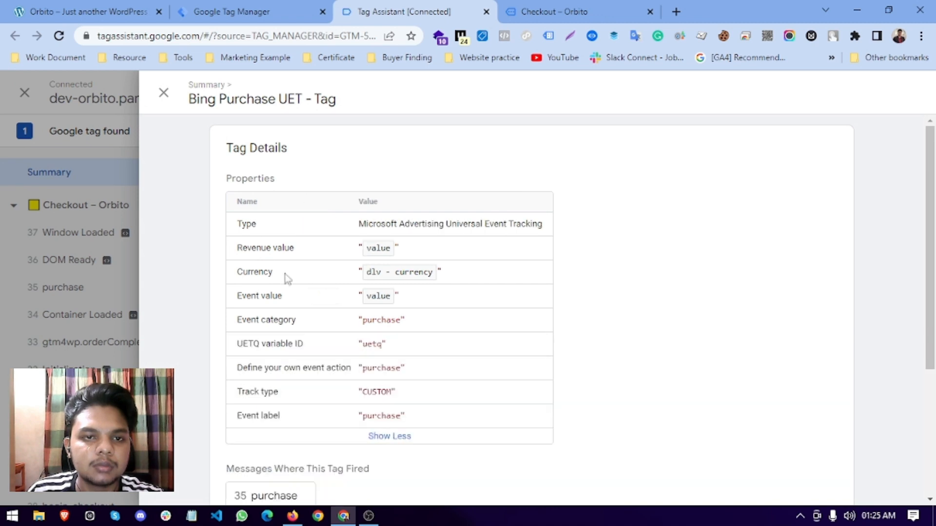
drag(189, 100, 302, 101)
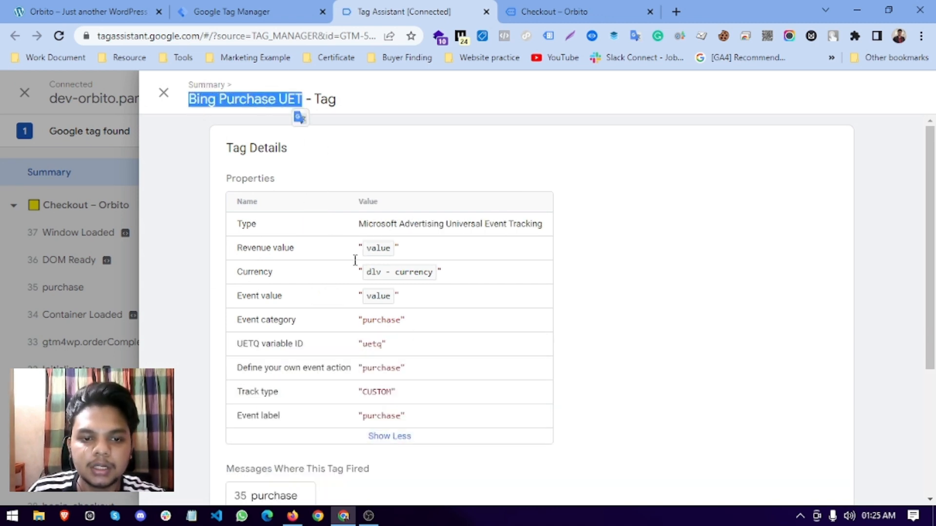
click(389, 436)
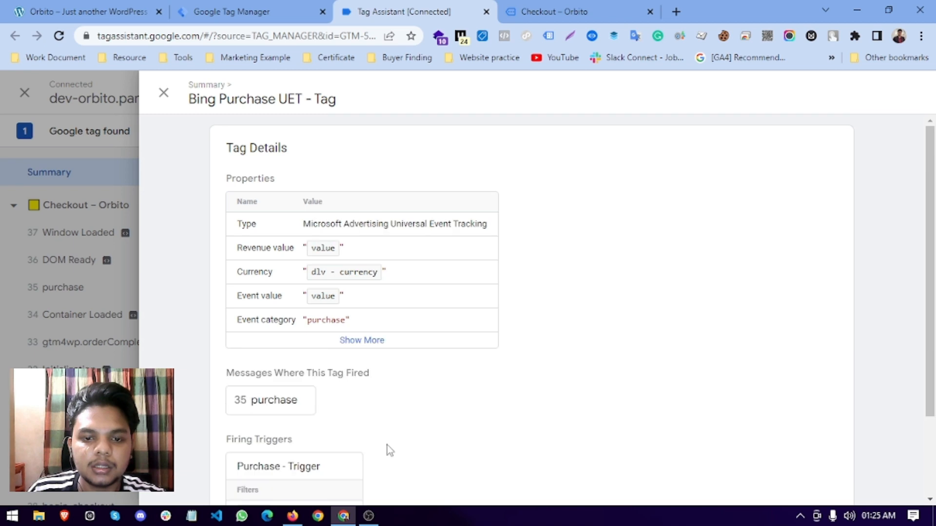
click(361, 341)
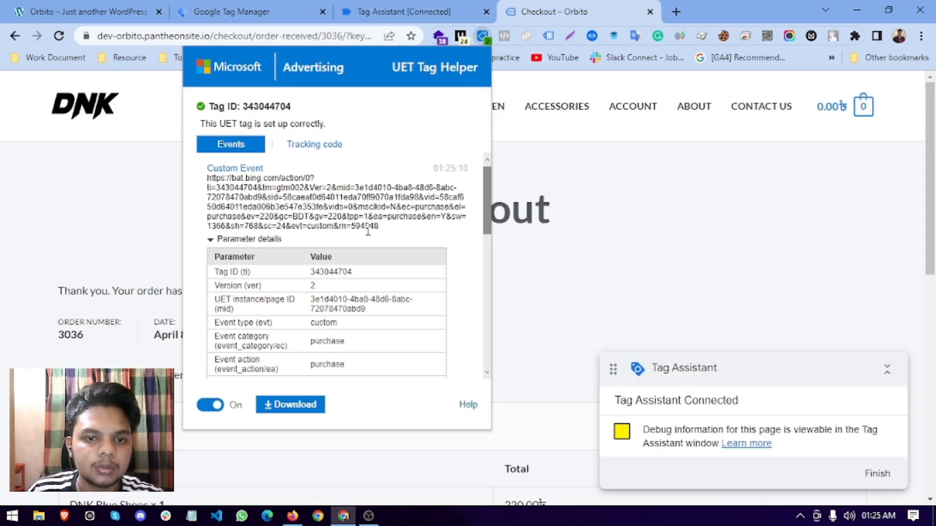
Check the Custom Event parameters: 220 BDT revenue, event category and action purchase.
scroll(368, 322, down, 3)
drag(314, 272, 393, 273)
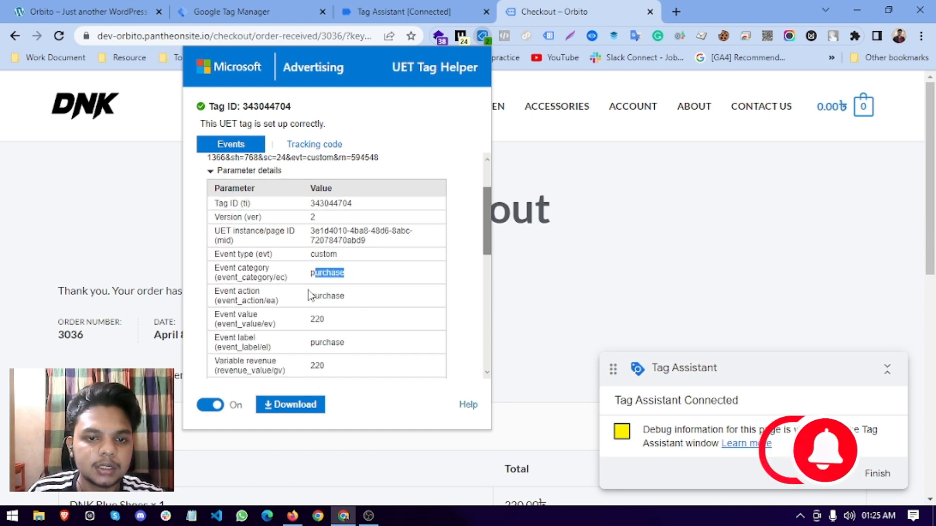
drag(308, 295, 345, 296)
click(312, 320)
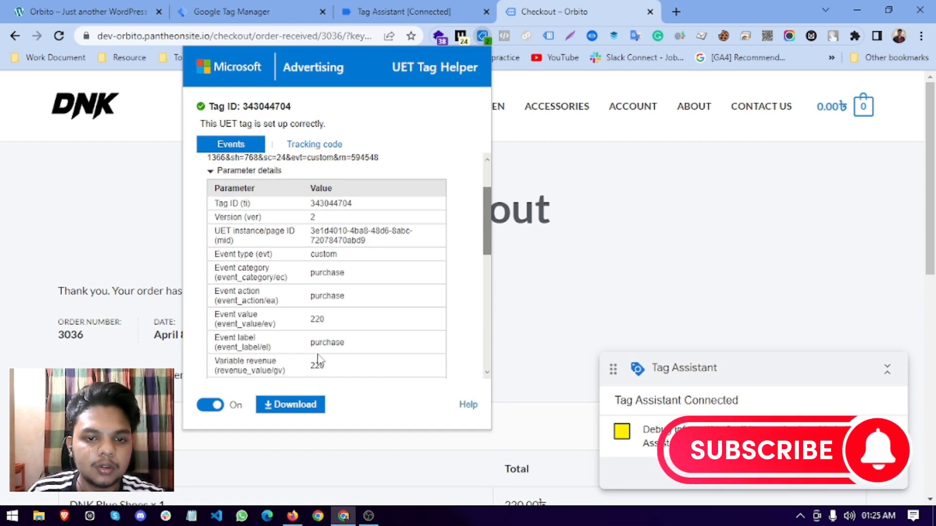
scroll(317, 360, down, 5)
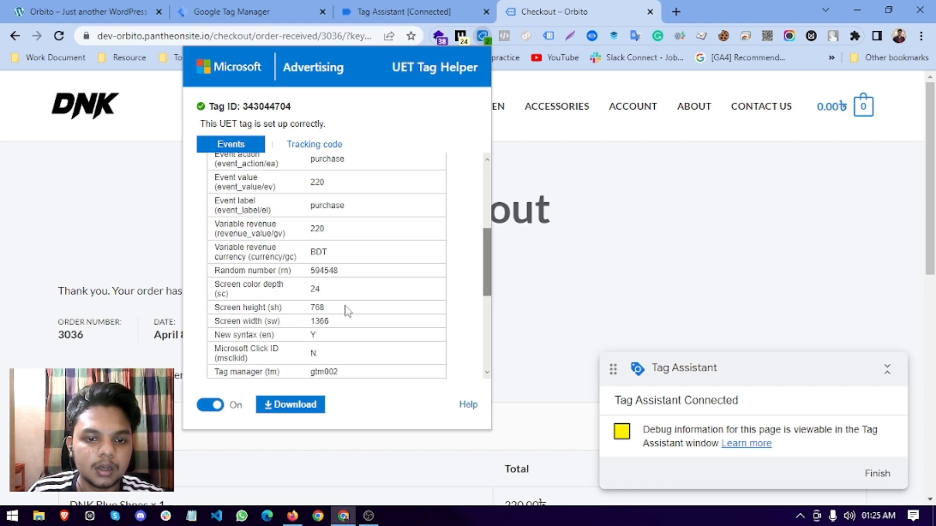
scroll(347, 310, down, 3)
scroll(348, 310, up, 5)
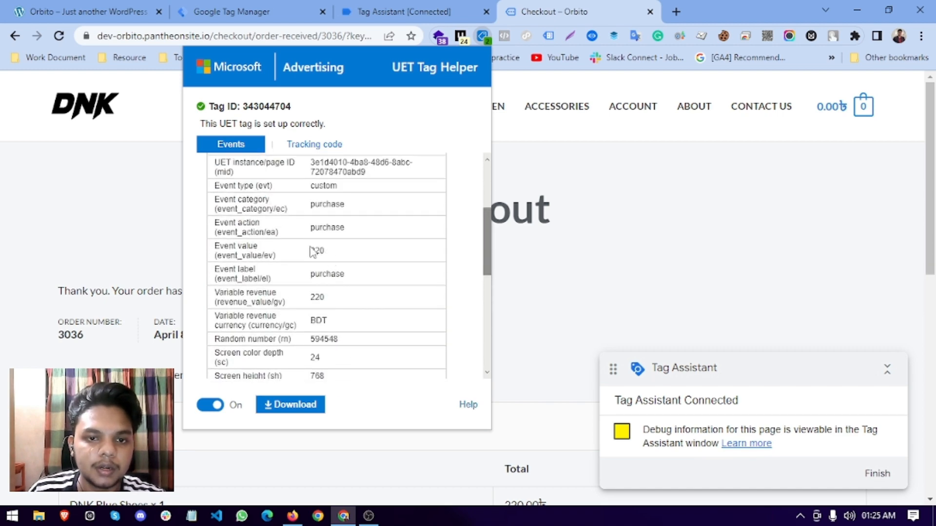
scroll(325, 332, down, 5)
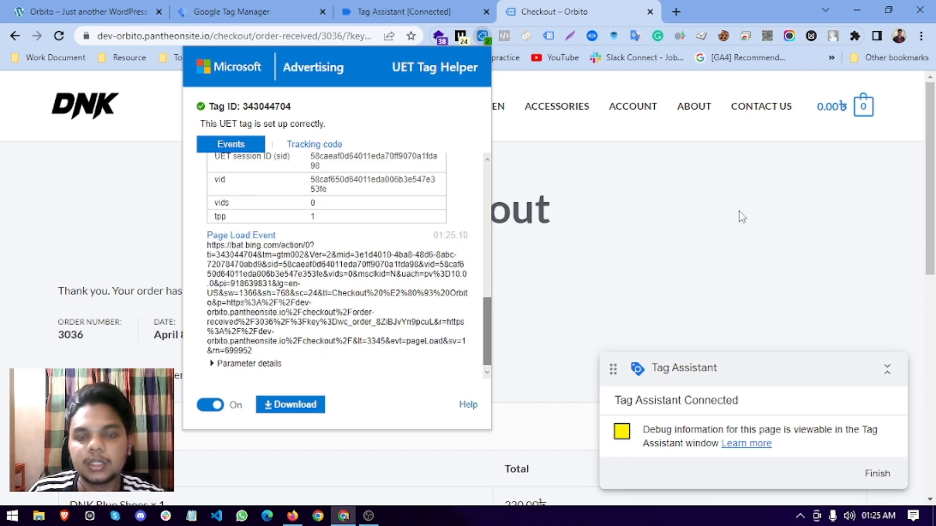
Close the UET Tag Helper, then collapse the Tag Assistant panel and move it lower.
click(741, 216)
click(886, 369)
drag(844, 367, 849, 458)
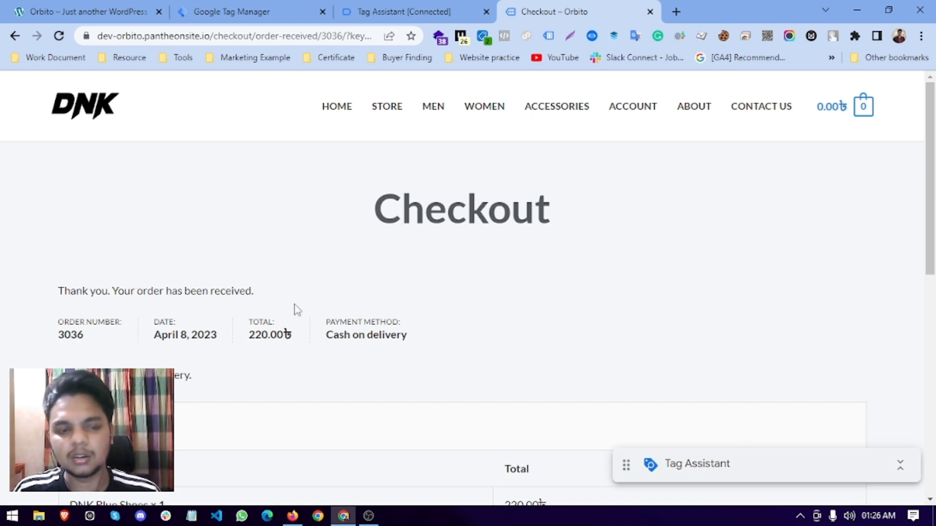
drag(384, 222, 568, 222)
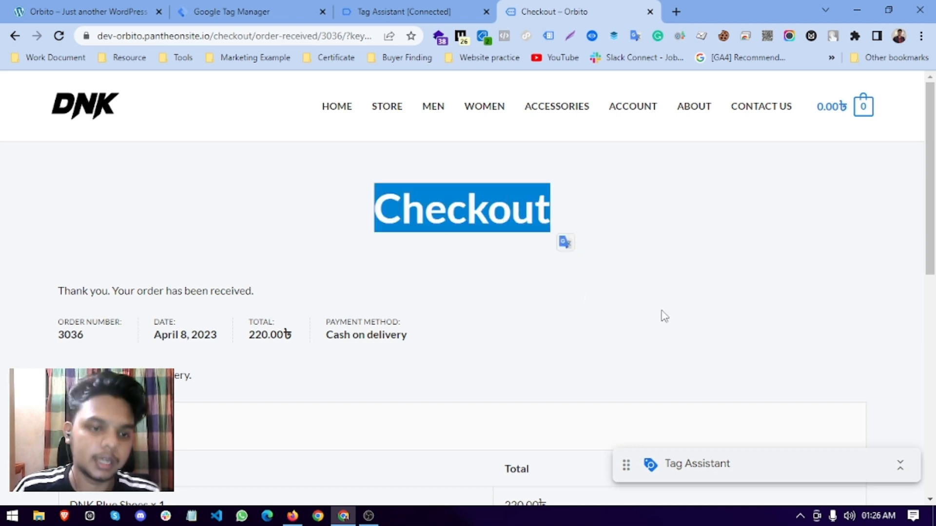
click(662, 254)
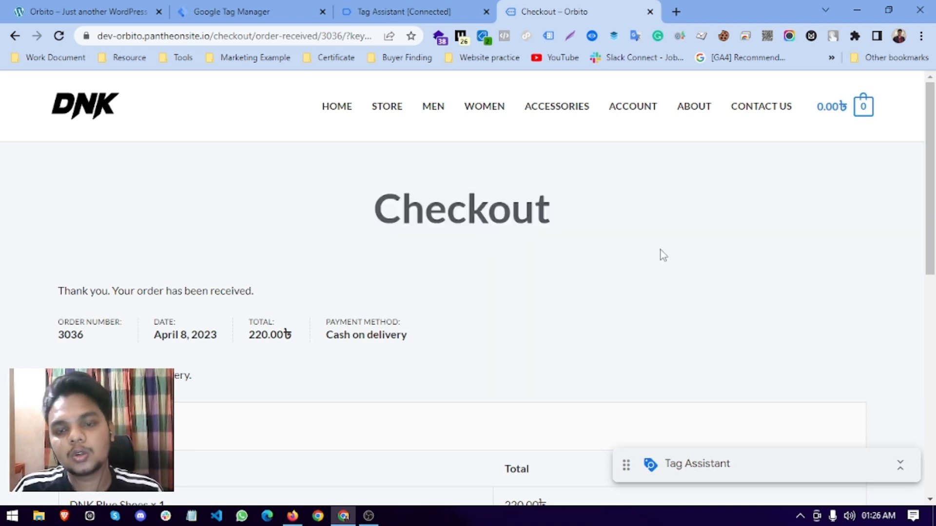
scroll(660, 254, down, 5)
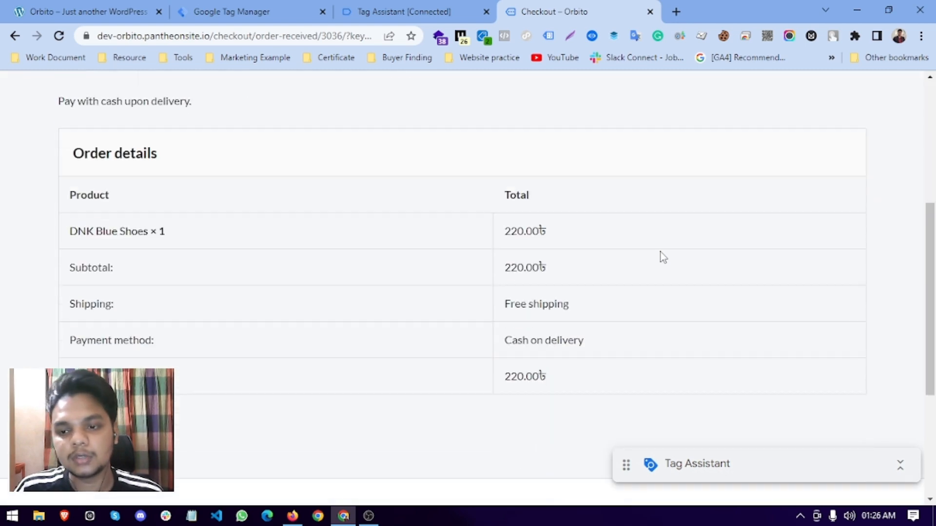
scroll(660, 255, up, 5)
drag(372, 215, 639, 217)
scroll(517, 292, down, 5)
scroll(591, 365, up, 5)
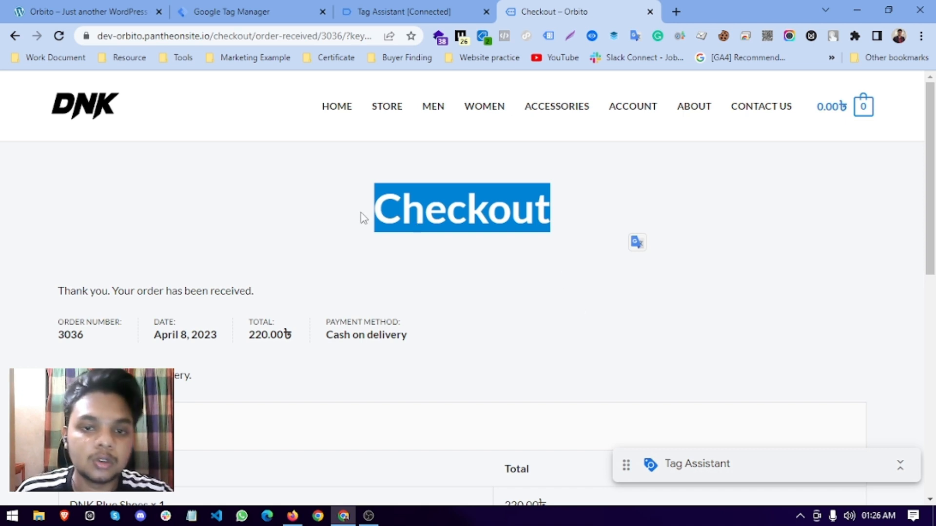
click(543, 232)
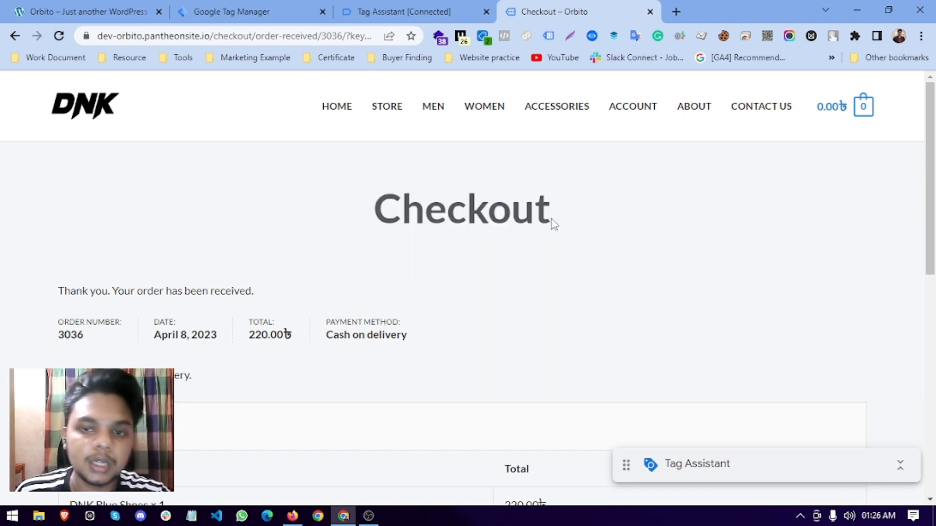